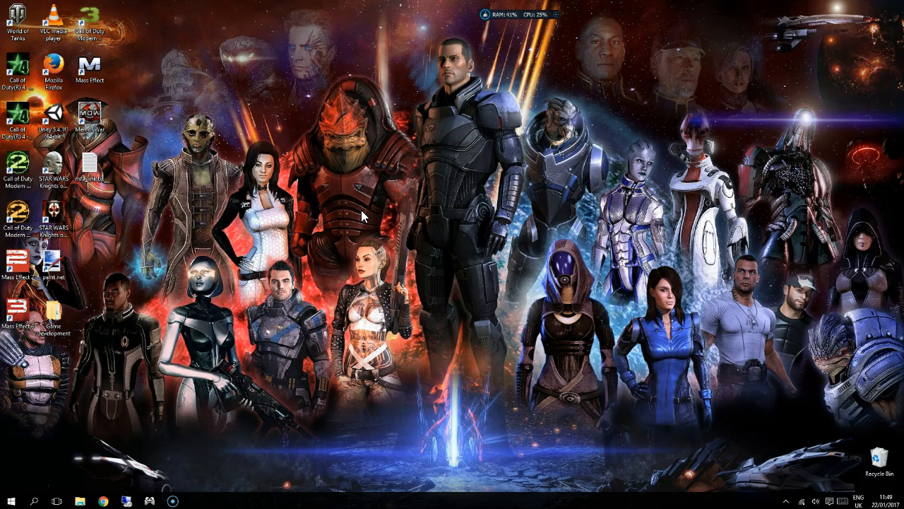
# - Open the Java download page in Chrome and check the offered Java version
pyautogui.click(103, 501)
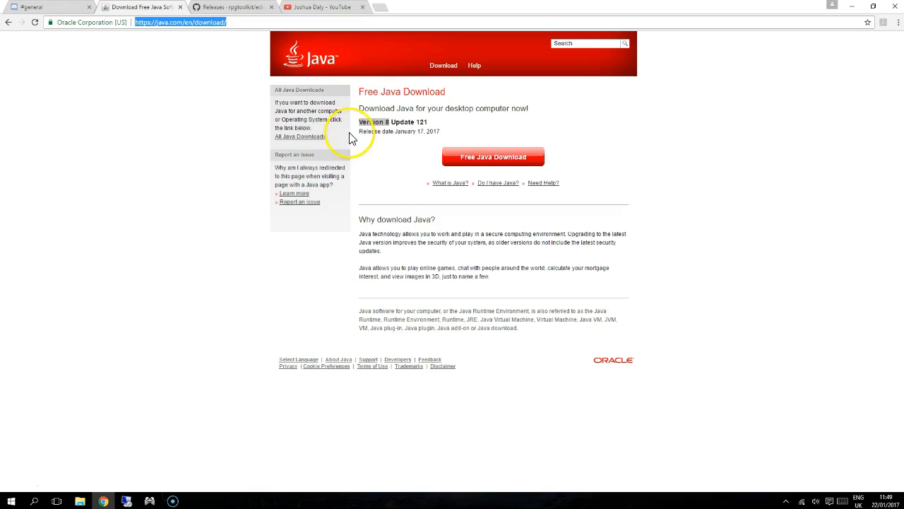
pyautogui.moveTo(359, 122); pyautogui.dragTo(389, 122)
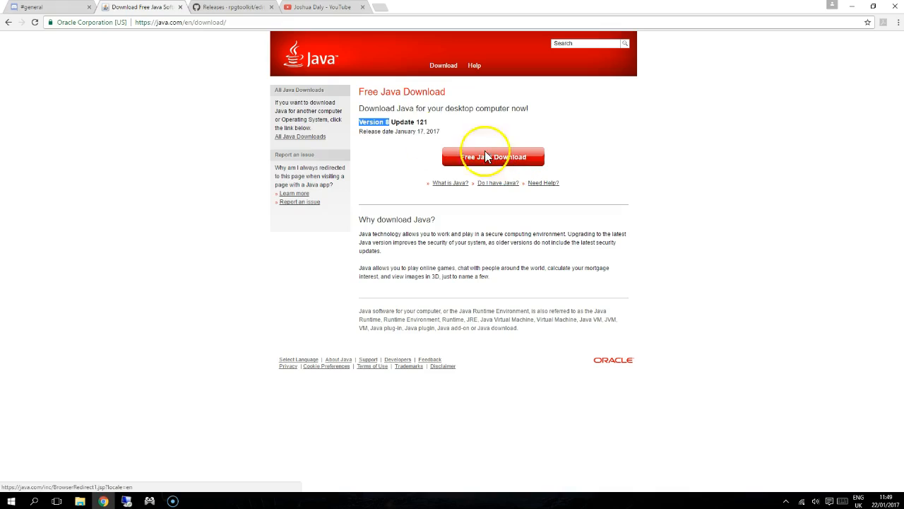
pyautogui.click(784, 500)
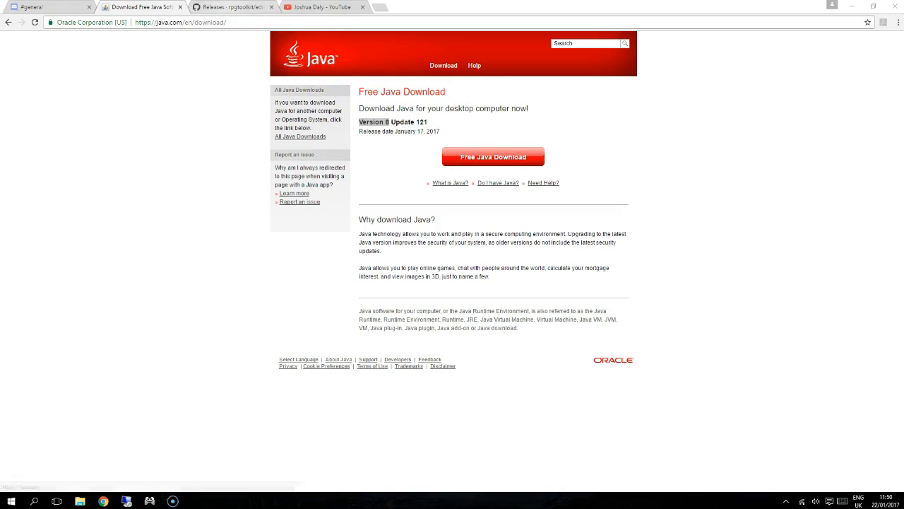
# - Review the RPGToolkit Editor releases on GitHub, checking the 4.0.0 Alpha 2 description and its zip download
pyautogui.click(229, 7)
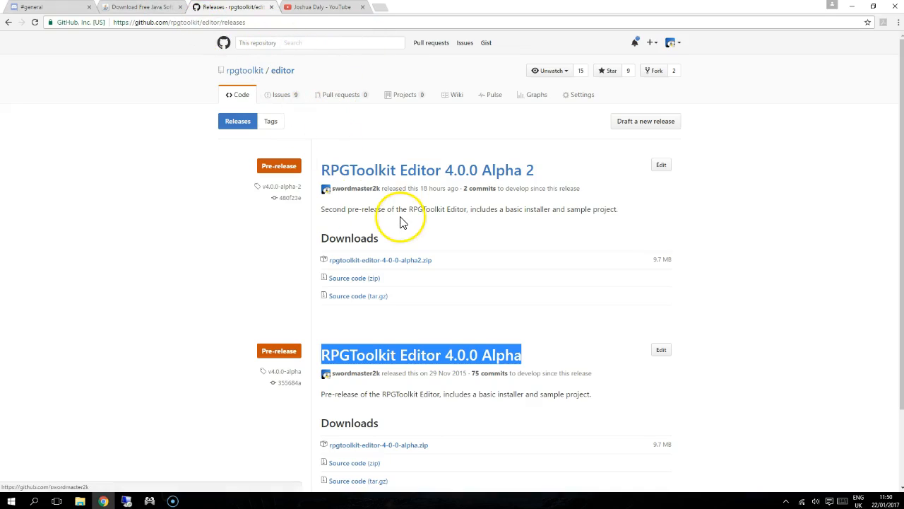
pyautogui.scroll(-3, 481, 321)
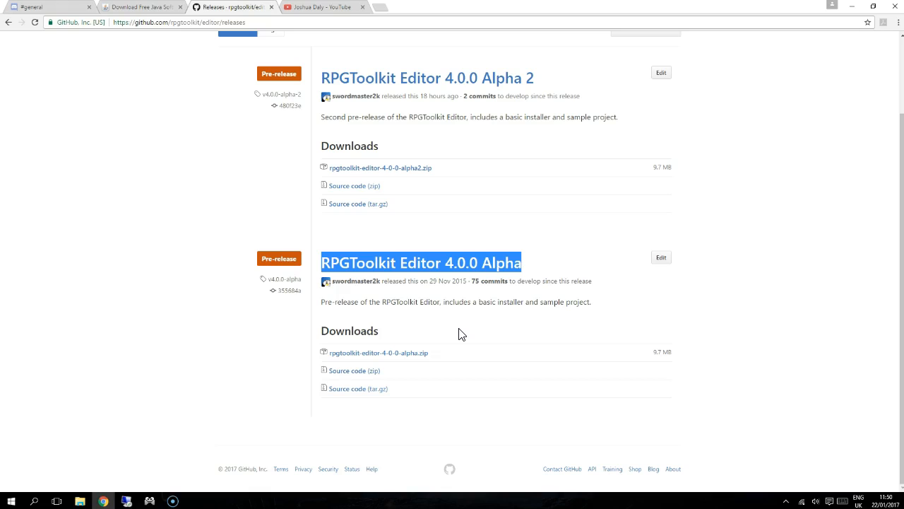
pyautogui.scroll(3, 459, 334)
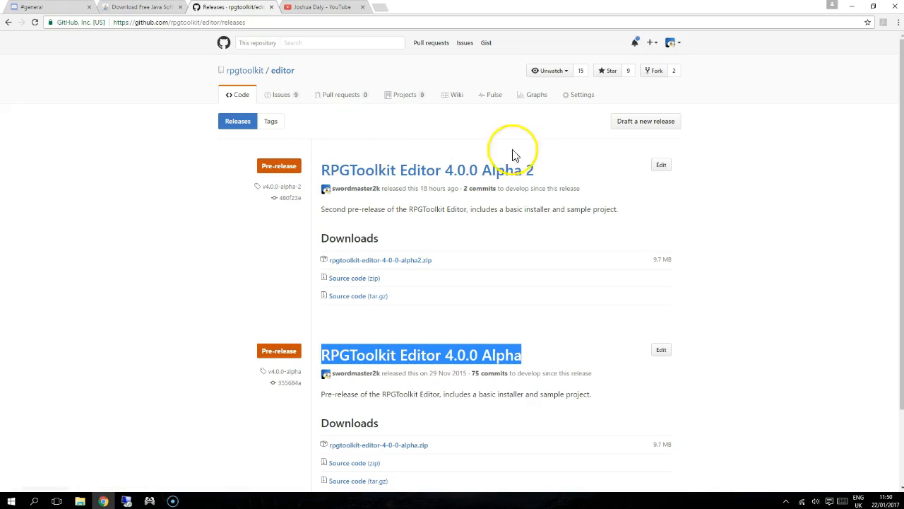
pyautogui.moveTo(505, 209); pyautogui.dragTo(625, 209)
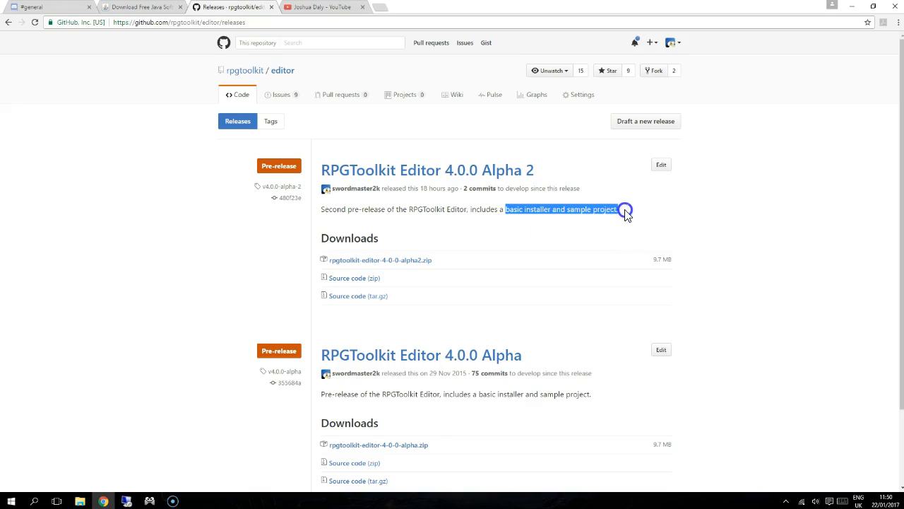
pyautogui.moveTo(430, 260); pyautogui.dragTo(325, 260)
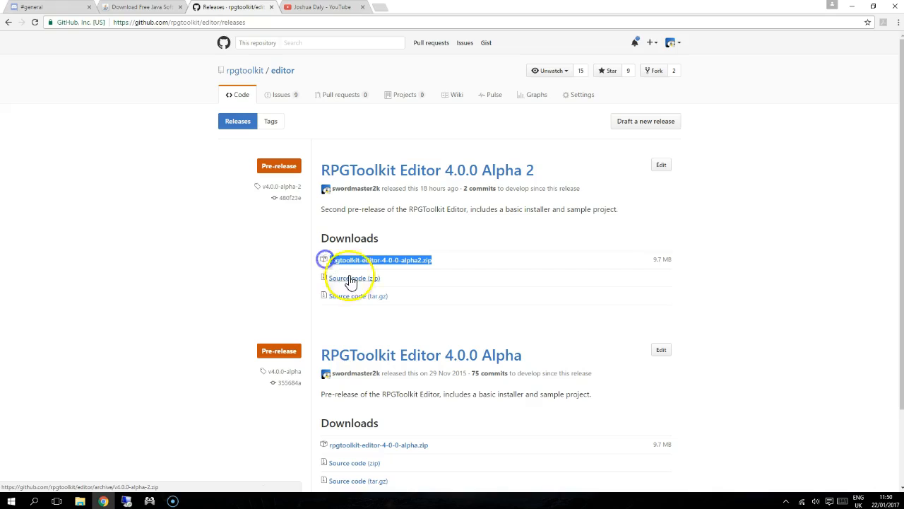
# - In File Explorer, extract rpgtoolkit-editor-4-0-0-alpha2.zip directly into the Downloads folder with 7-Zip
pyautogui.click(80, 502)
pyautogui.click(163, 113)
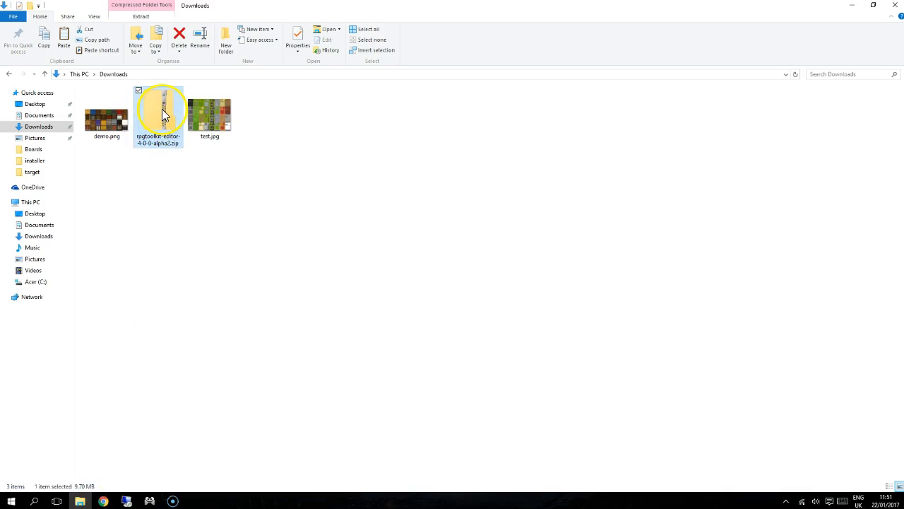
pyautogui.rightClick(163, 113)
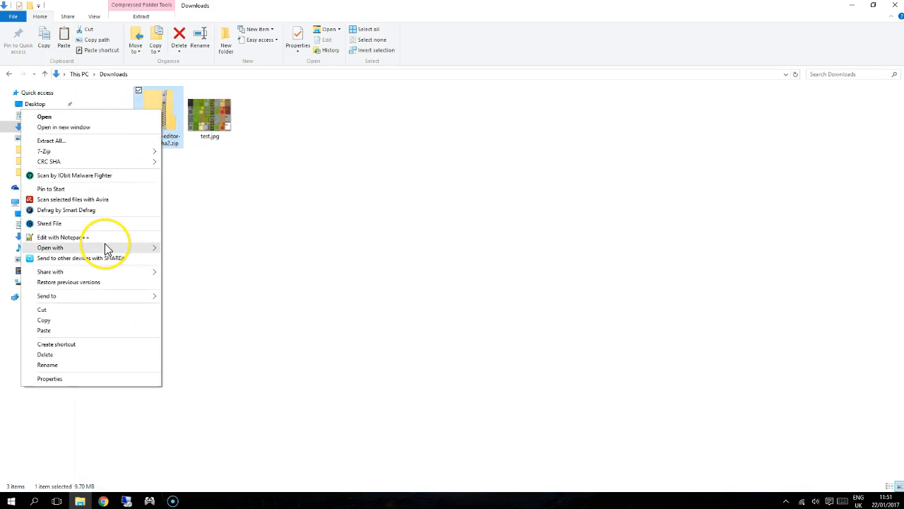
pyautogui.moveTo(90, 151)
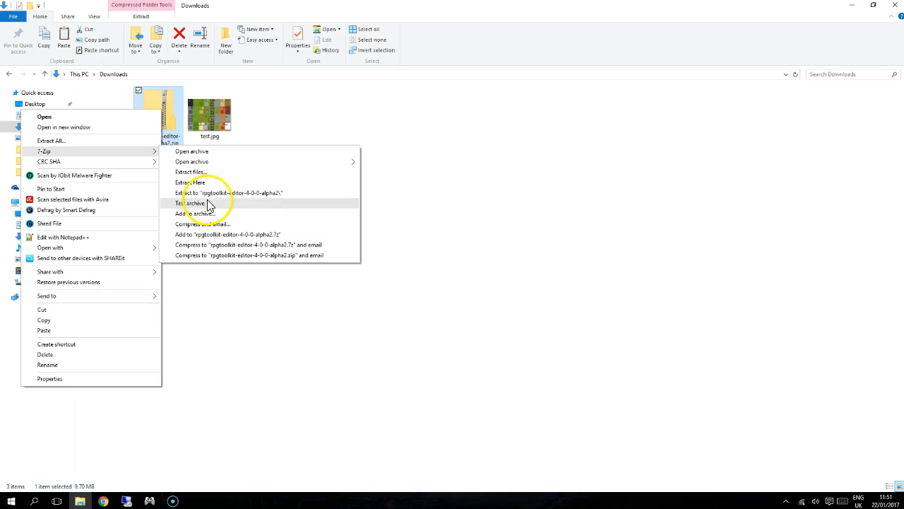
pyautogui.click(261, 183)
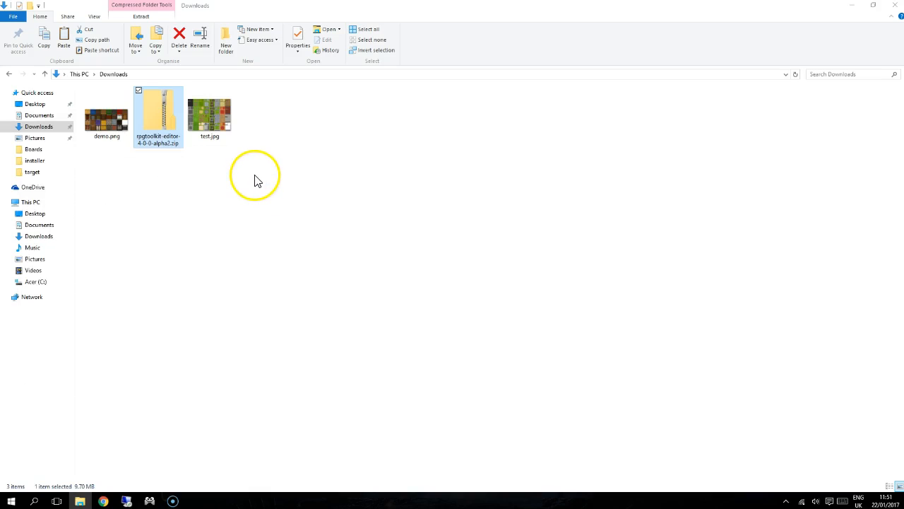
# - Run the extracted setup.exe and accept the Mozilla Public License agreement to continue the RPGToolkit 4.0.0 setup
pyautogui.click(274, 94)
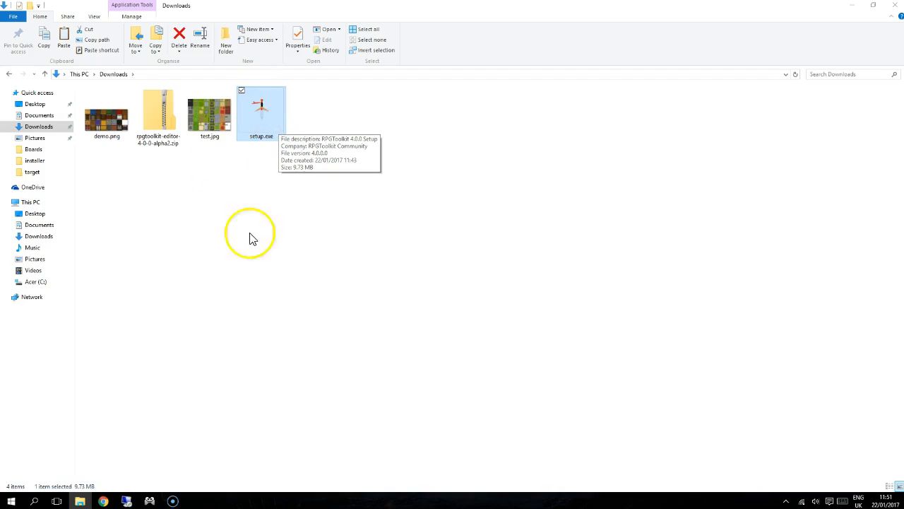
pyautogui.doubleClick(263, 110)
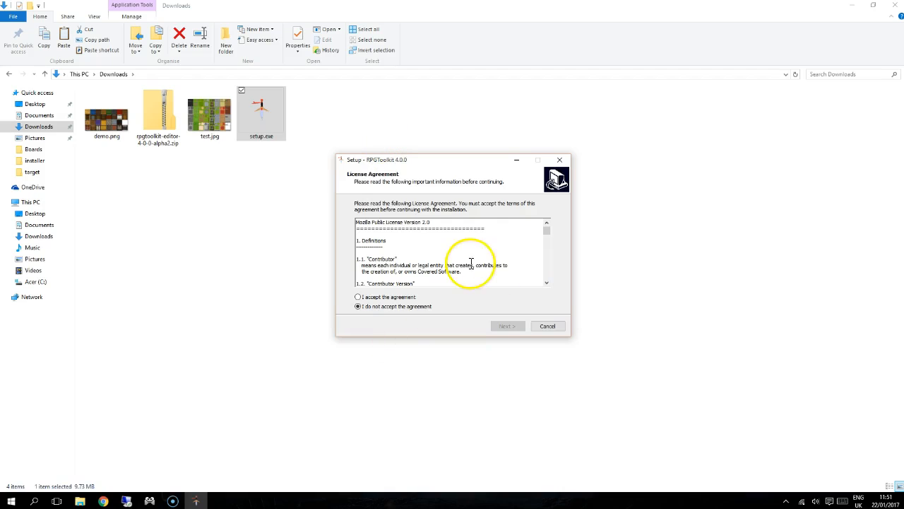
pyautogui.moveTo(459, 160)
pyautogui.mouseDown()
pyautogui.moveTo(435, 136)
pyautogui.moveTo(465, 143)
pyautogui.mouseUp()
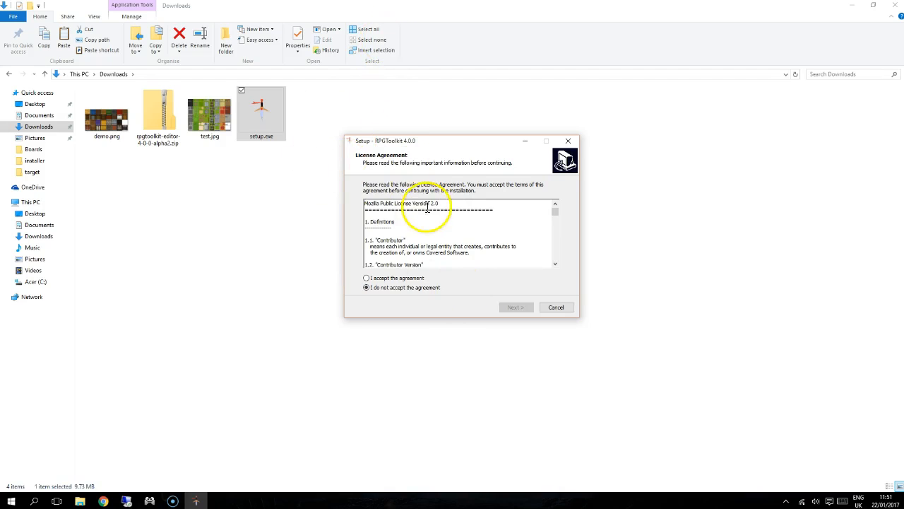
pyautogui.click(369, 278)
pyautogui.moveTo(478, 208); pyautogui.dragTo(300, 195)
pyautogui.moveTo(521, 212); pyautogui.dragTo(354, 178)
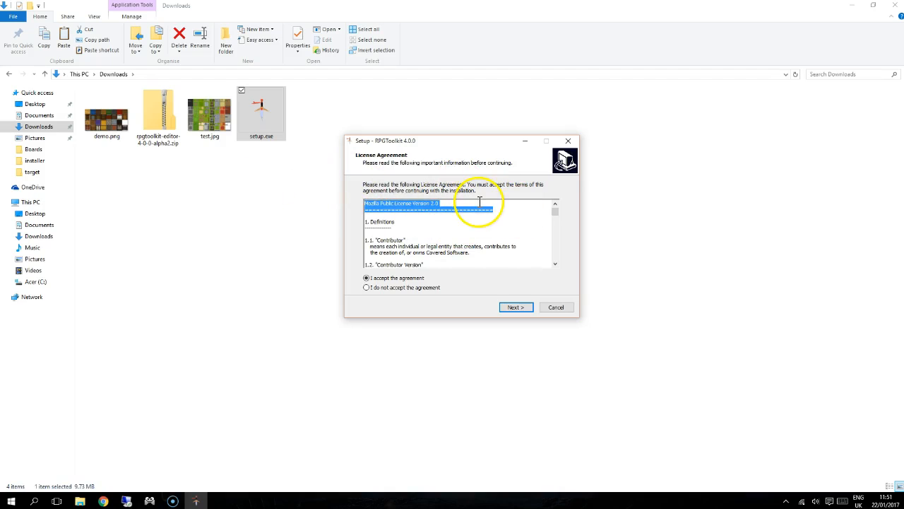
pyautogui.click(514, 308)
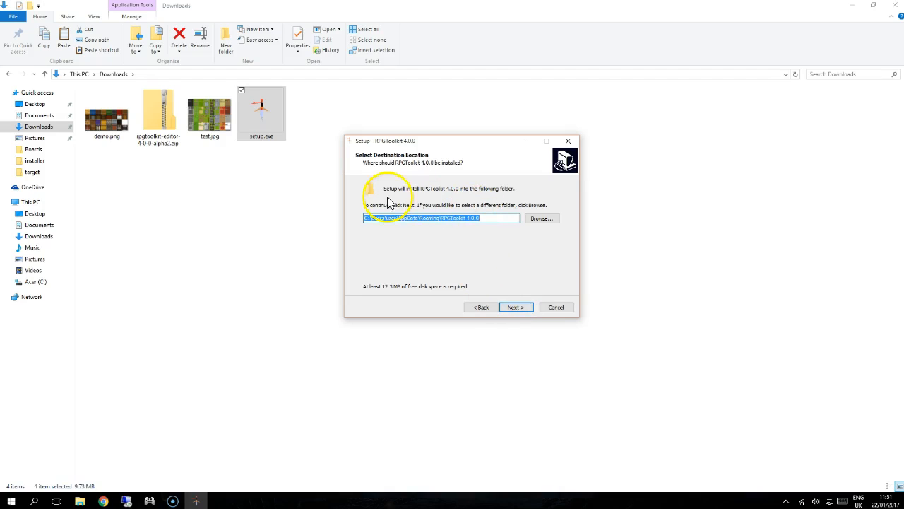
# - Review the installation path and accept the default AppData\Roaming\RPGToolkit 4.0.0 destination folder
pyautogui.click(372, 218)
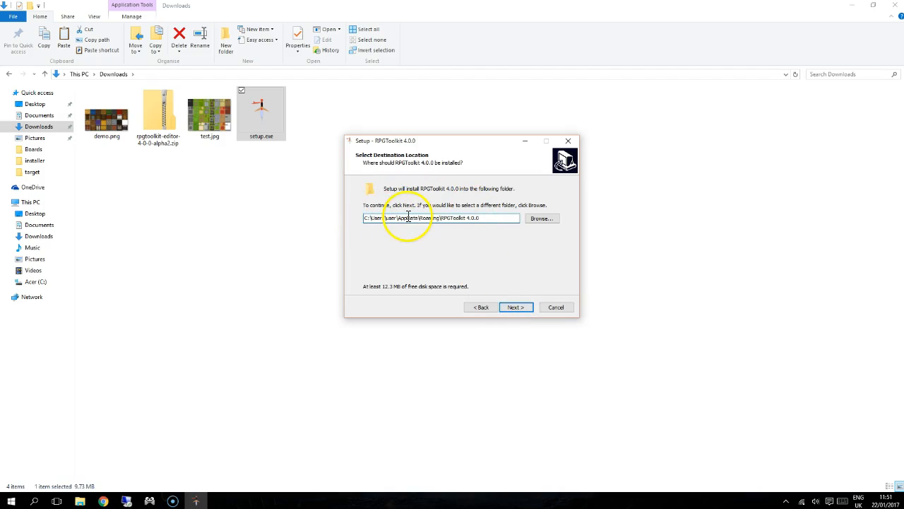
pyautogui.moveTo(397, 218); pyautogui.dragTo(442, 218)
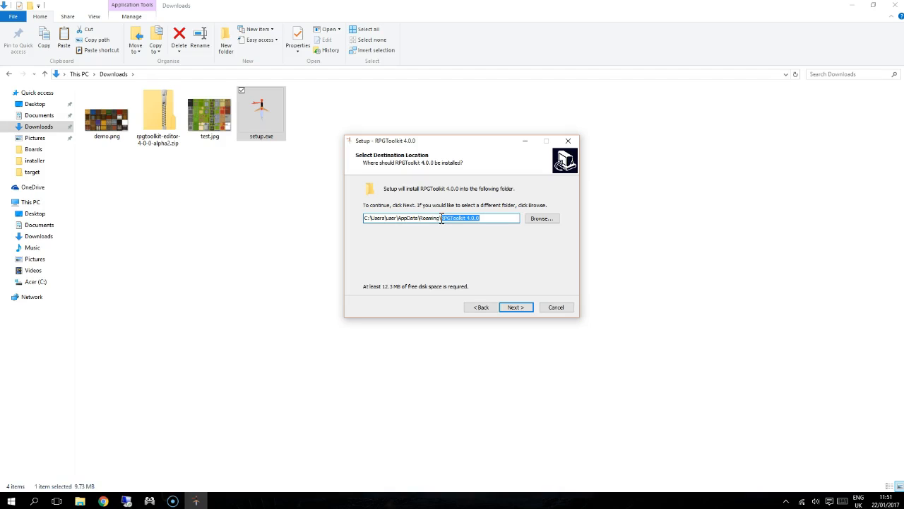
pyautogui.moveTo(363, 218); pyautogui.dragTo(442, 217)
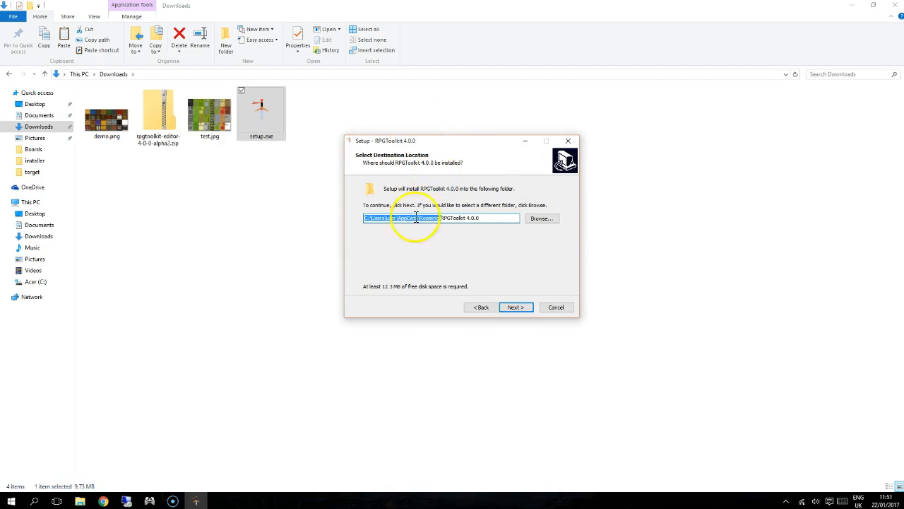
pyautogui.moveTo(481, 218); pyautogui.dragTo(357, 217)
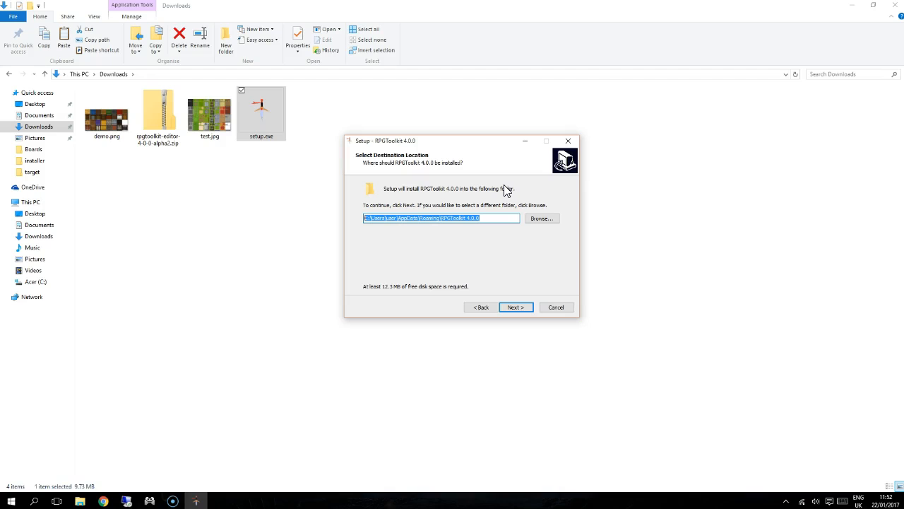
pyautogui.moveTo(497, 218); pyautogui.dragTo(351, 219)
pyautogui.click(517, 307)
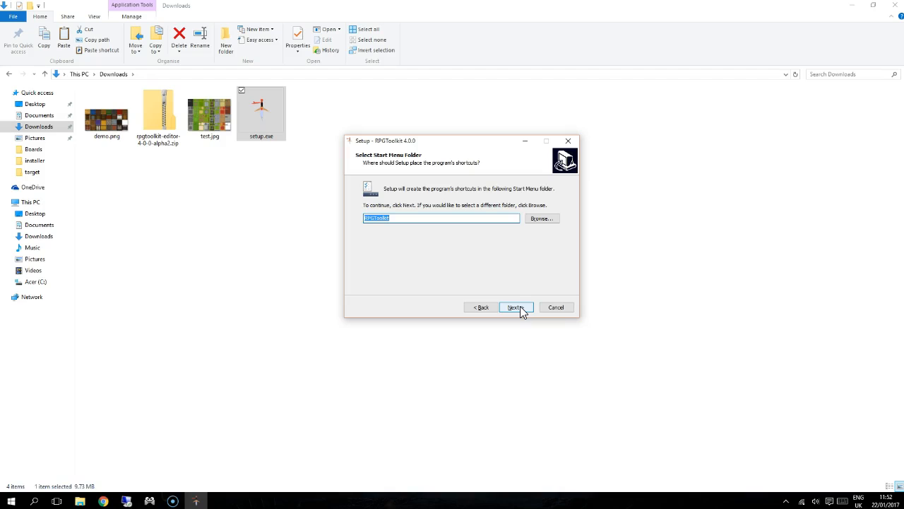
# - Install RPGToolkit with the default Start menu folder and a desktop shortcut, and finish setup without launching it
pyautogui.click(517, 307)
pyautogui.click(393, 219)
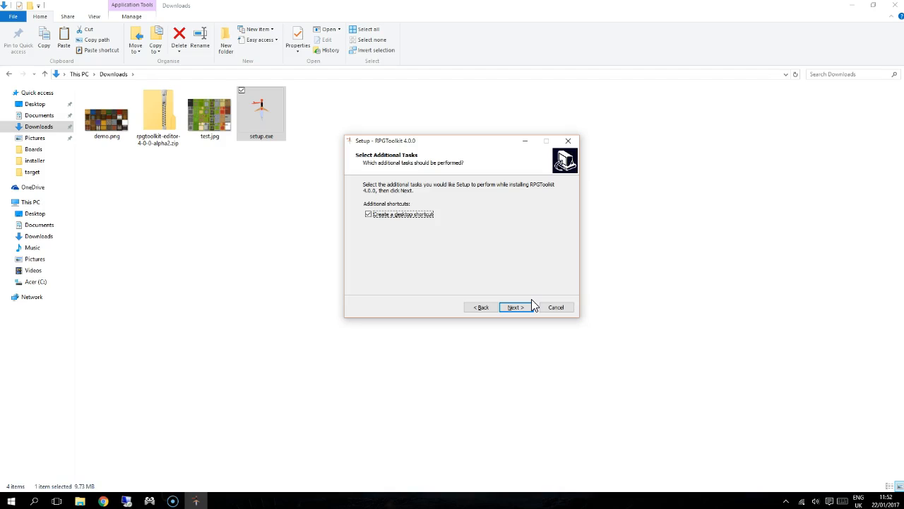
pyautogui.click(523, 306)
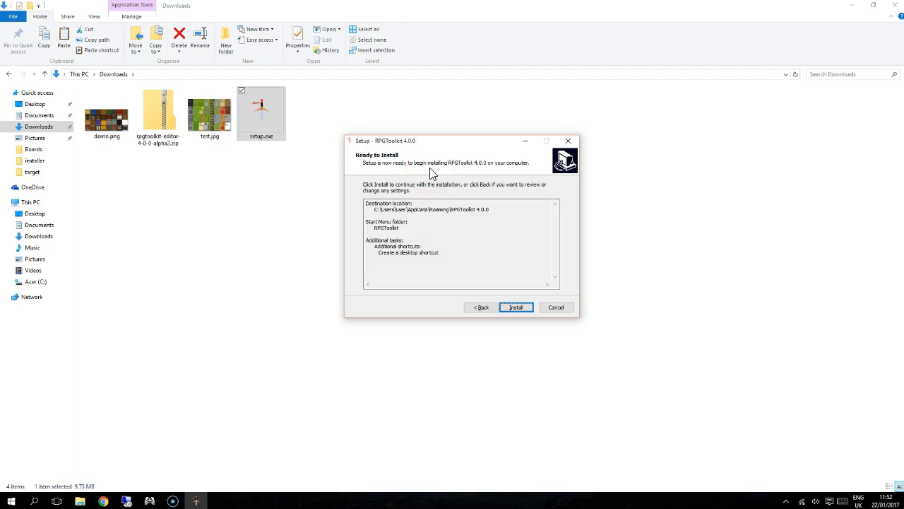
pyautogui.press('Return')
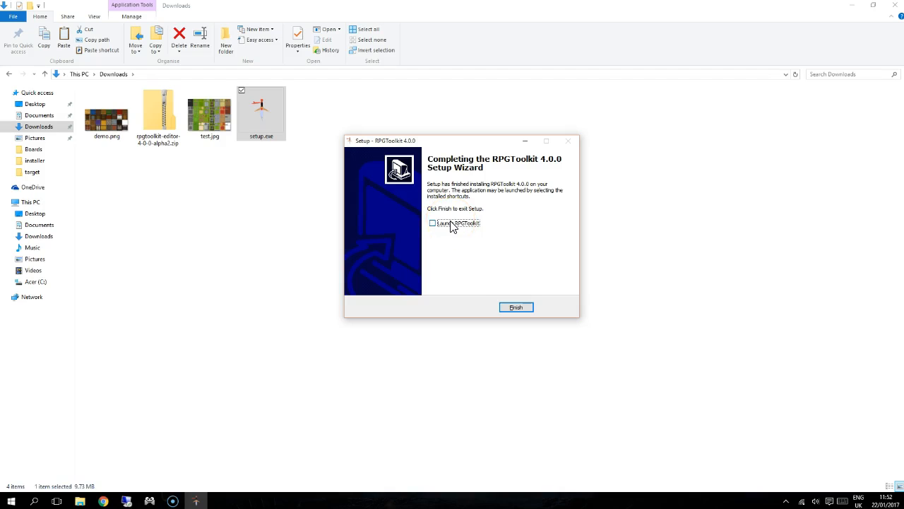
pyautogui.press('Return')
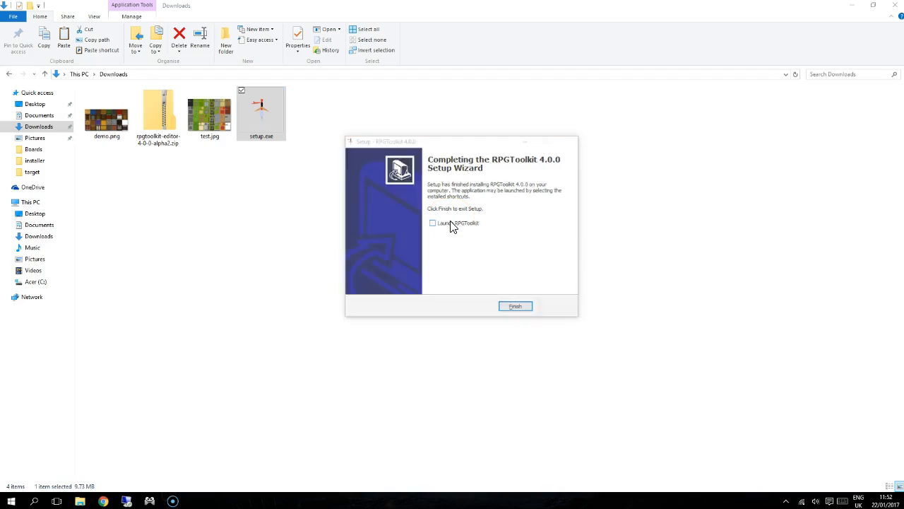
# - Open a new File Explorer window and browse to C:\Users\user
pyautogui.rightClick(82, 500)
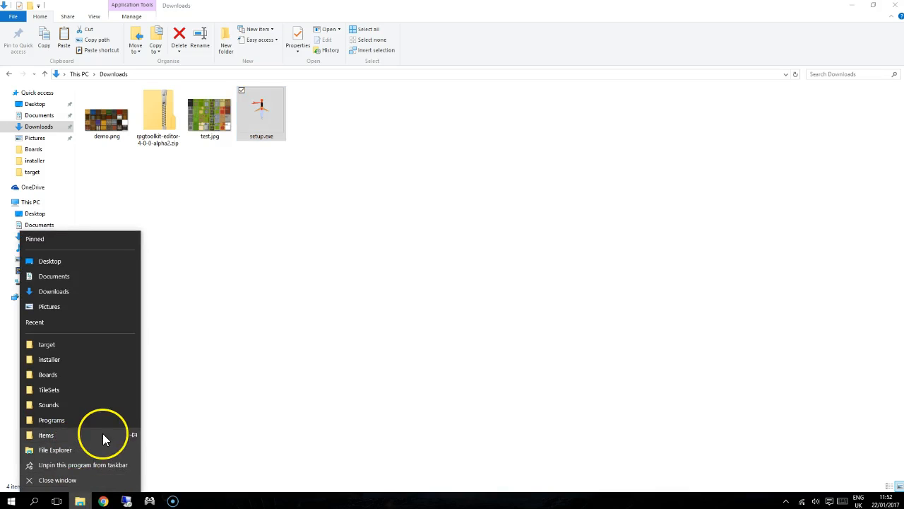
pyautogui.click(178, 437)
pyautogui.press('super+e')
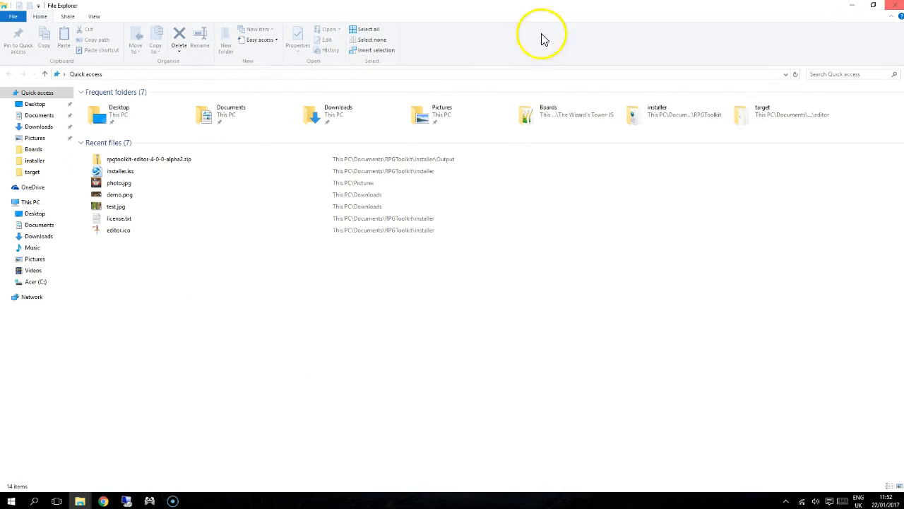
pyautogui.click(143, 73)
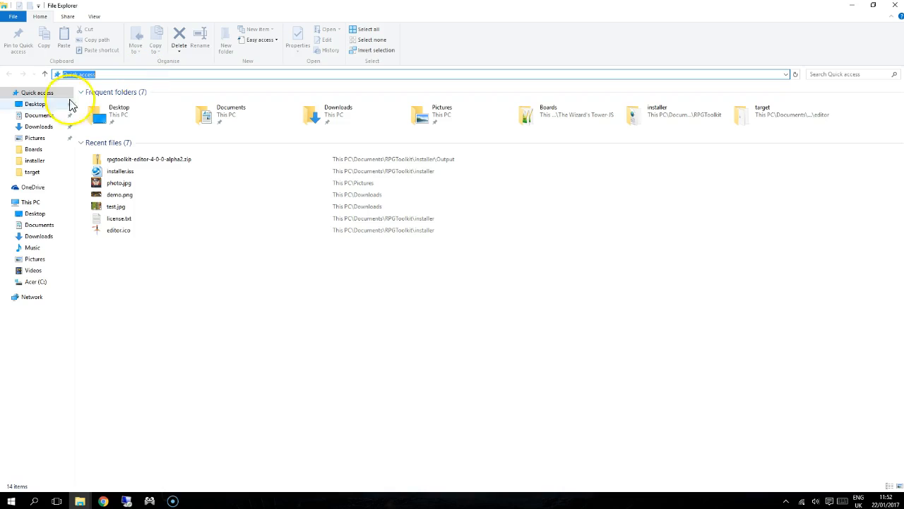
pyautogui.click(39, 283)
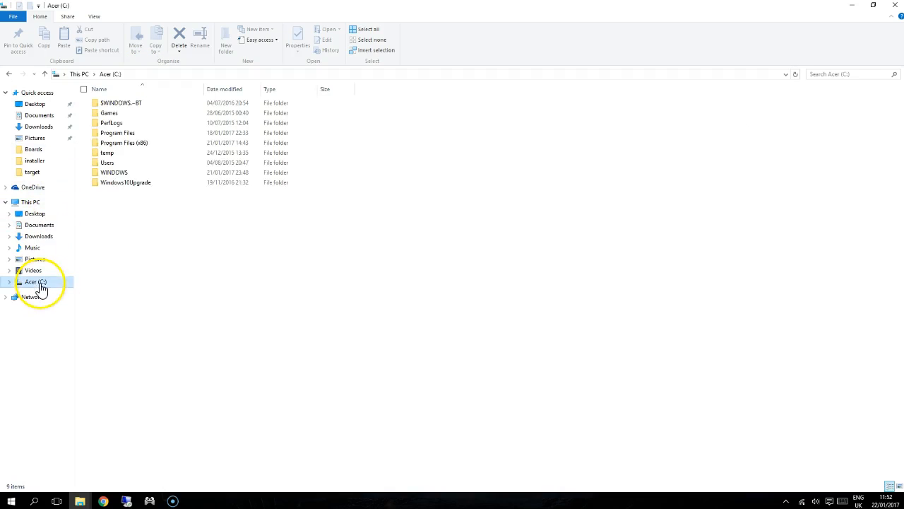
pyautogui.doubleClick(144, 164)
pyautogui.doubleClick(135, 124)
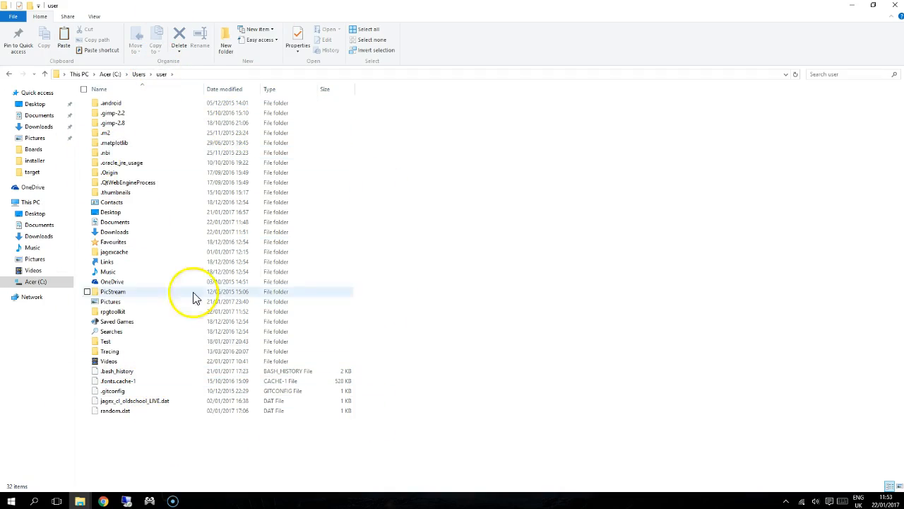
# - Open the rpgtoolkit folder and the sample project folder The Wizard's Tower-JS inside it
pyautogui.click(87, 312)
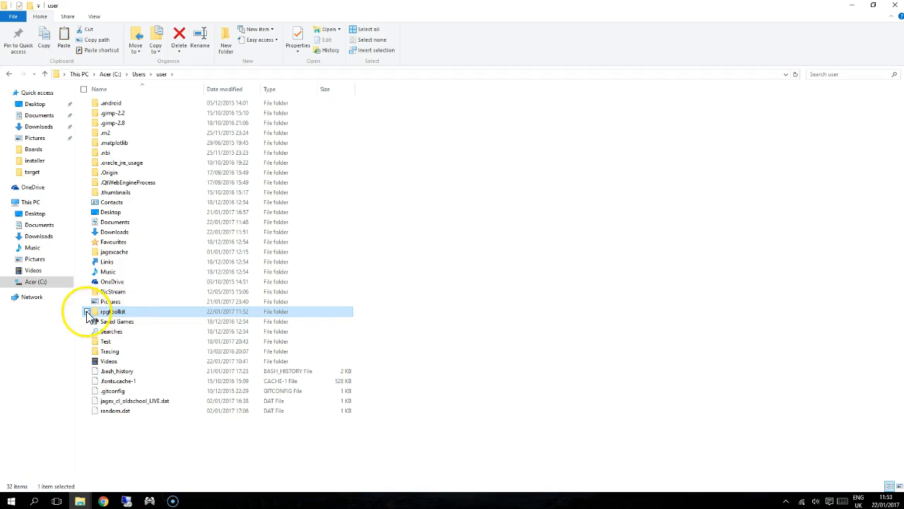
pyautogui.doubleClick(141, 315)
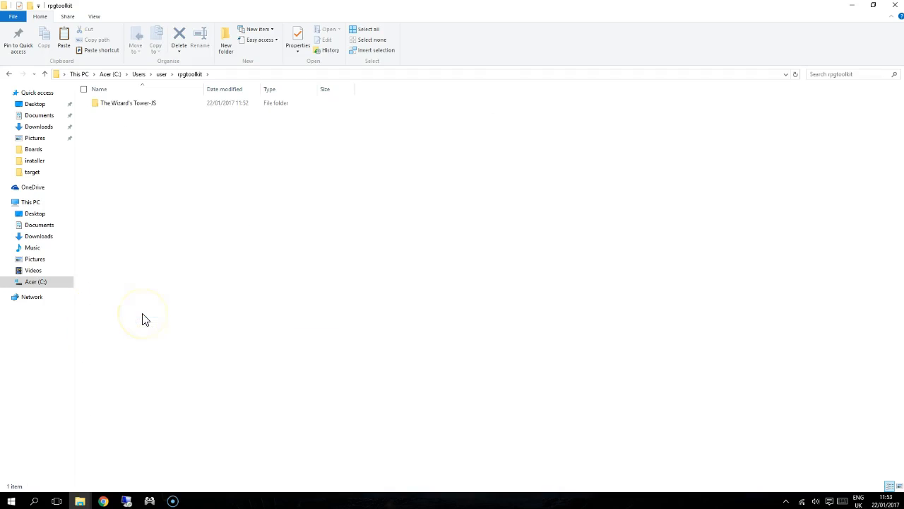
pyautogui.click(136, 105)
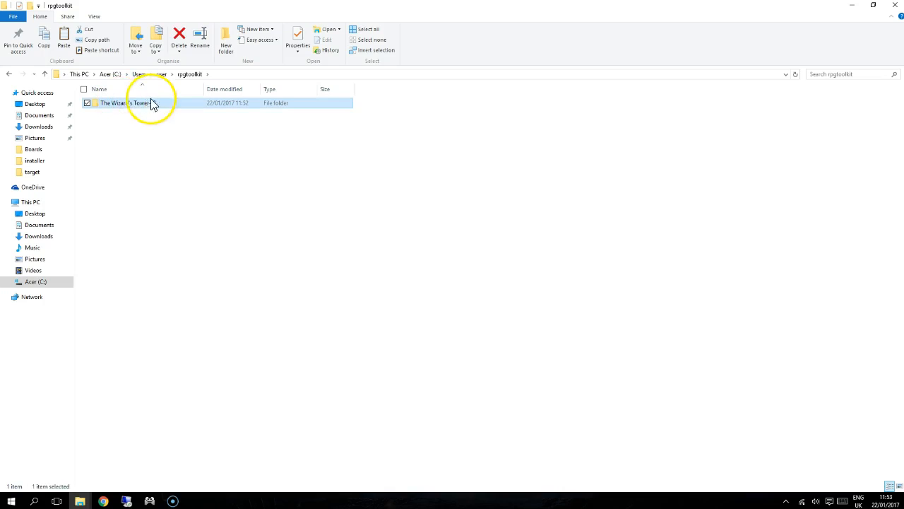
pyautogui.doubleClick(135, 108)
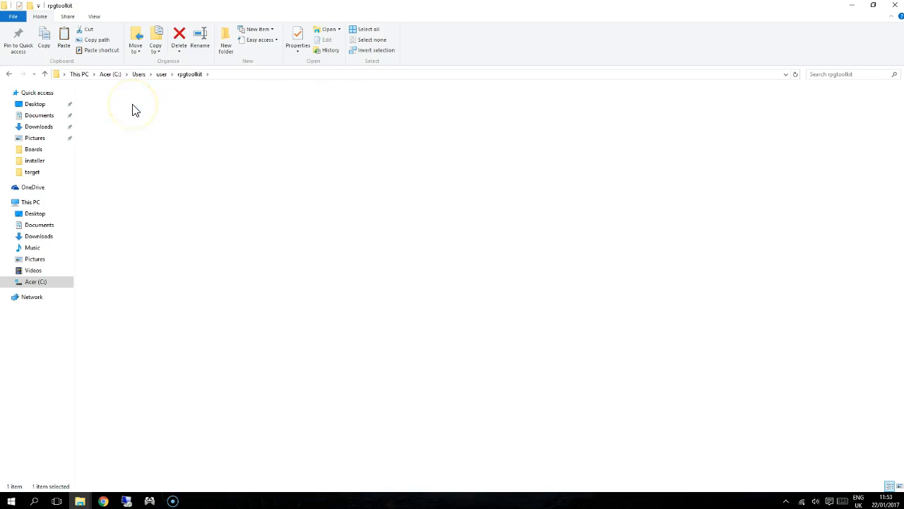
# - Examine the files and subfolders of The Wizard's Tower-JS sample project and return to the user folder
pyautogui.moveTo(450, 185); pyautogui.dragTo(111, 106)
pyautogui.click(132, 194)
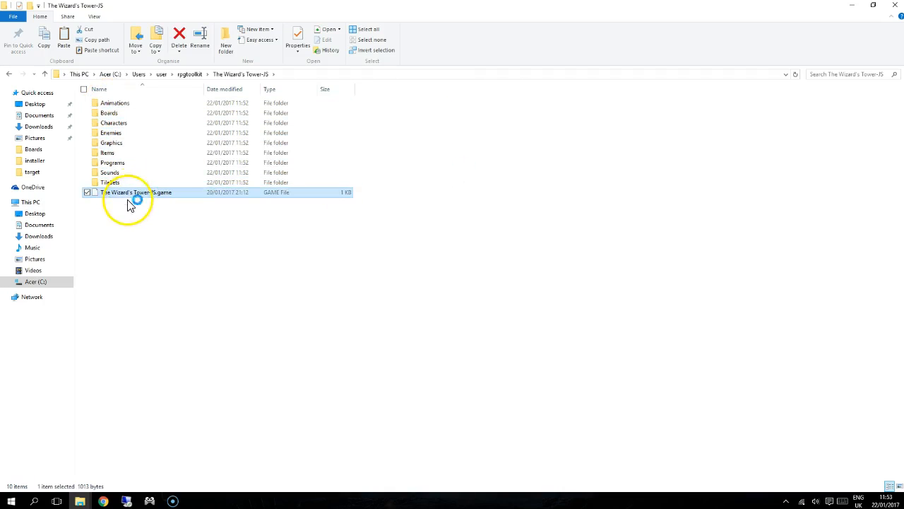
pyautogui.click(192, 74)
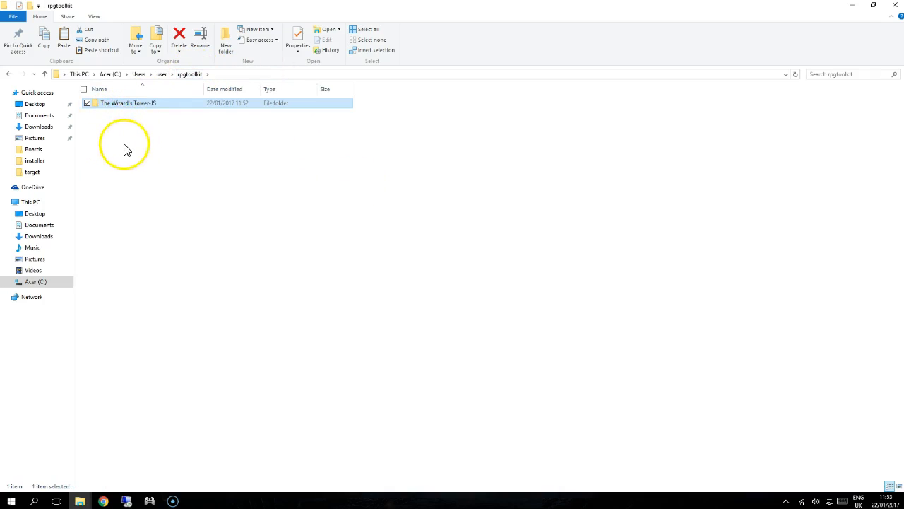
pyautogui.doubleClick(226, 106)
pyautogui.moveTo(373, 311); pyautogui.dragTo(81, 85)
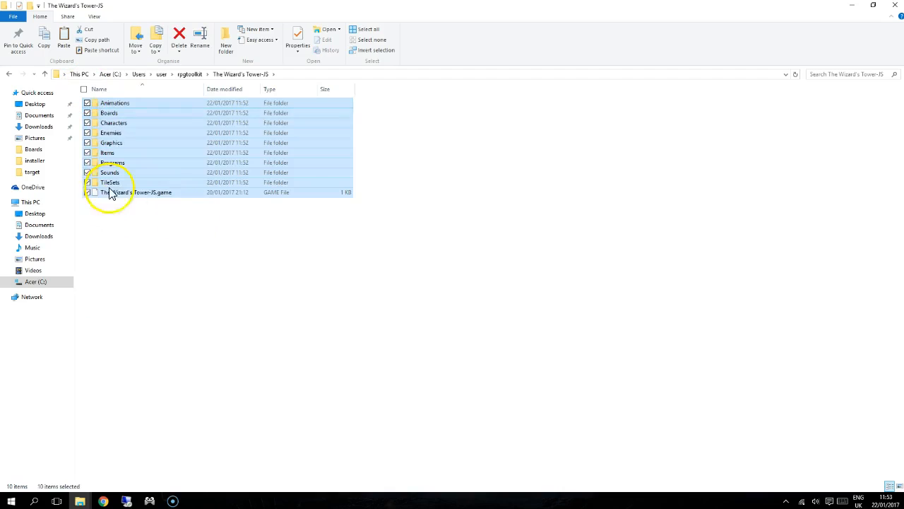
pyautogui.click(192, 74)
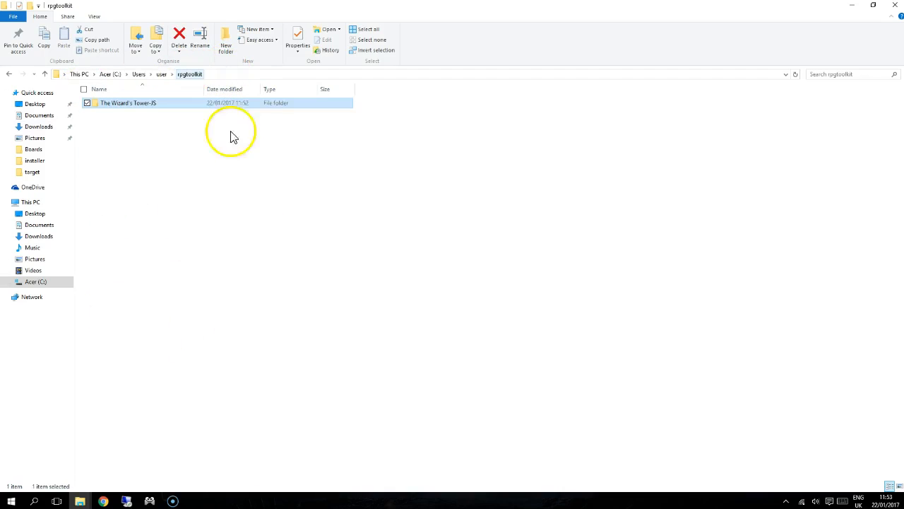
pyautogui.click(162, 74)
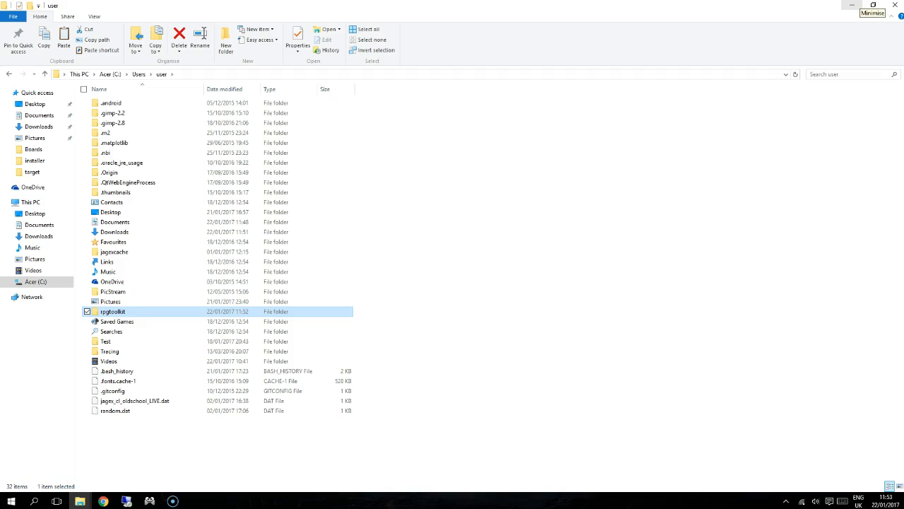
# - Minimise the File Explorer and browser windows and launch RPGToolkit 4.0.0 from its desktop shortcut
pyautogui.click(851, 6)
pyautogui.click(846, 7)
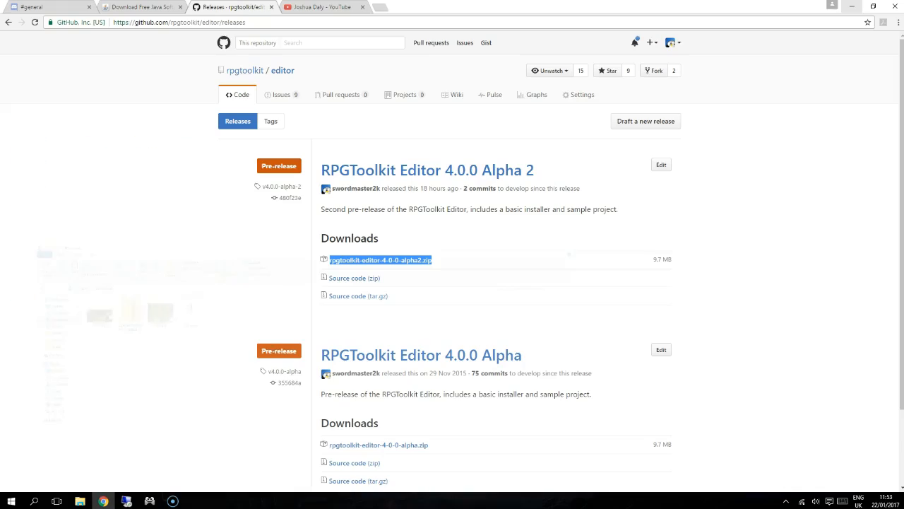
pyautogui.click(852, 6)
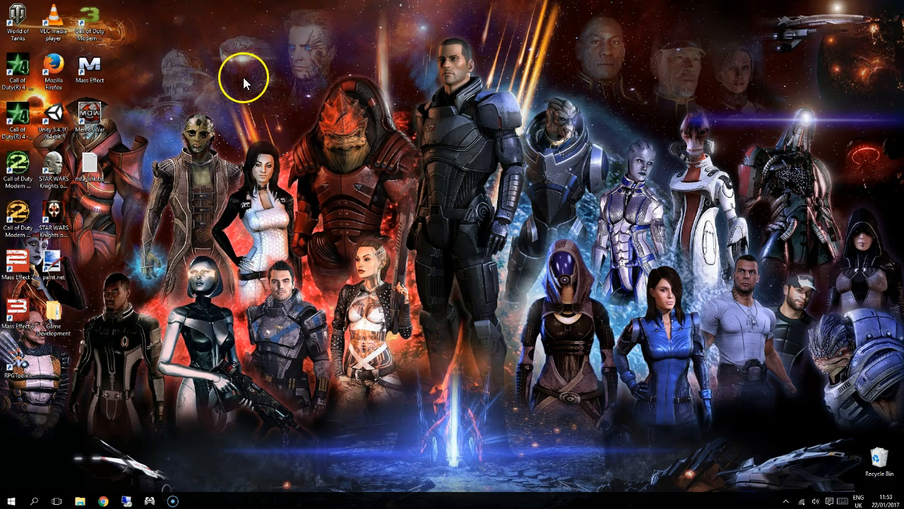
pyautogui.moveTo(24, 357); pyautogui.dragTo(411, 71)
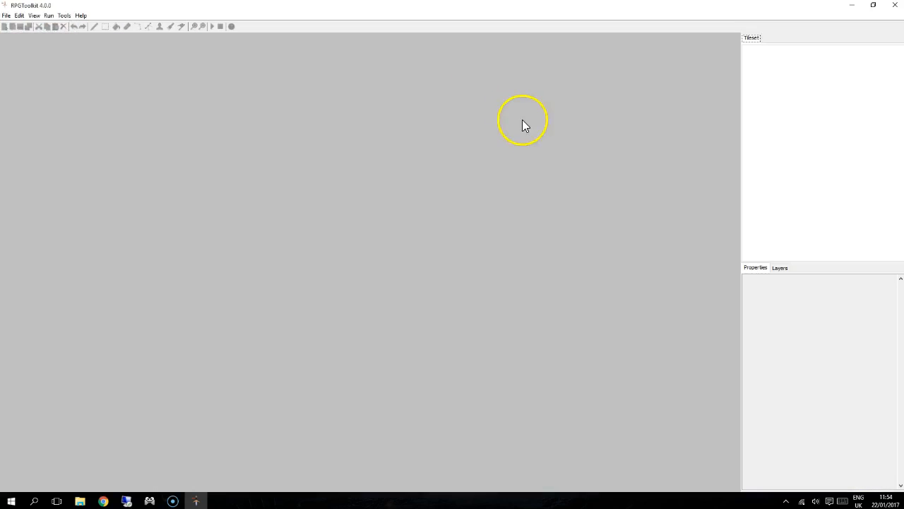
# - Look over the file and project commands of the empty editor and show the Layers panel
pyautogui.click(5, 15)
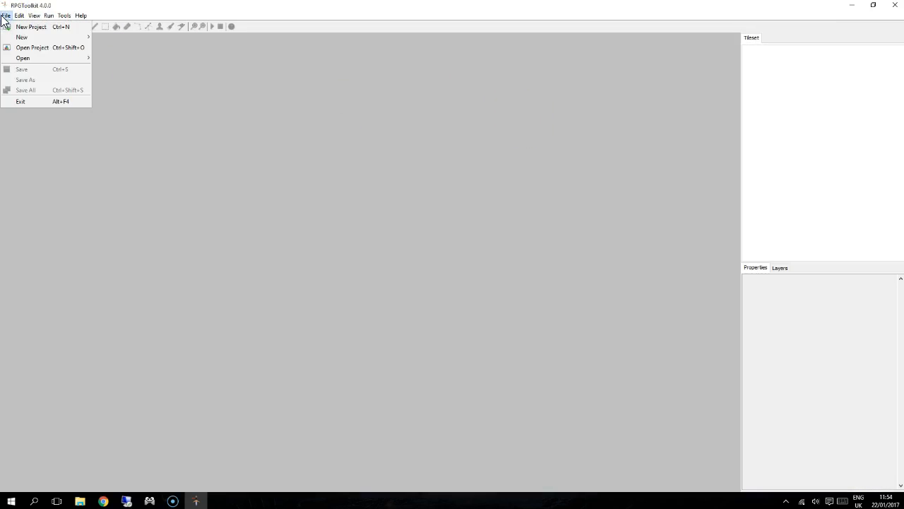
pyautogui.click(62, 48)
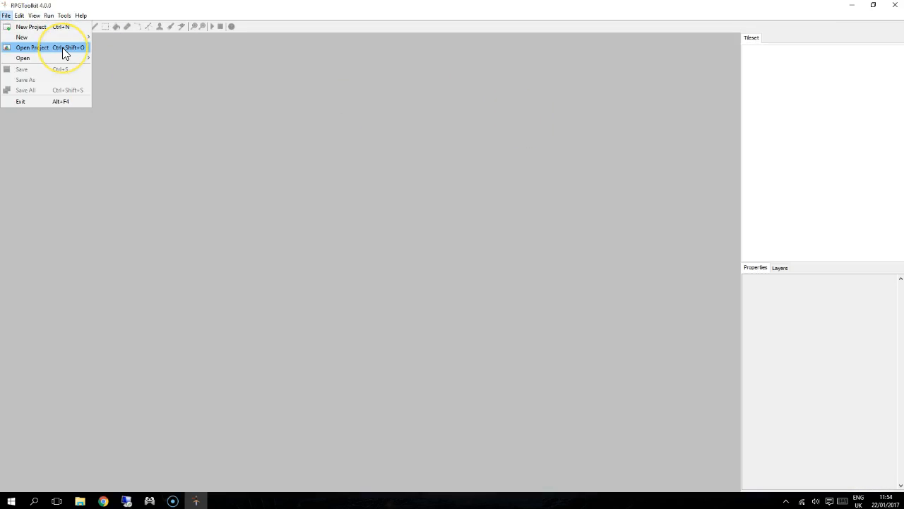
pyautogui.click(374, 68)
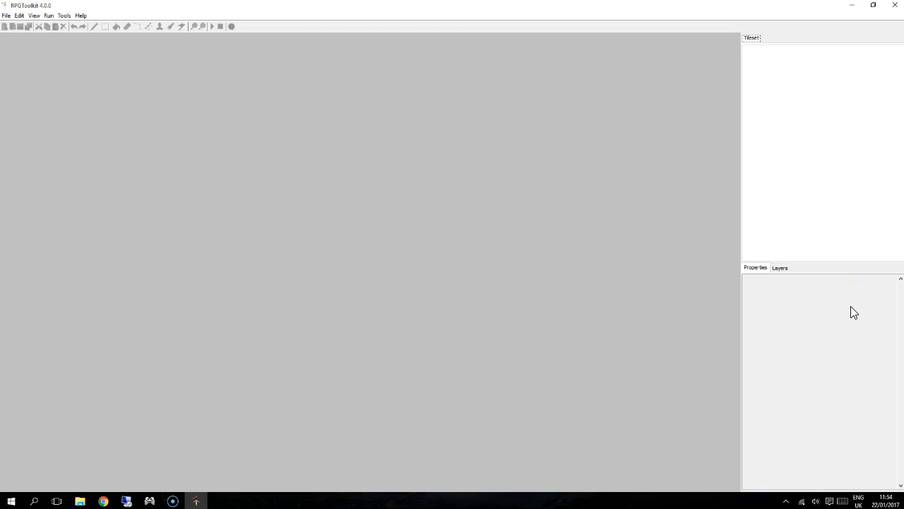
pyautogui.click(778, 269)
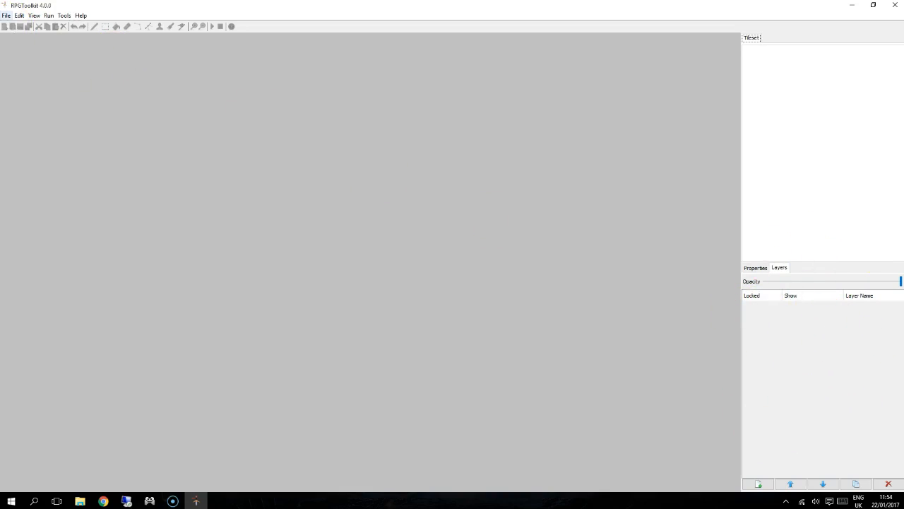
# - Open the project file The Wizard's Tower-JS.game from The Wizard's Tower-JS folder
pyautogui.click(8, 16)
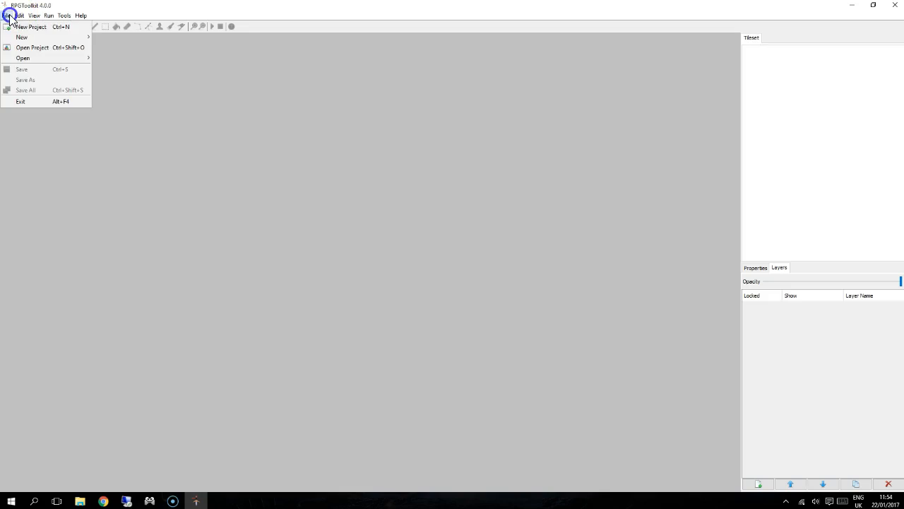
pyautogui.click(20, 51)
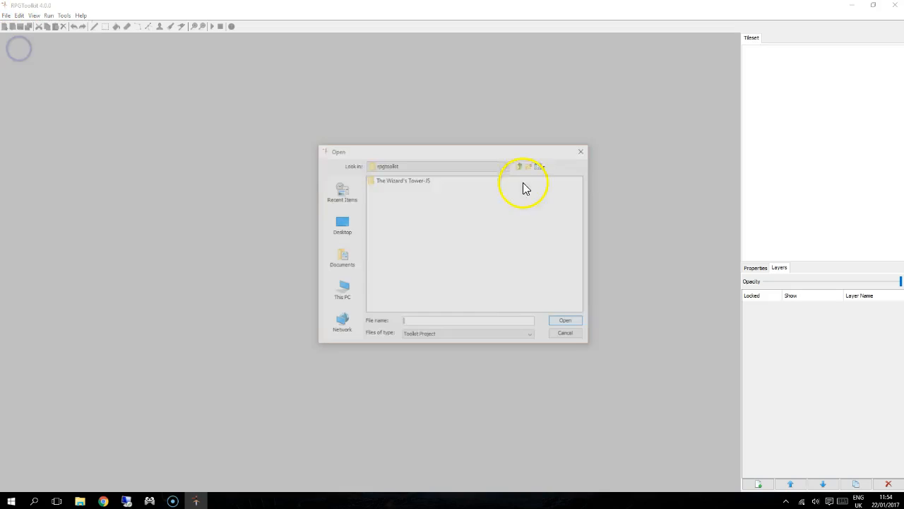
pyautogui.moveTo(418, 145); pyautogui.dragTo(417, 131)
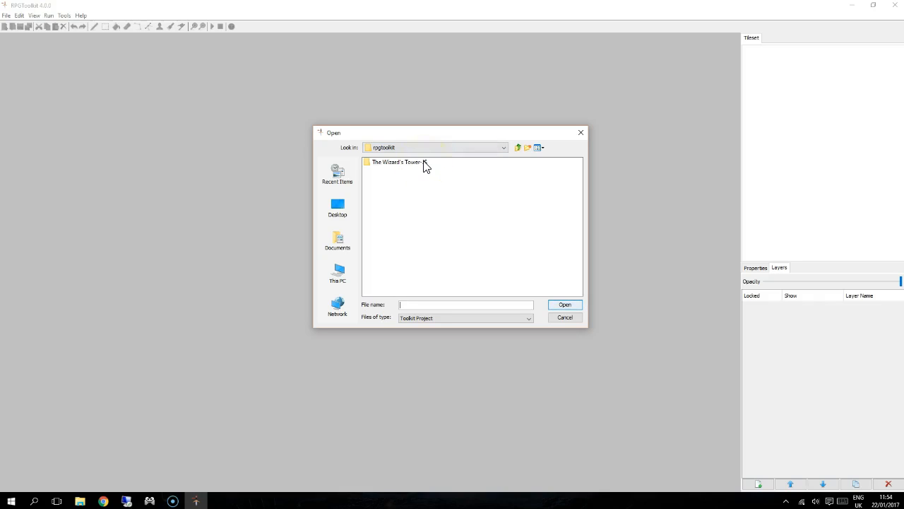
pyautogui.click(425, 165)
pyautogui.doubleClick(425, 165)
pyautogui.click(407, 241)
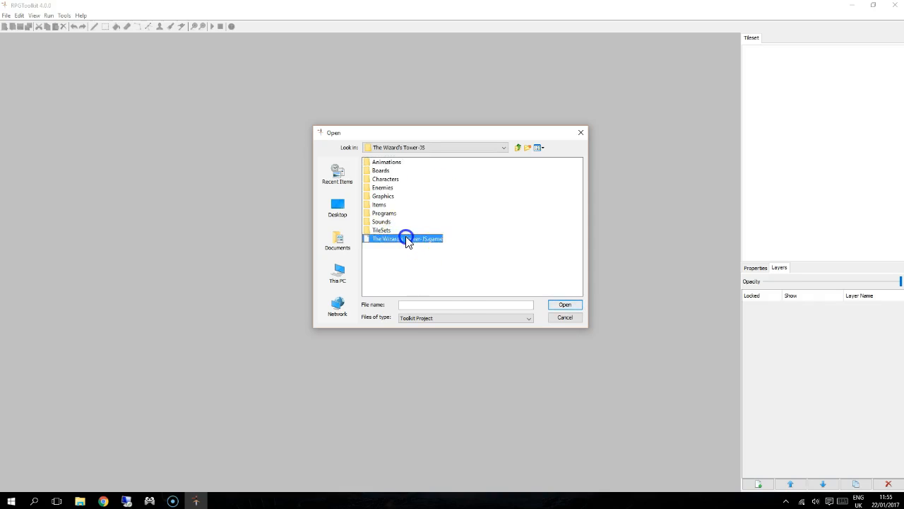
pyautogui.doubleClick(407, 240)
# - Centre the project window and review its Project Settings, RPG Code and Graphics pages, ending back on Project Settings
pyautogui.moveTo(118, 35); pyautogui.dragTo(394, 152)
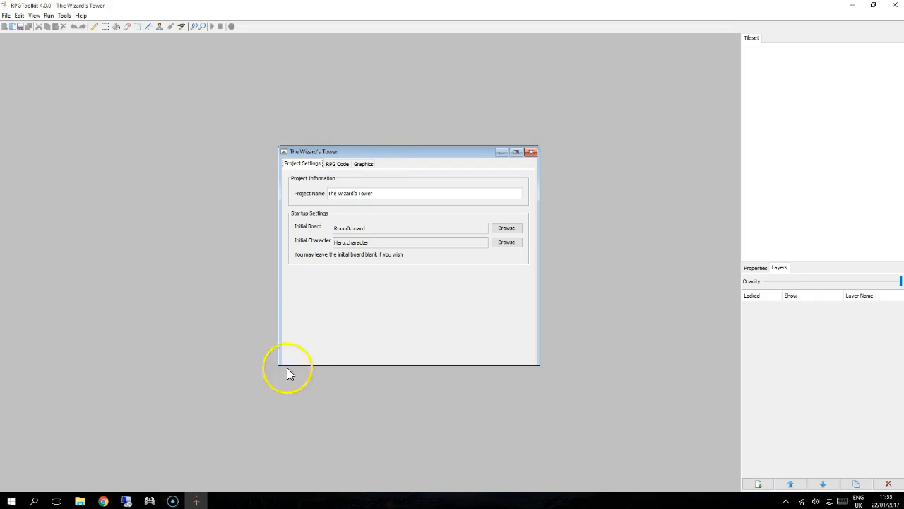
pyautogui.click(307, 187)
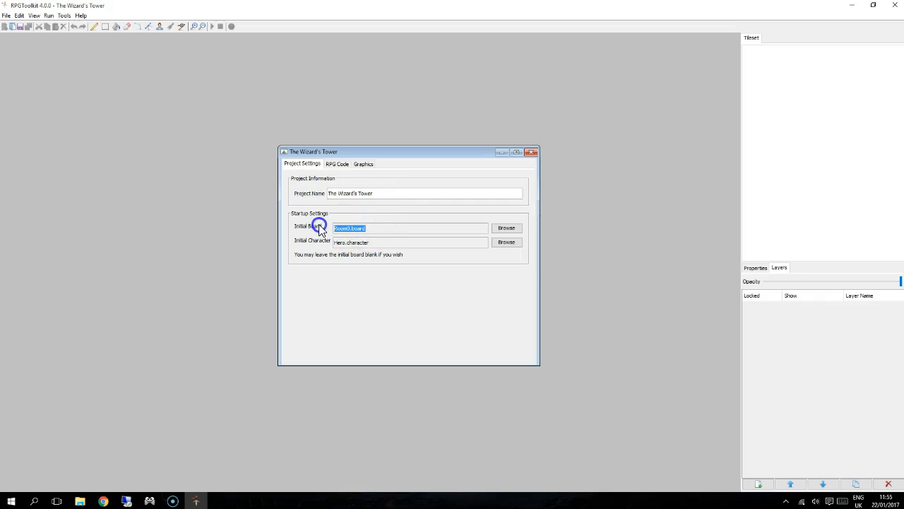
pyautogui.click(300, 238)
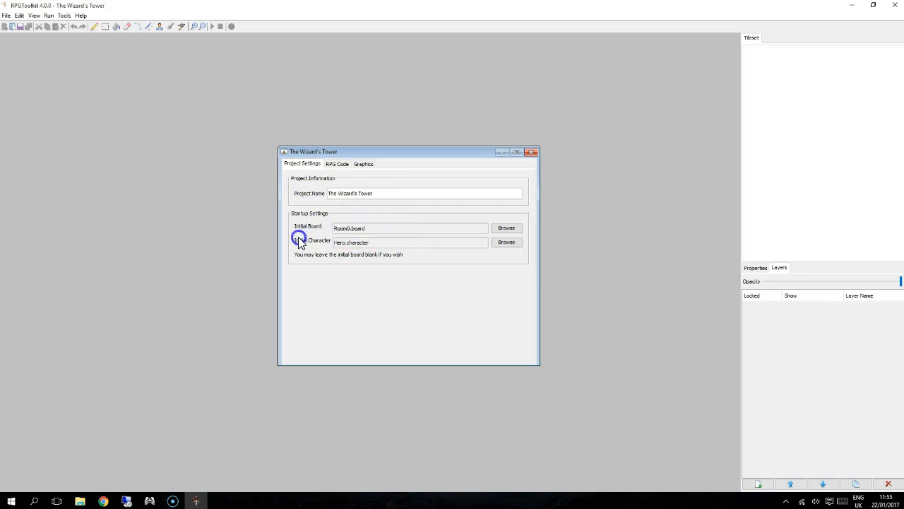
pyautogui.click(335, 164)
pyautogui.click(367, 275)
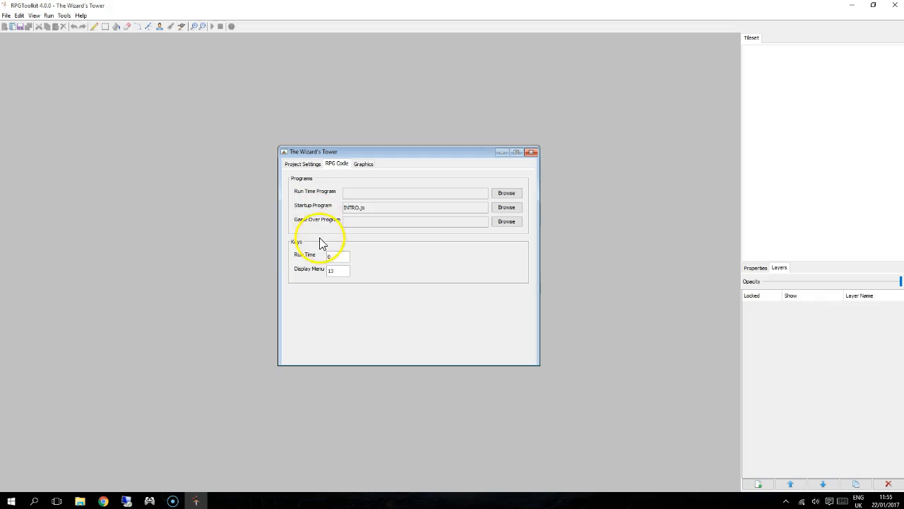
pyautogui.click(363, 164)
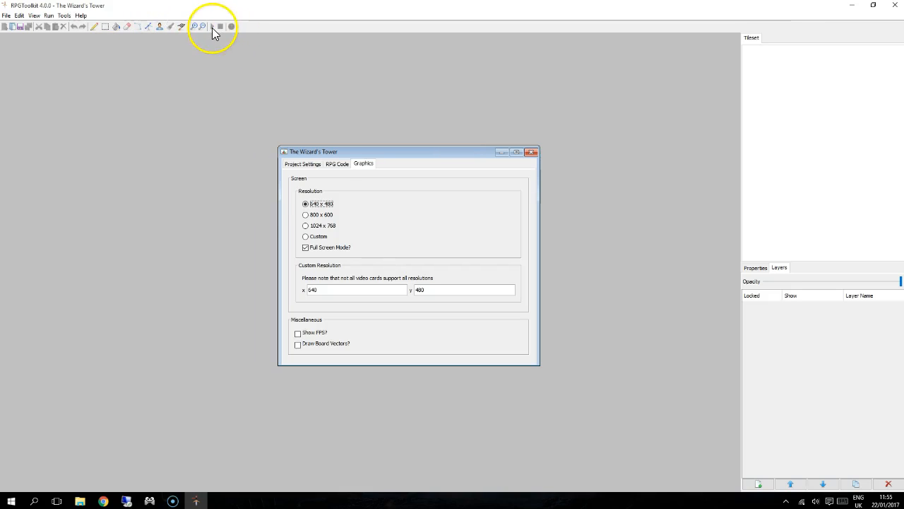
pyautogui.click(302, 163)
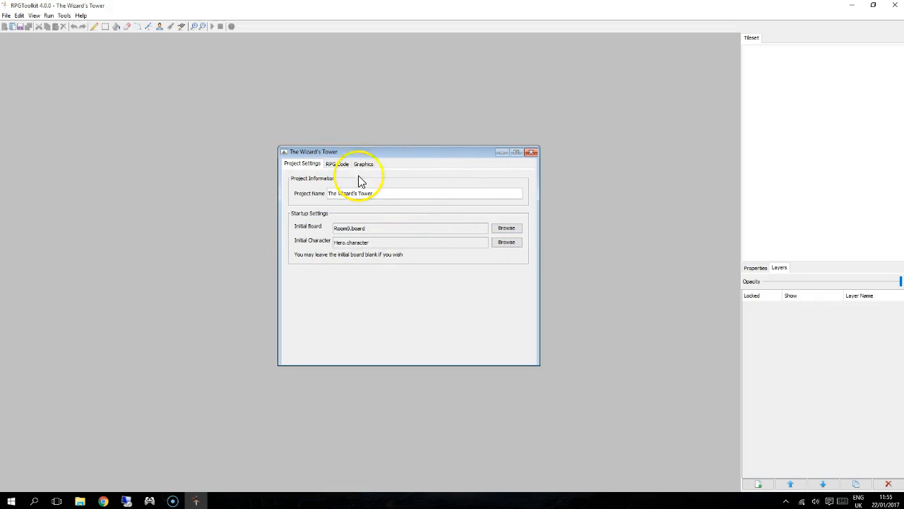
# - Move The Wizard's Tower project window aside and minimise it within the editor workspace
pyautogui.moveTo(482, 152); pyautogui.dragTo(288, 104)
pyautogui.click(668, 40)
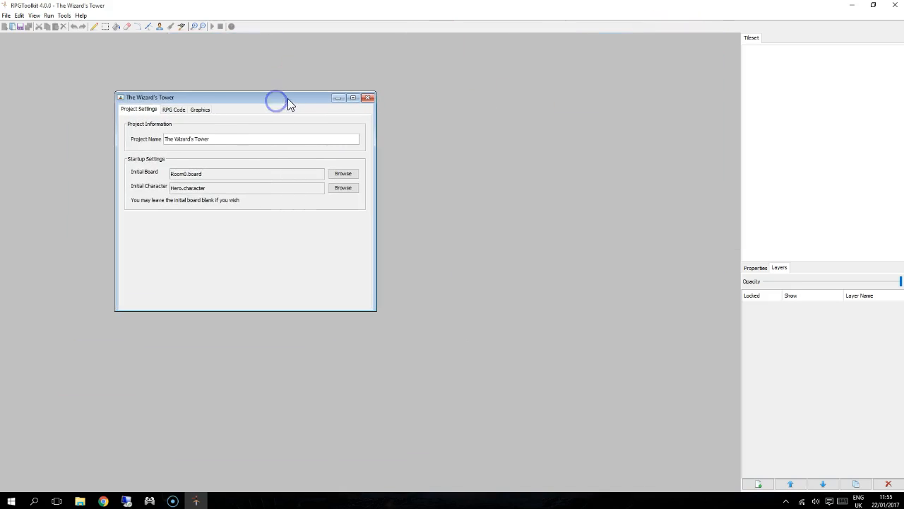
pyautogui.click(339, 98)
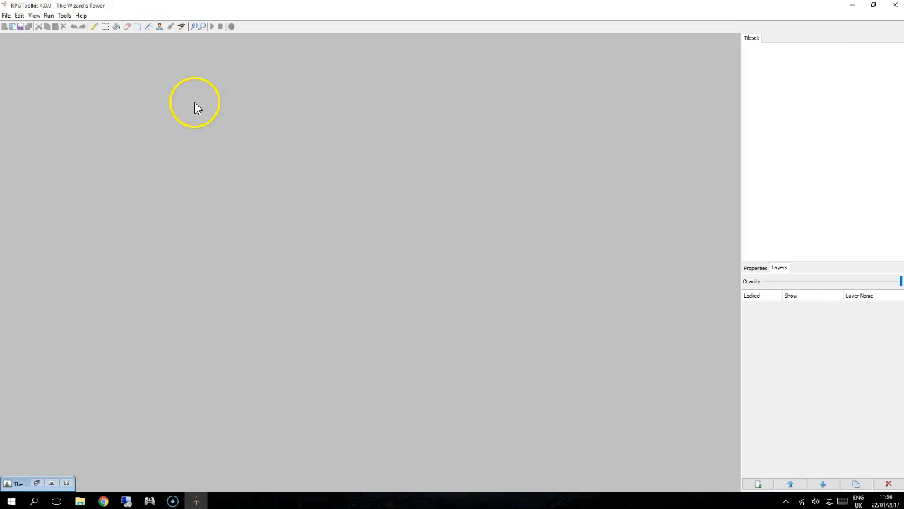
pyautogui.click(9, 28)
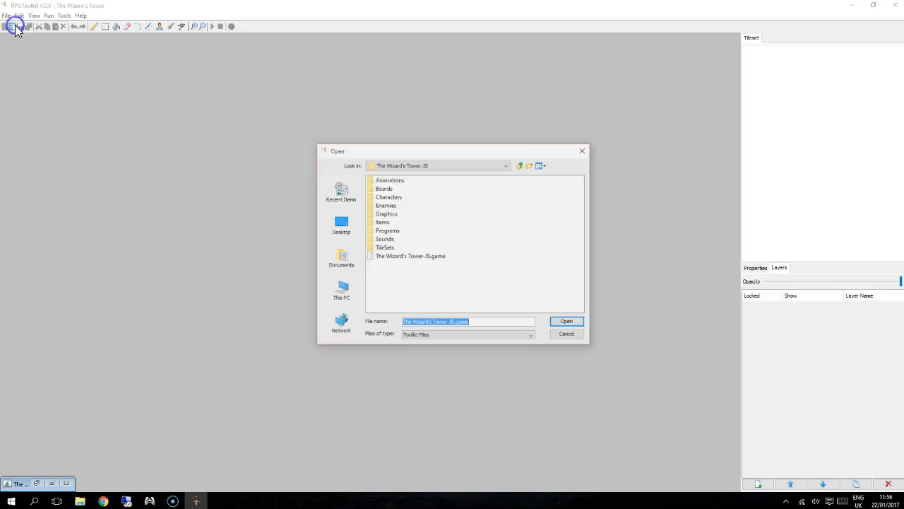
pyautogui.click(384, 189)
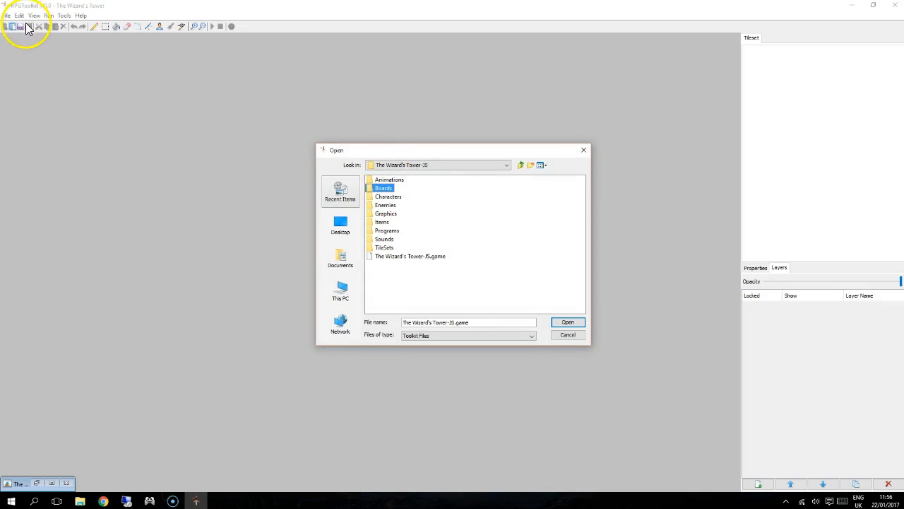
pyautogui.click(583, 150)
pyautogui.click(6, 14)
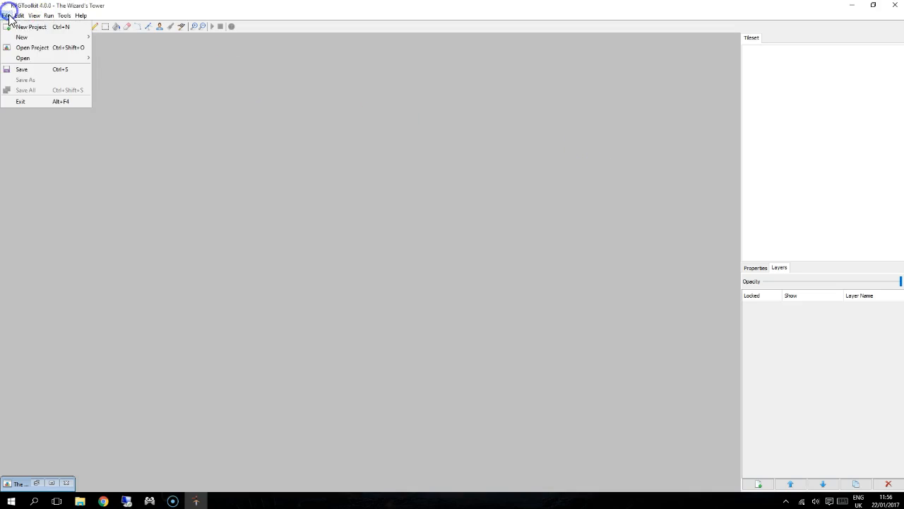
pyautogui.moveTo(25, 58)
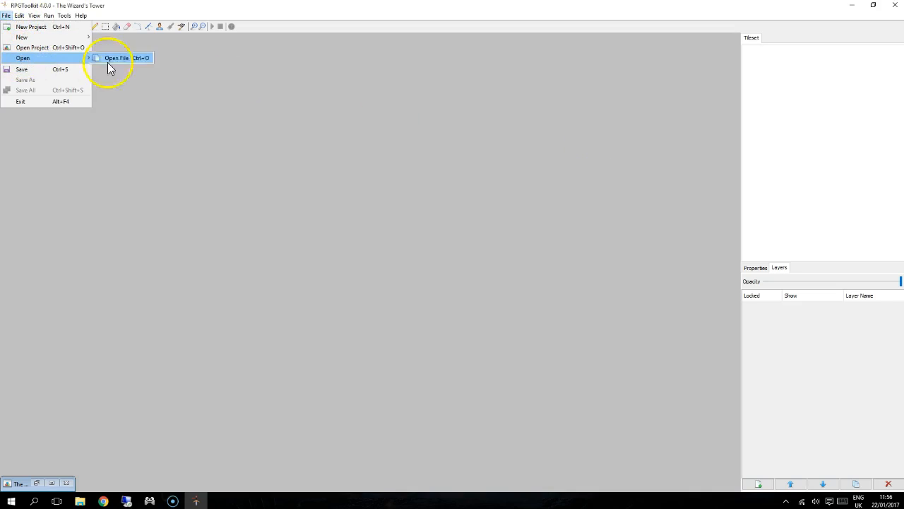
pyautogui.click(329, 142)
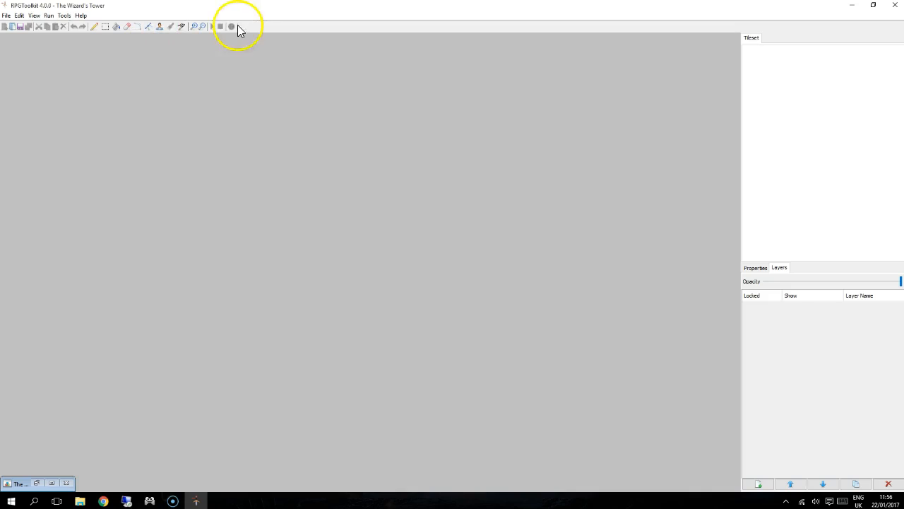
# - Browse to the project's Boards folder for opening a file and look through the Room0, Room1 and Room2 boards
pyautogui.click(10, 26)
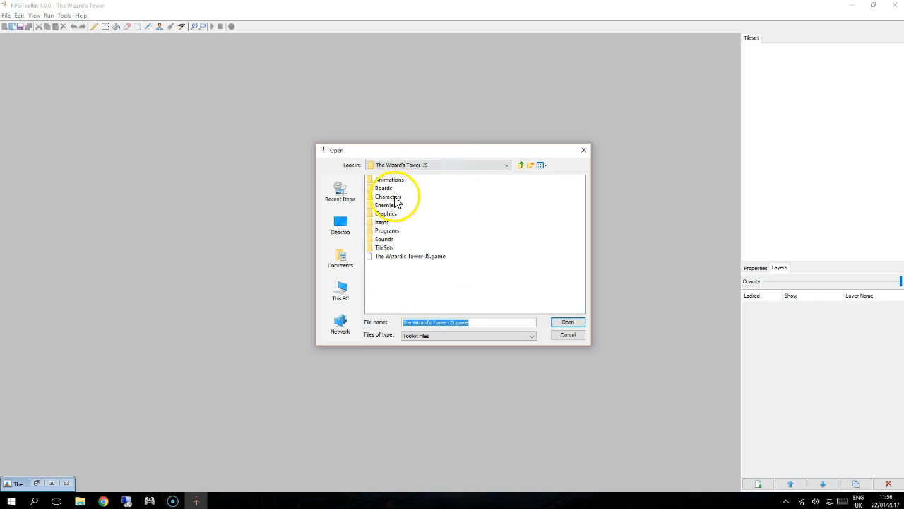
pyautogui.doubleClick(388, 189)
pyautogui.click(391, 180)
pyautogui.click(393, 189)
pyautogui.click(393, 198)
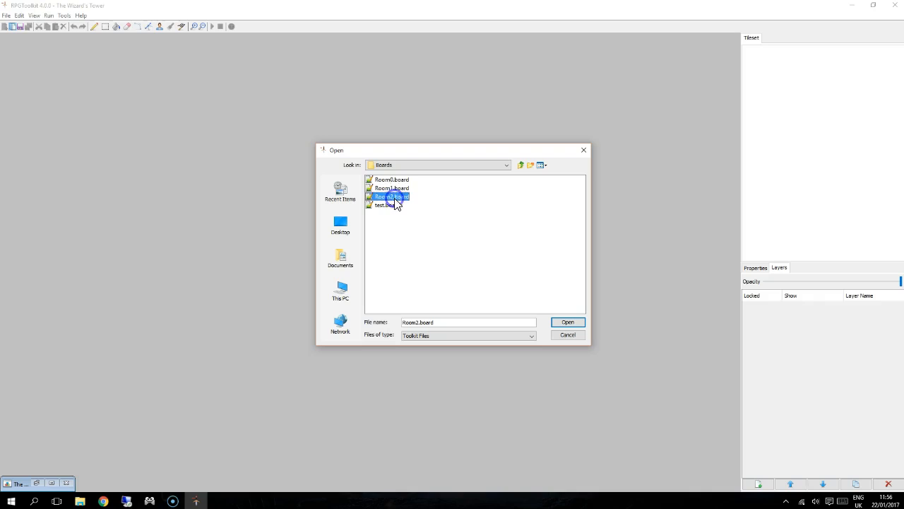
pyautogui.click(395, 180)
pyautogui.click(397, 189)
pyautogui.click(400, 196)
# - Open Room0.board and position its window near the middle of the editor workspace
pyautogui.click(399, 181)
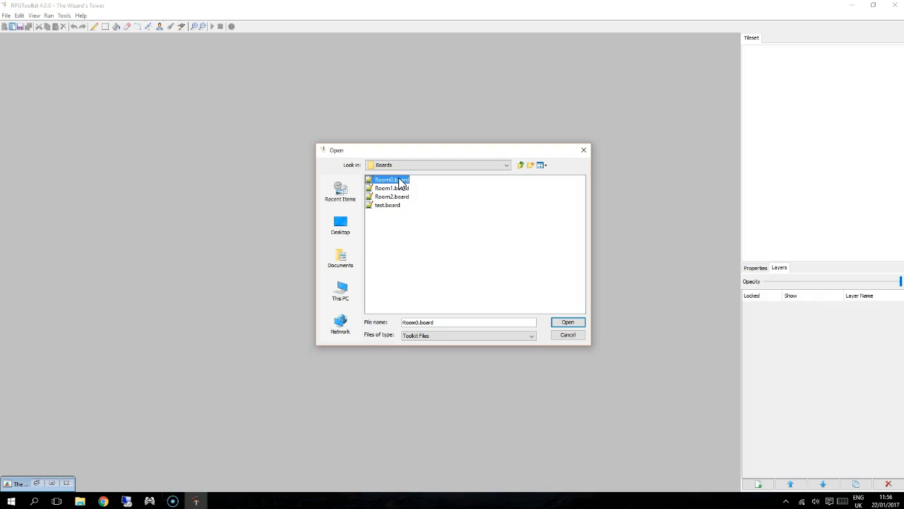
pyautogui.doubleClick(399, 182)
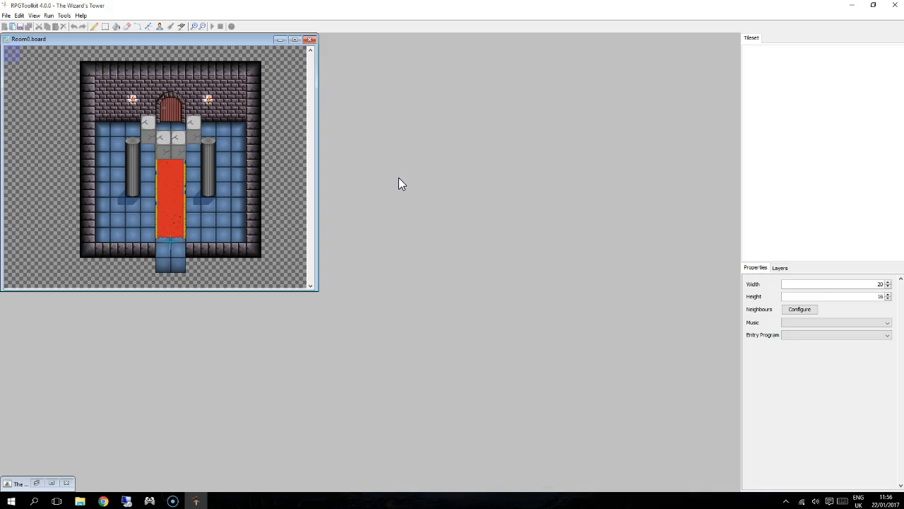
pyautogui.moveTo(157, 42); pyautogui.dragTo(390, 109)
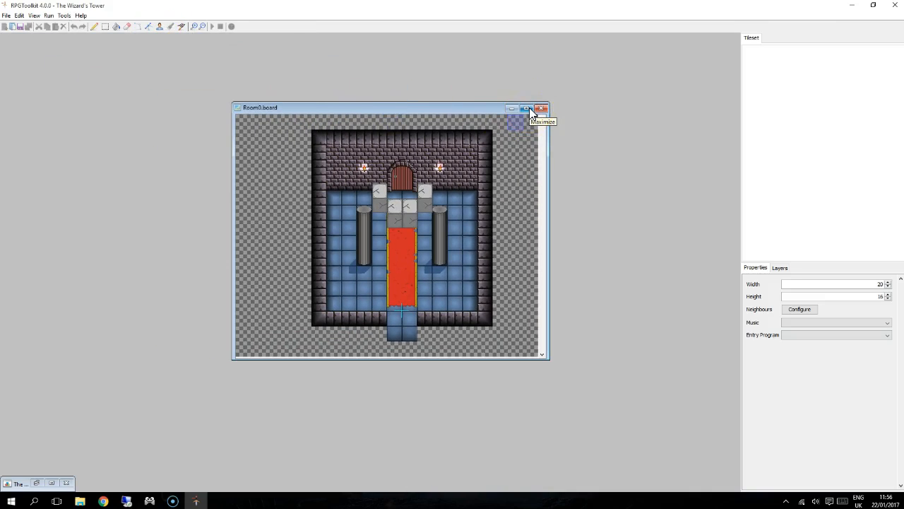
pyautogui.moveTo(351, 108); pyautogui.dragTo(402, 104)
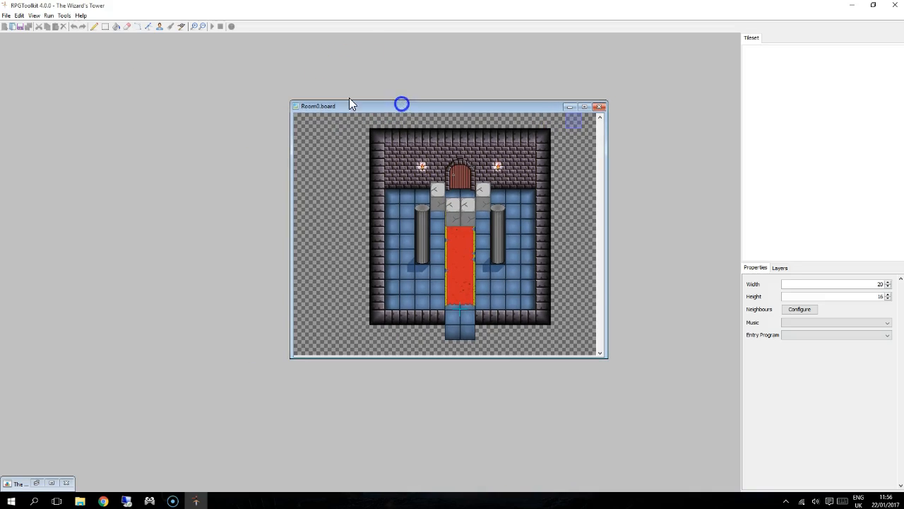
# - Move the Room0 board window aside and review its width, height and neighbour settings, leaving the neighbours unconfigured
pyautogui.moveTo(461, 107); pyautogui.dragTo(282, 97)
pyautogui.moveTo(146, 98); pyautogui.dragTo(113, 101)
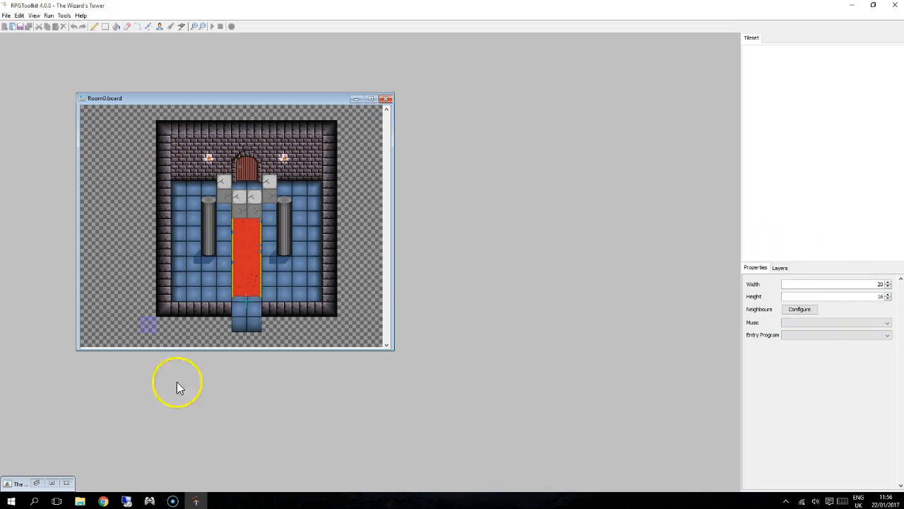
pyautogui.click(883, 284)
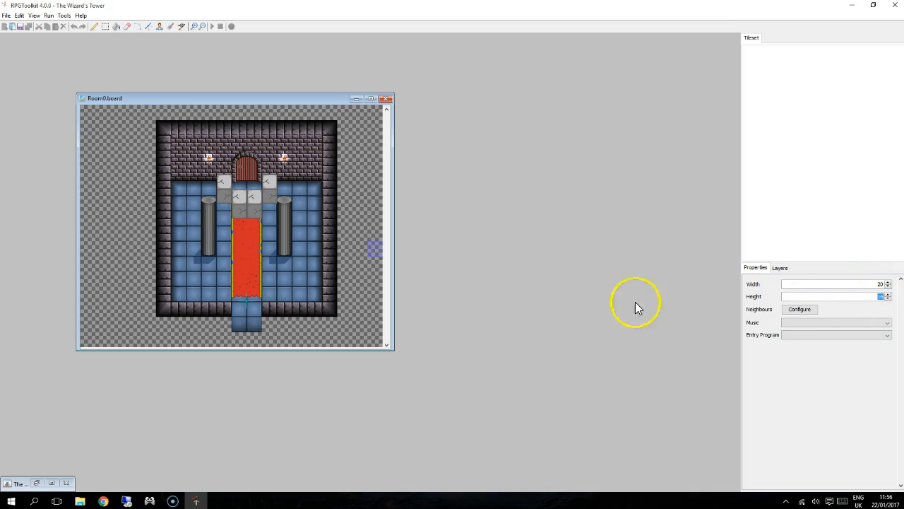
pyautogui.click(809, 313)
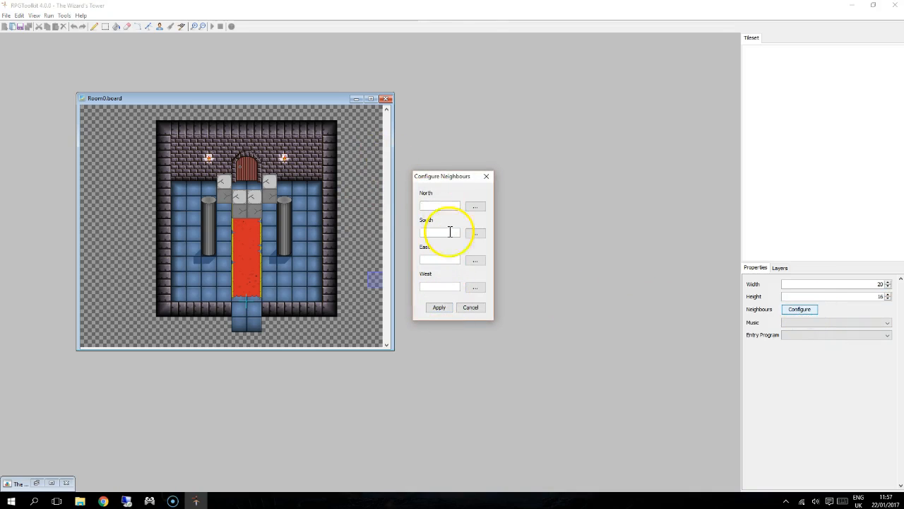
pyautogui.click(470, 307)
# - Check the available Music and Entry Program choices for the Room0 board and shift its window slightly
pyautogui.click(809, 321)
pyautogui.click(810, 321)
pyautogui.click(809, 333)
pyautogui.click(807, 334)
pyautogui.click(827, 322)
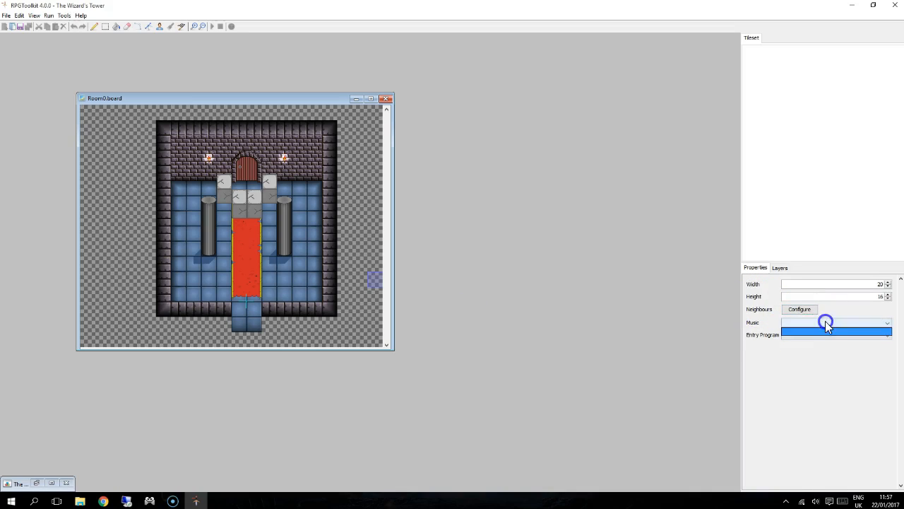
pyautogui.click(831, 336)
pyautogui.click(832, 338)
pyautogui.click(833, 340)
pyautogui.click(820, 321)
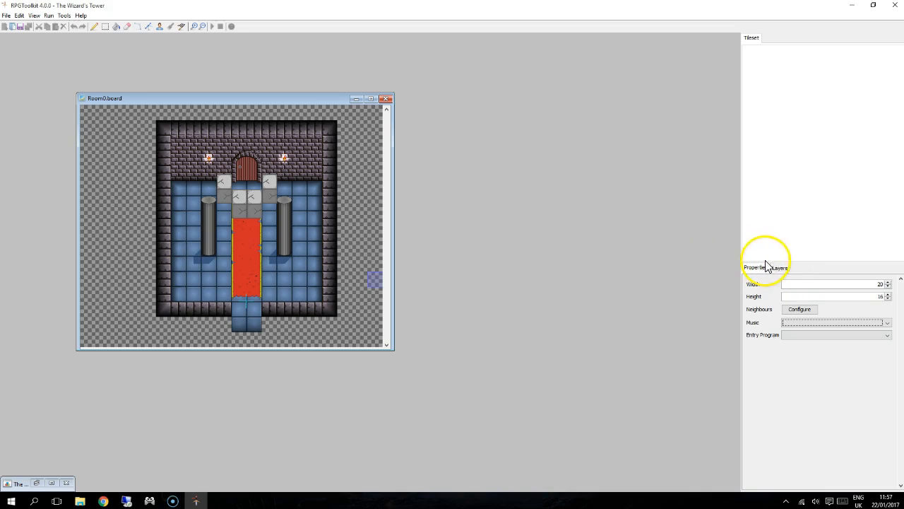
pyautogui.moveTo(298, 105); pyautogui.dragTo(351, 102)
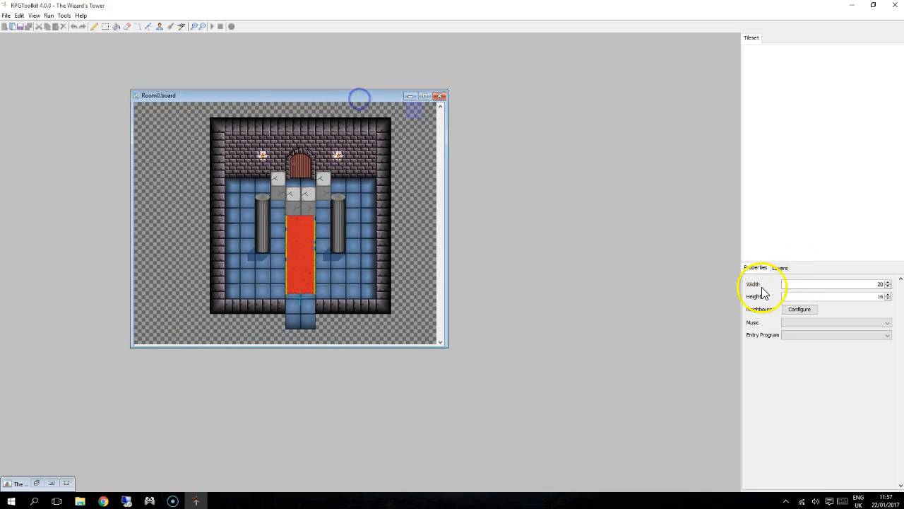
# - Hide and show again the Base layer and the Pillars layer of the Room0 board, one after the other
pyautogui.click(777, 269)
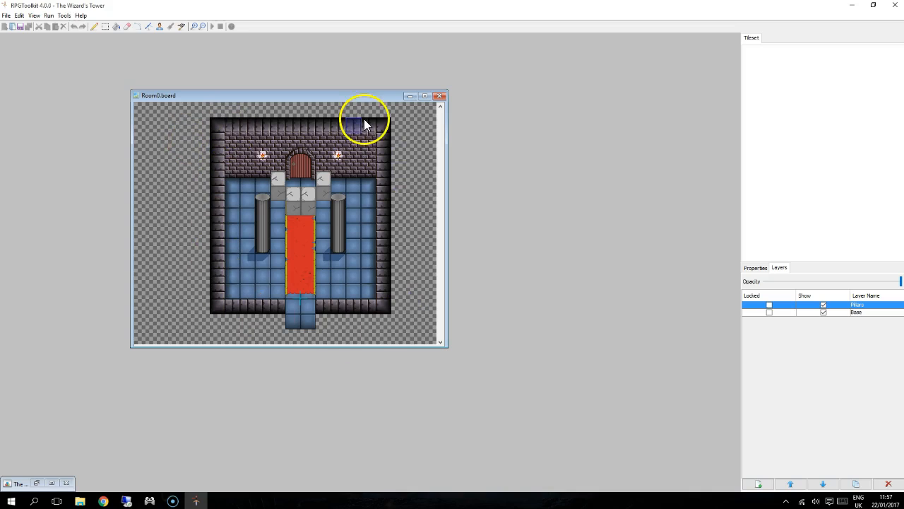
pyautogui.click(823, 313)
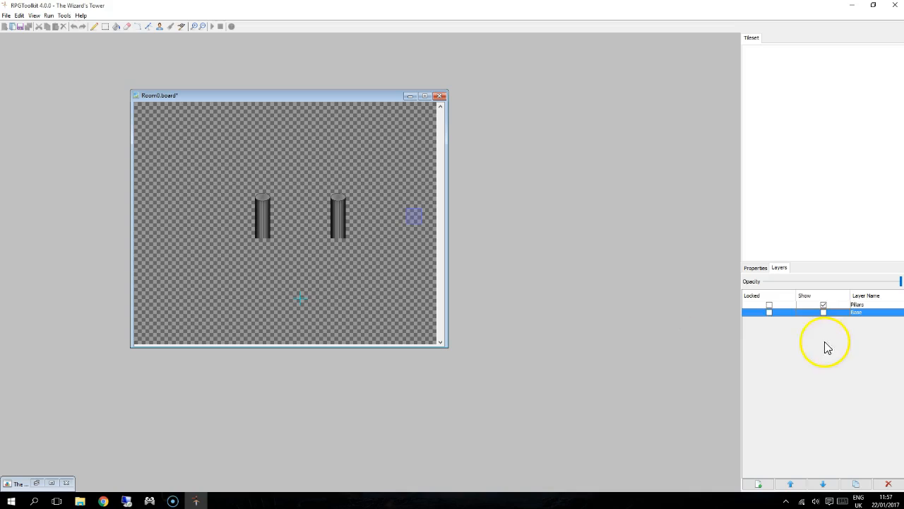
pyautogui.click(823, 313)
pyautogui.click(824, 304)
pyautogui.click(824, 305)
# - Raise the Base layer above the Pillars layer and move it back below
pyautogui.click(875, 311)
pyautogui.click(797, 484)
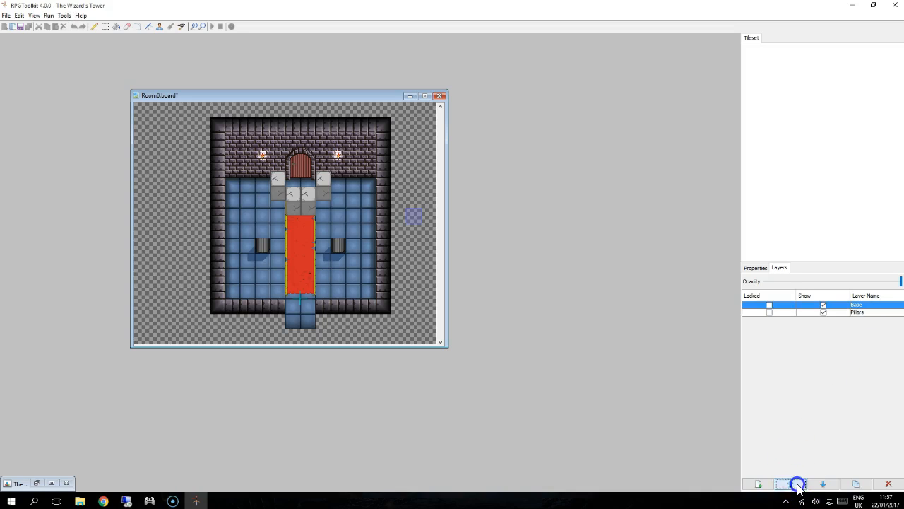
pyautogui.click(824, 485)
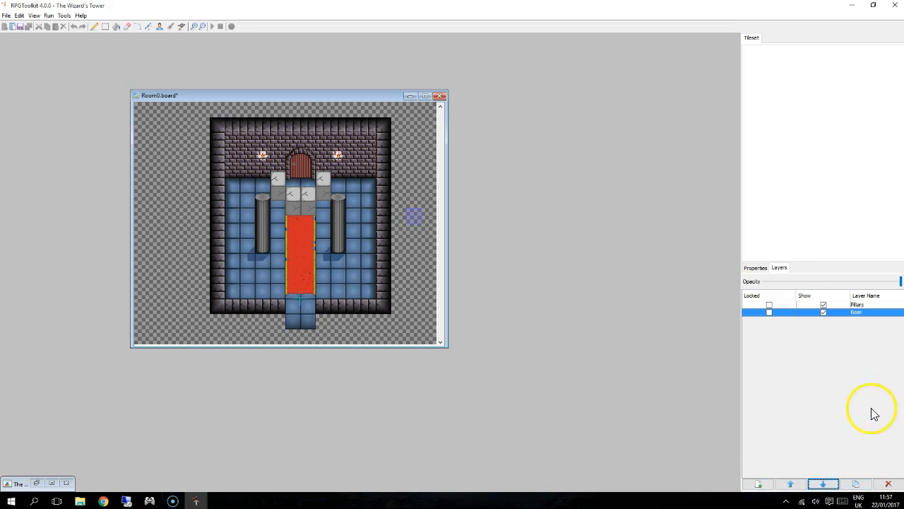
# - Reposition the Room0 board window and try a slightly lower opacity on the Base layer, returning it to full opacity
pyautogui.moveTo(272, 99); pyautogui.dragTo(147, 83)
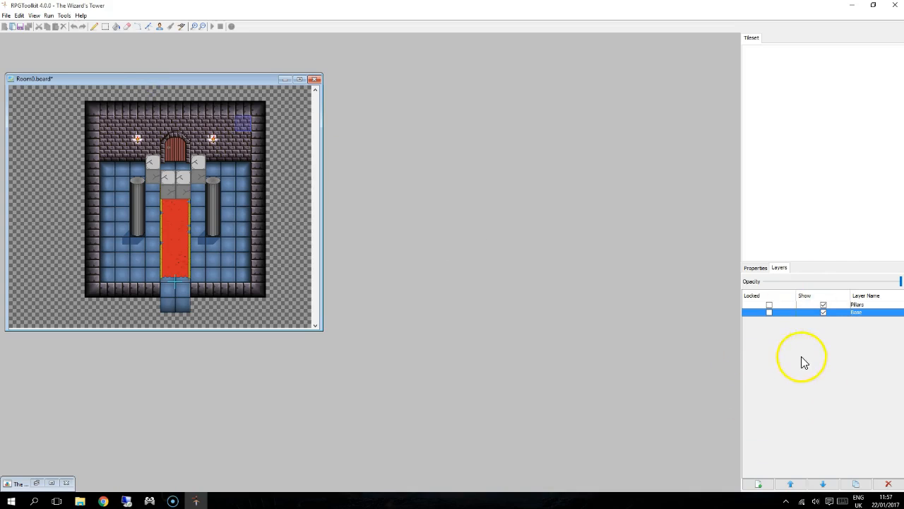
pyautogui.moveTo(228, 81); pyautogui.dragTo(271, 78)
pyautogui.moveTo(896, 280)
pyautogui.mouseDown()
pyautogui.moveTo(795, 288)
pyautogui.moveTo(749, 280)
pyautogui.moveTo(890, 283)
pyautogui.mouseUp()
pyautogui.click(900, 280)
pyautogui.moveTo(889, 283); pyautogui.dragTo(901, 282)
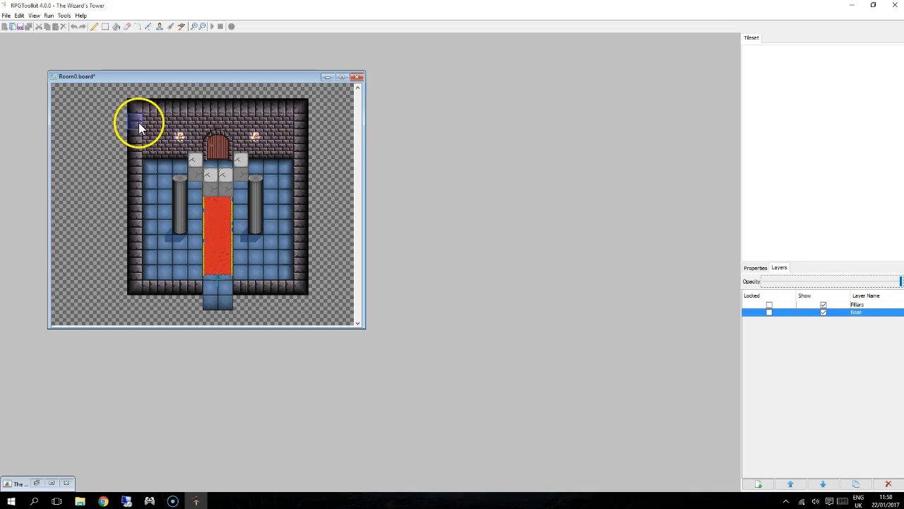
# - Maximise the Room0 board window and zoom in to examine its tiles from the doorway down to the start position marker
pyautogui.moveTo(111, 75); pyautogui.dragTo(100, 90)
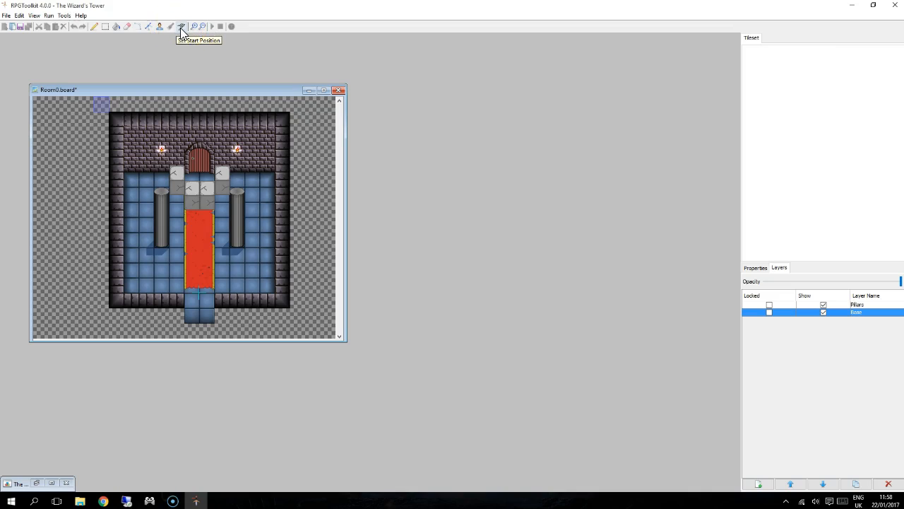
pyautogui.moveTo(137, 87); pyautogui.dragTo(174, 75)
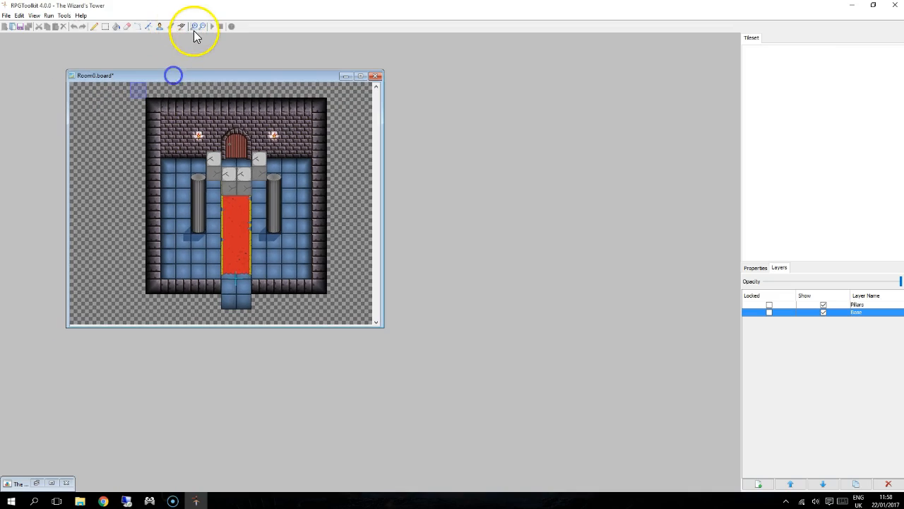
pyautogui.click(361, 77)
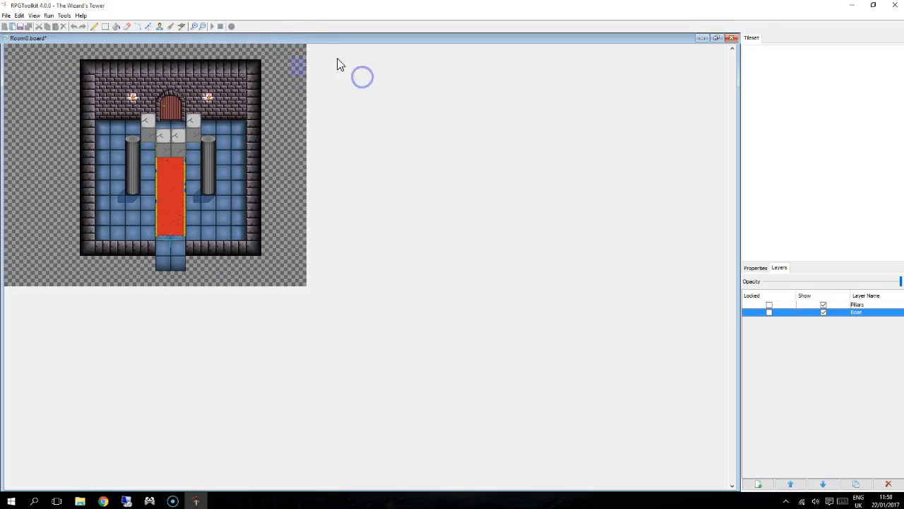
pyautogui.click(194, 26)
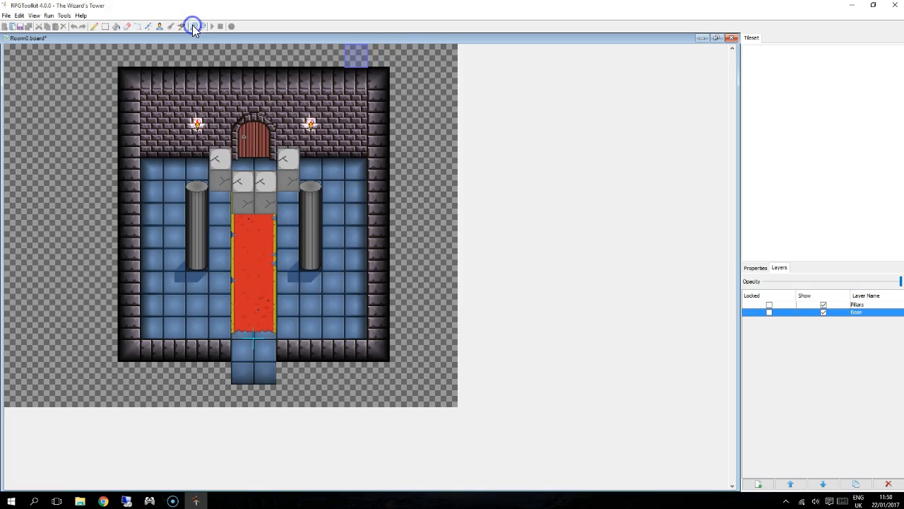
pyautogui.click(195, 27)
pyautogui.click(194, 27)
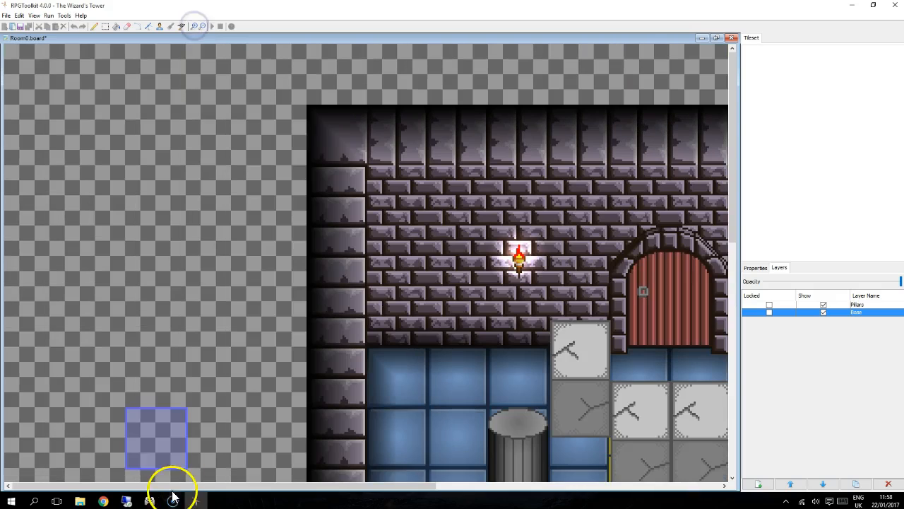
pyautogui.moveTo(39, 483); pyautogui.dragTo(261, 487)
pyautogui.moveTo(731, 116); pyautogui.dragTo(748, 332)
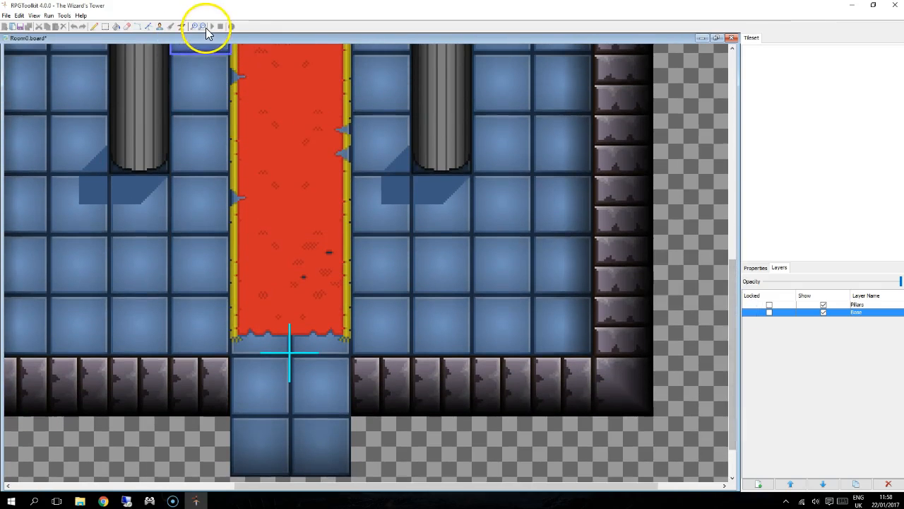
# - Zoom the Room0 board back out to its original scale, restore its window size and place it in the workspace's upper-left corner
pyautogui.click(205, 27)
pyautogui.click(204, 27)
pyautogui.click(205, 27)
pyautogui.click(205, 27)
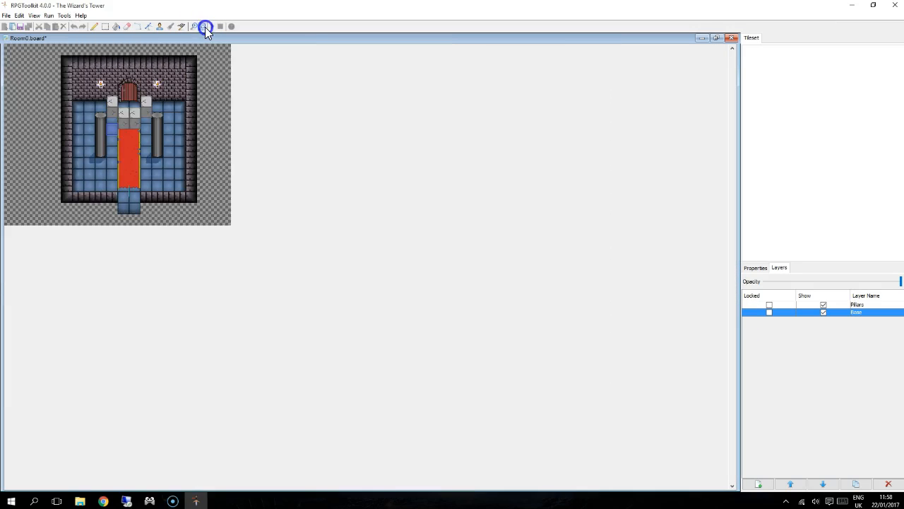
pyautogui.click(192, 27)
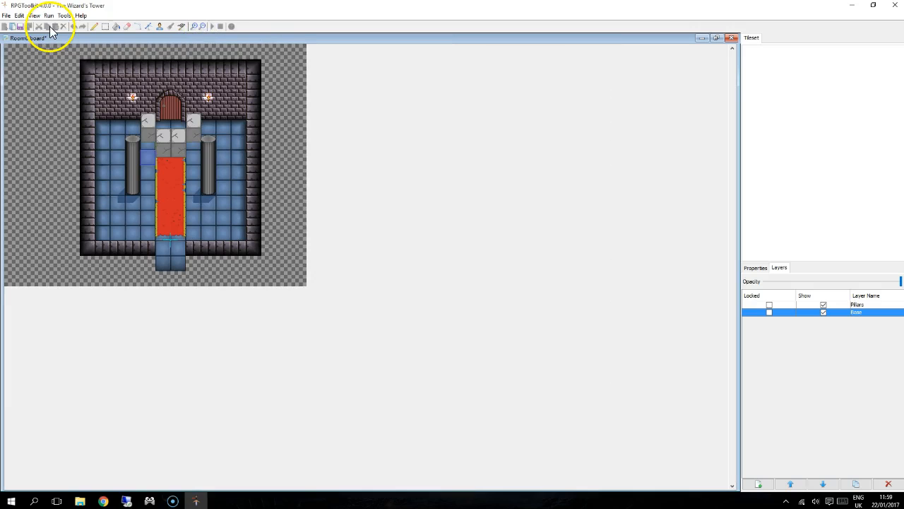
pyautogui.doubleClick(512, 41)
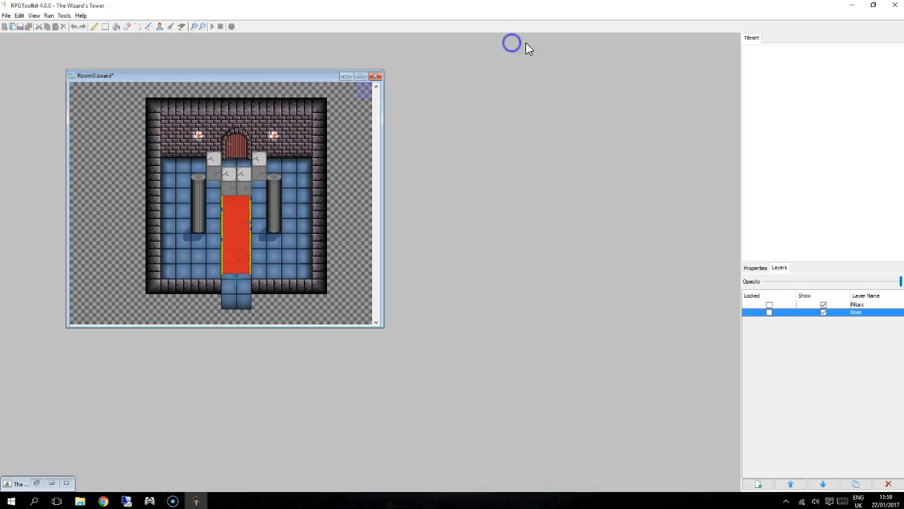
pyautogui.moveTo(238, 74); pyautogui.dragTo(169, 45)
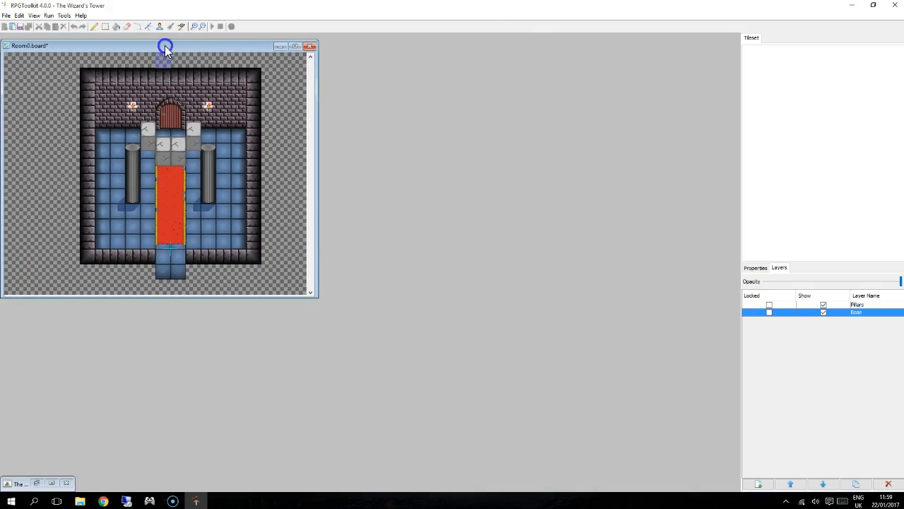
# - Create a new board with width 20 and height 16, matching Room0, and place its window beside the Room0 board
pyautogui.click(755, 268)
pyautogui.click(6, 15)
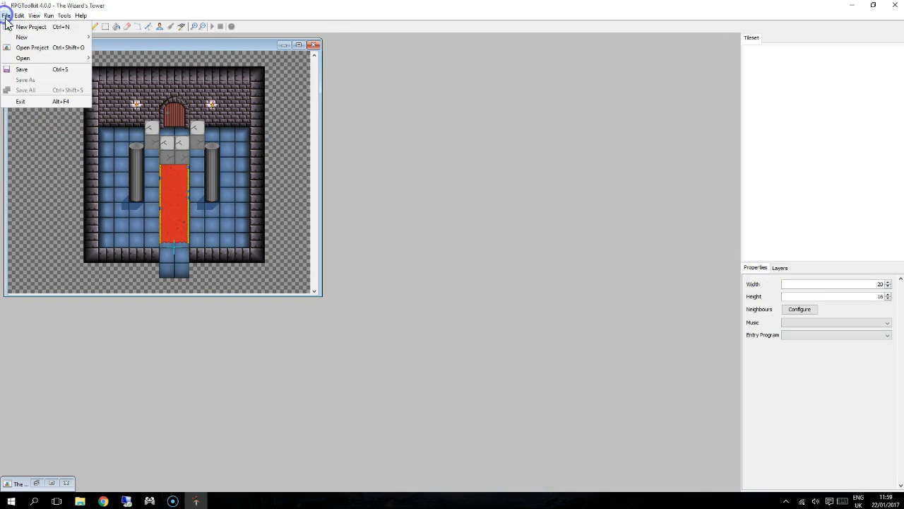
pyautogui.moveTo(17, 37)
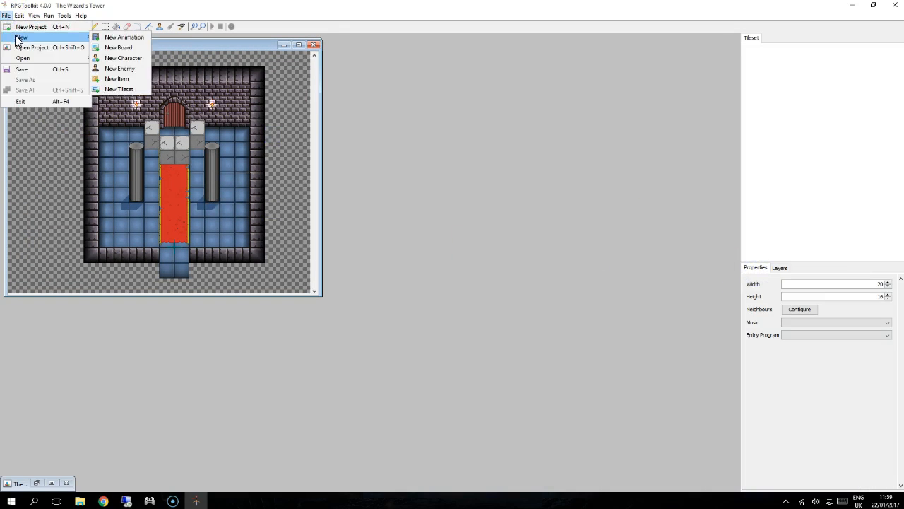
pyautogui.click(117, 48)
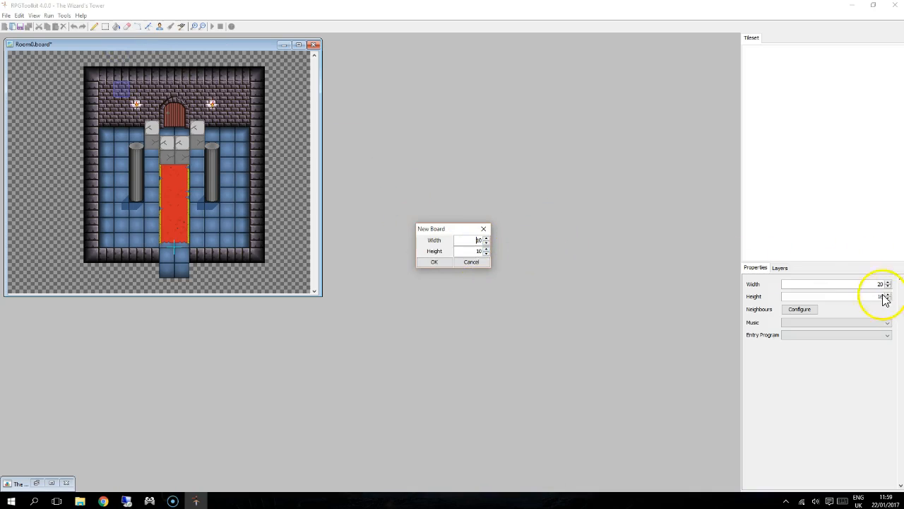
pyautogui.write('20')
pyautogui.click(475, 246)
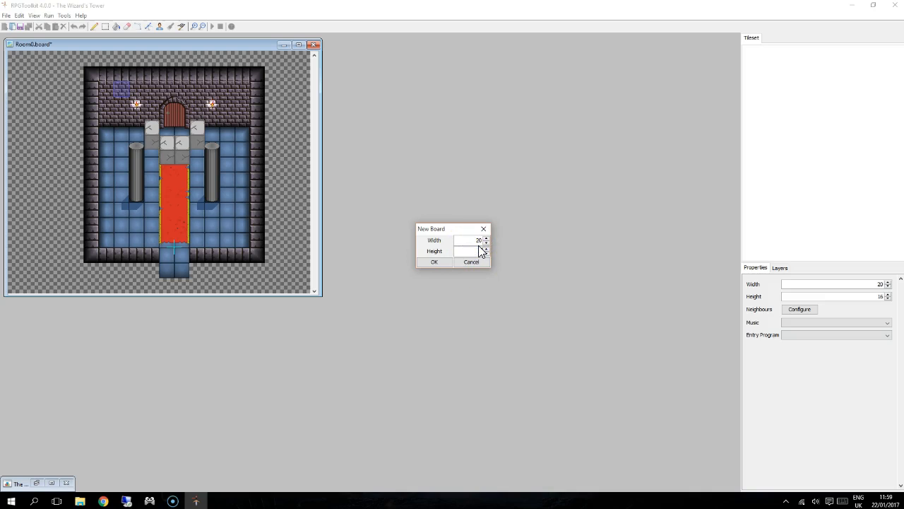
pyautogui.click(445, 260)
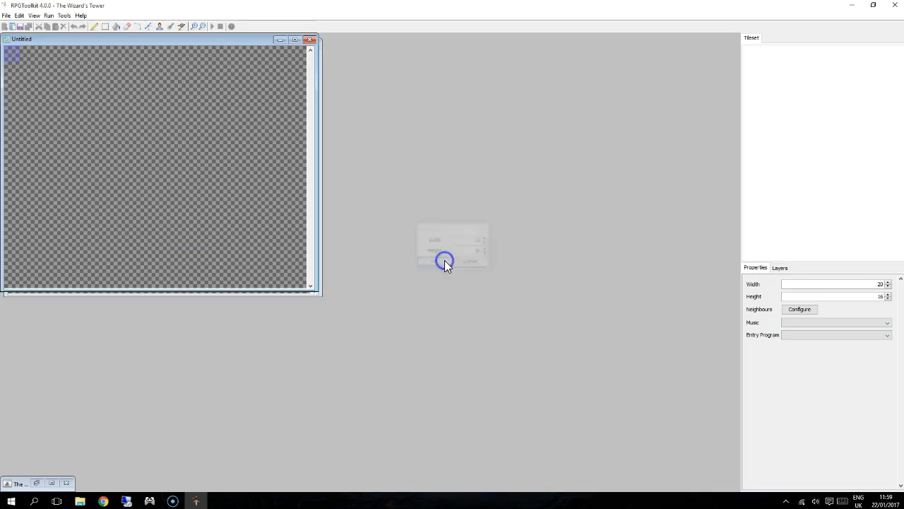
pyautogui.moveTo(166, 40); pyautogui.dragTo(493, 47)
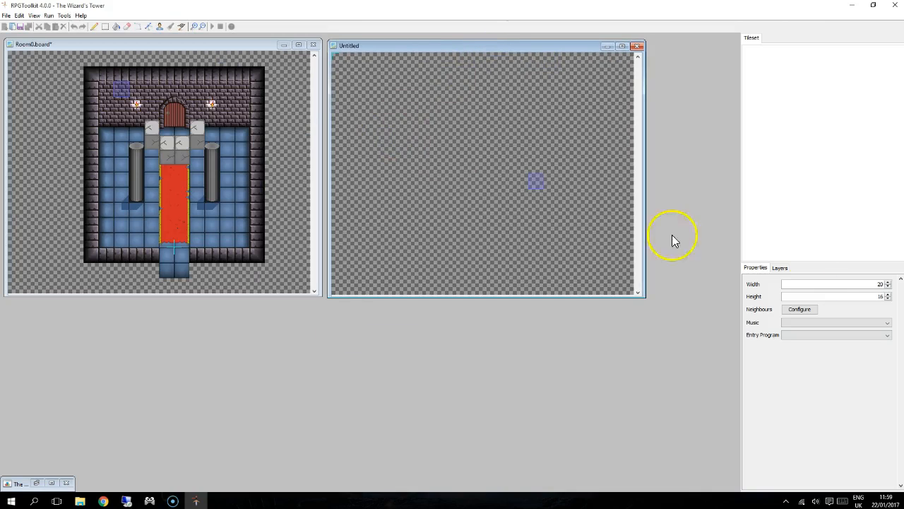
# - Compare the layer list of the new board with that of the Room0 board
pyautogui.click(780, 269)
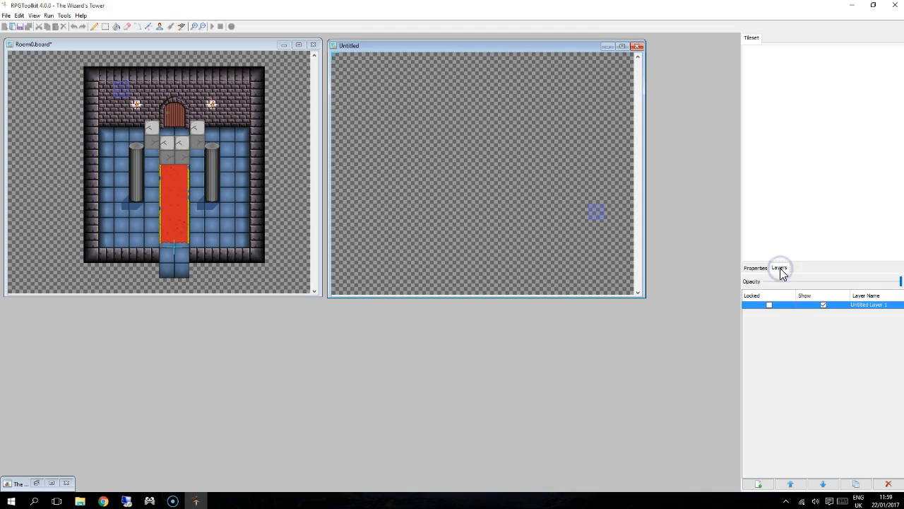
pyautogui.click(234, 51)
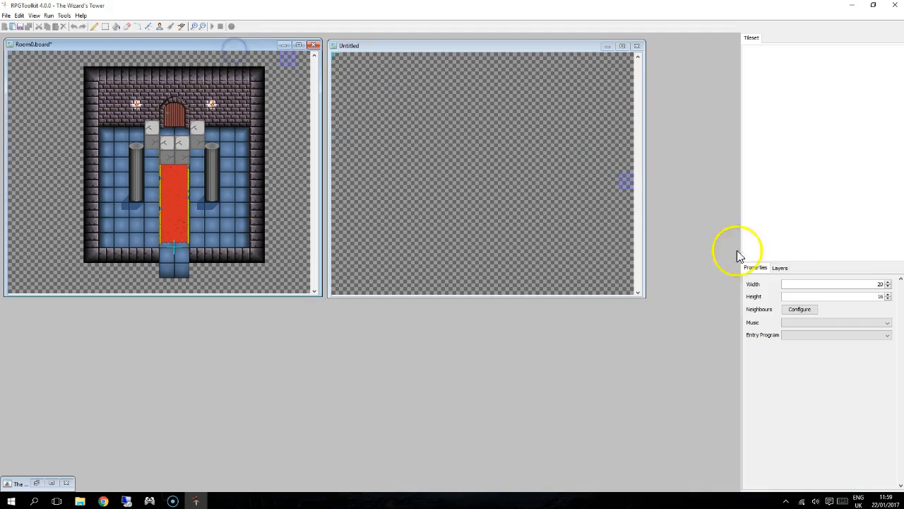
pyautogui.click(780, 268)
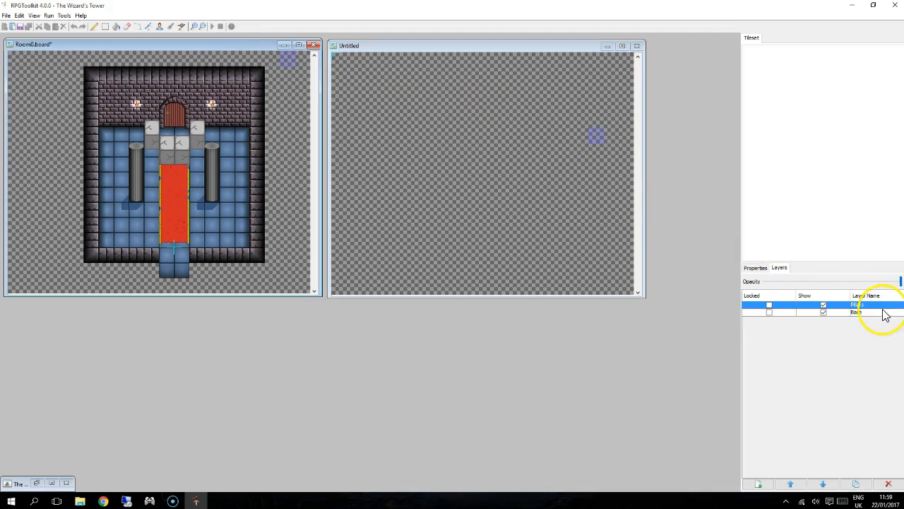
pyautogui.click(756, 267)
# - Add a second layer to the new untitled board and make its original bottom layer the active one
pyautogui.click(509, 45)
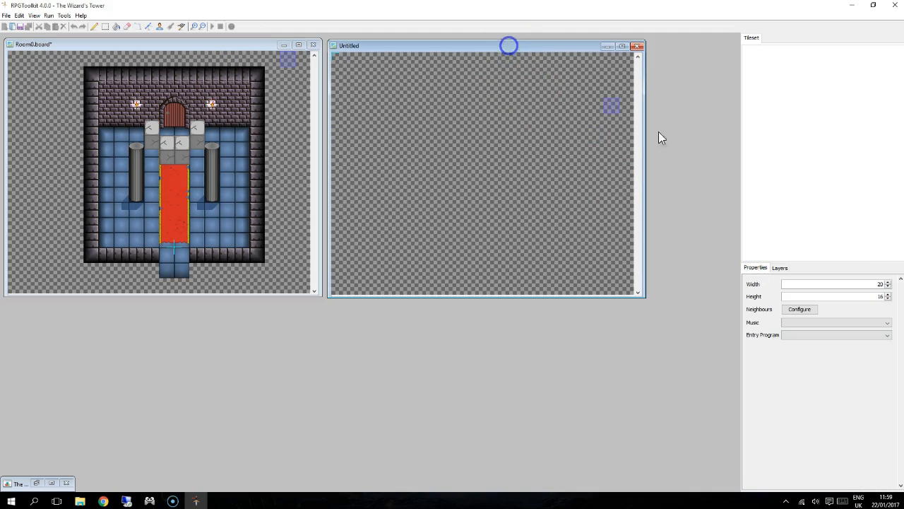
pyautogui.click(778, 267)
pyautogui.click(758, 483)
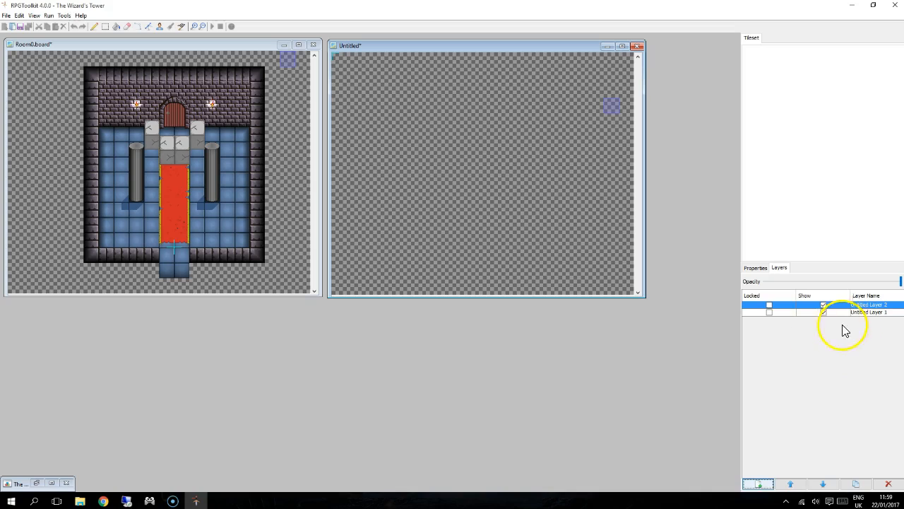
pyautogui.click(868, 312)
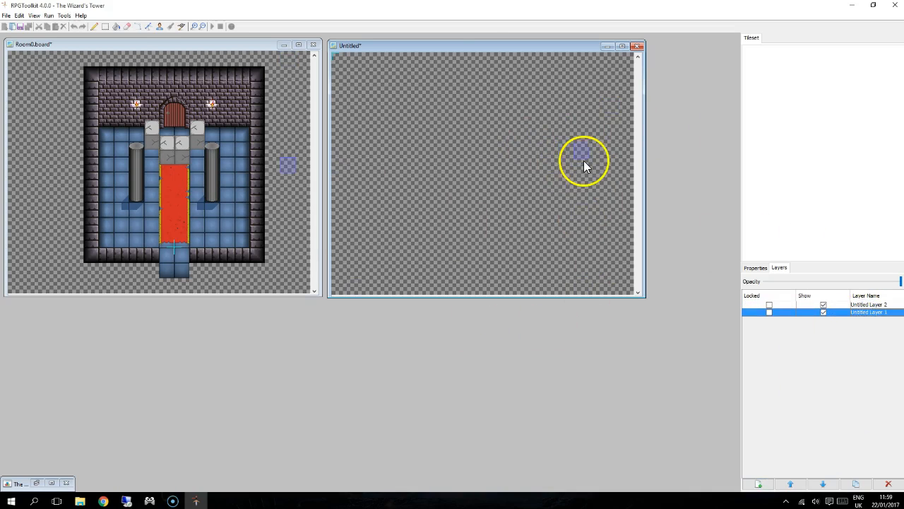
pyautogui.moveTo(471, 46); pyautogui.dragTo(469, 46)
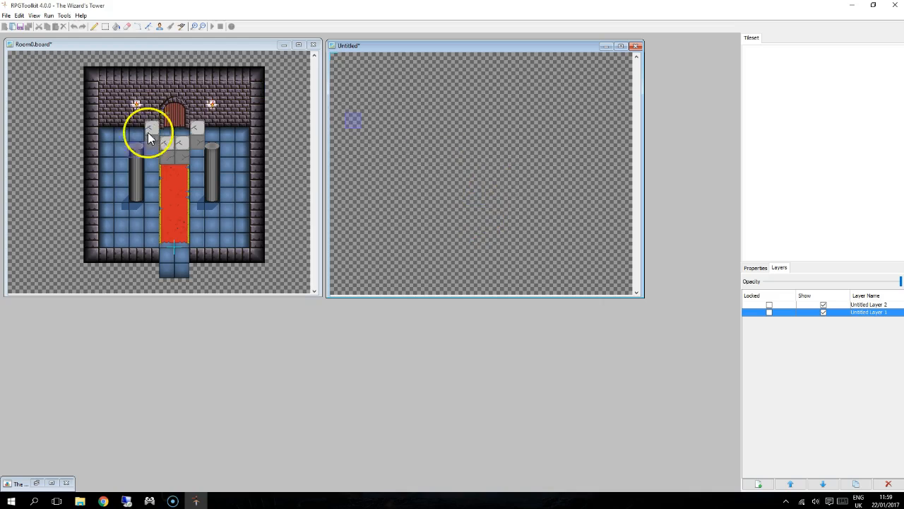
# - Open tileset1.tileset from the project's TileSets folder
pyautogui.click(12, 27)
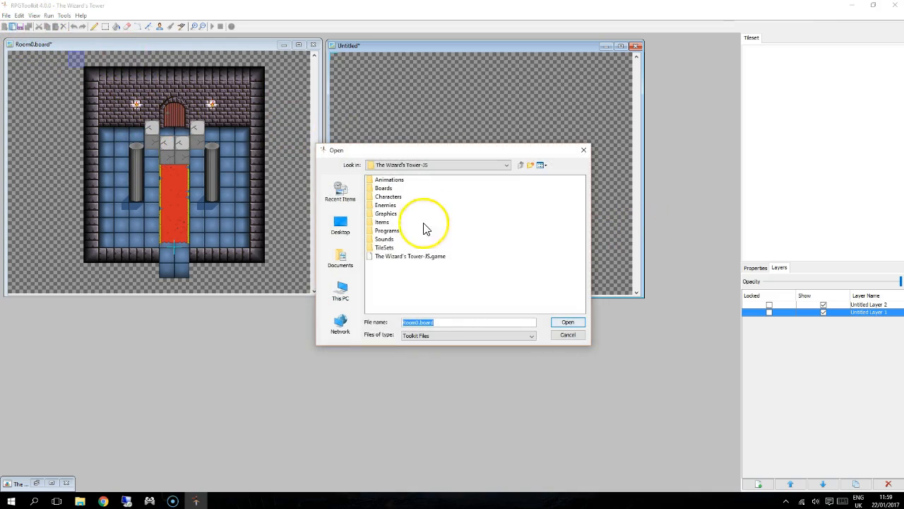
pyautogui.doubleClick(385, 249)
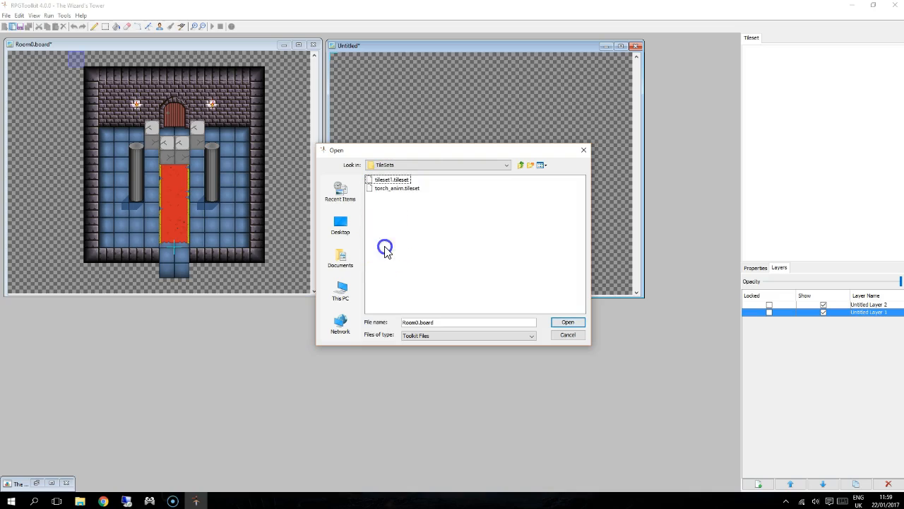
pyautogui.click(398, 181)
pyautogui.click(401, 180)
pyautogui.doubleClick(382, 181)
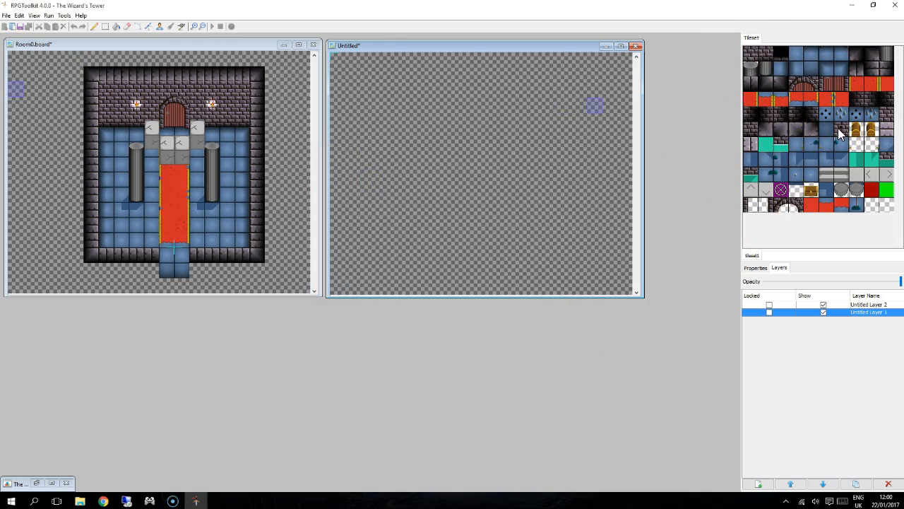
pyautogui.click(204, 32)
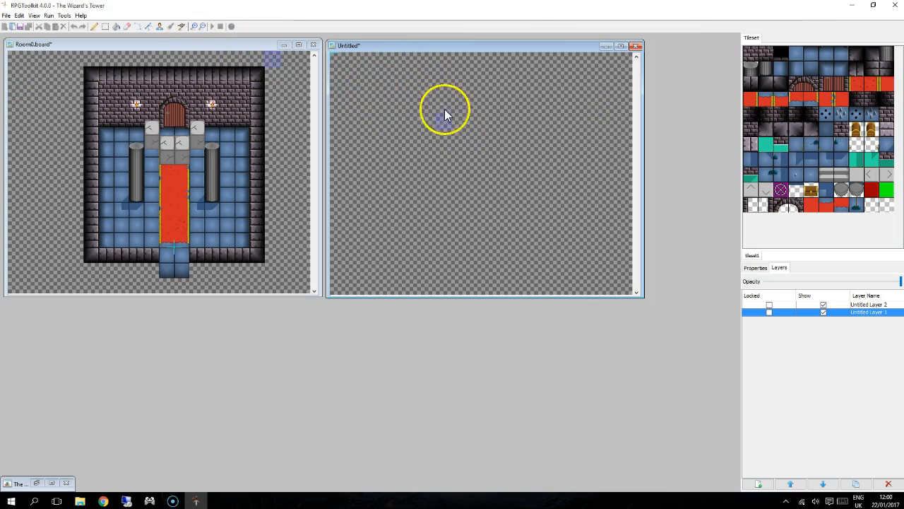
pyautogui.click(504, 225)
pyautogui.click(559, 198)
pyautogui.click(399, 130)
pyautogui.click(470, 214)
pyautogui.click(551, 196)
pyautogui.click(132, 49)
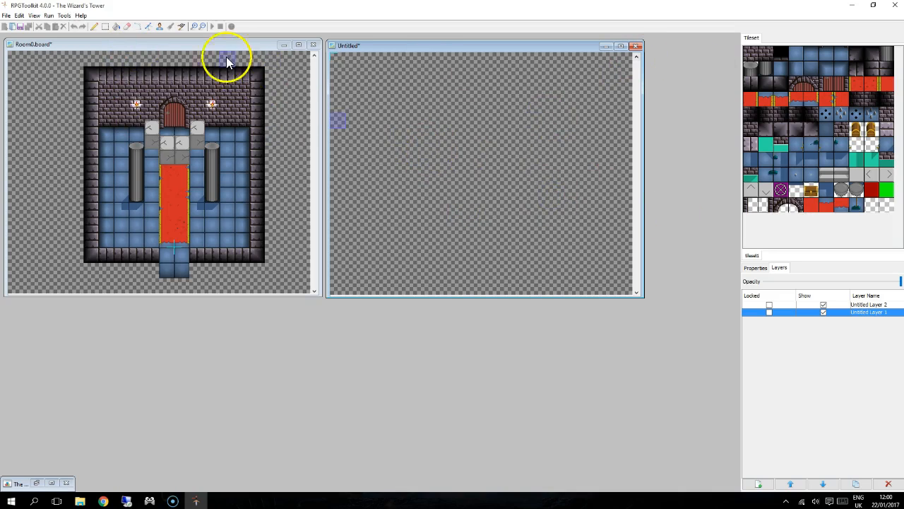
# - Activate the pencil tool and show both the grid and the tile coordinates on the boards
pyautogui.click(92, 30)
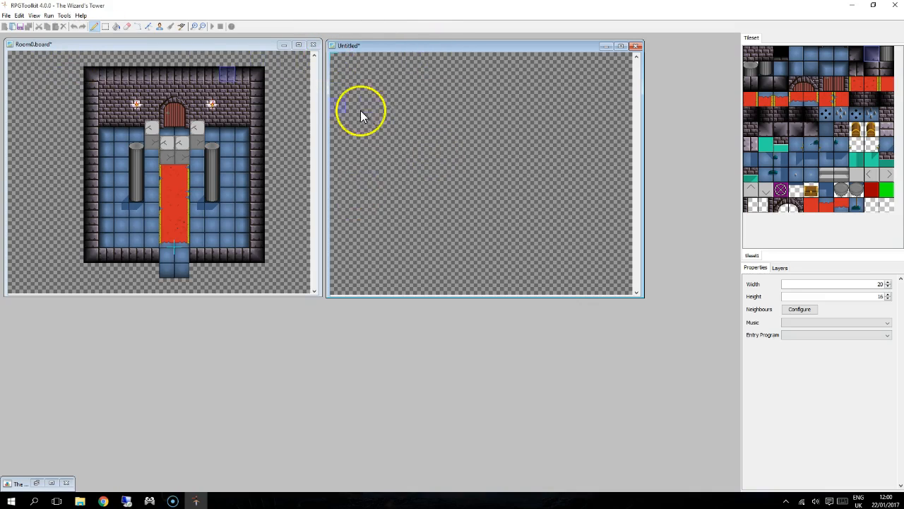
pyautogui.click(34, 15)
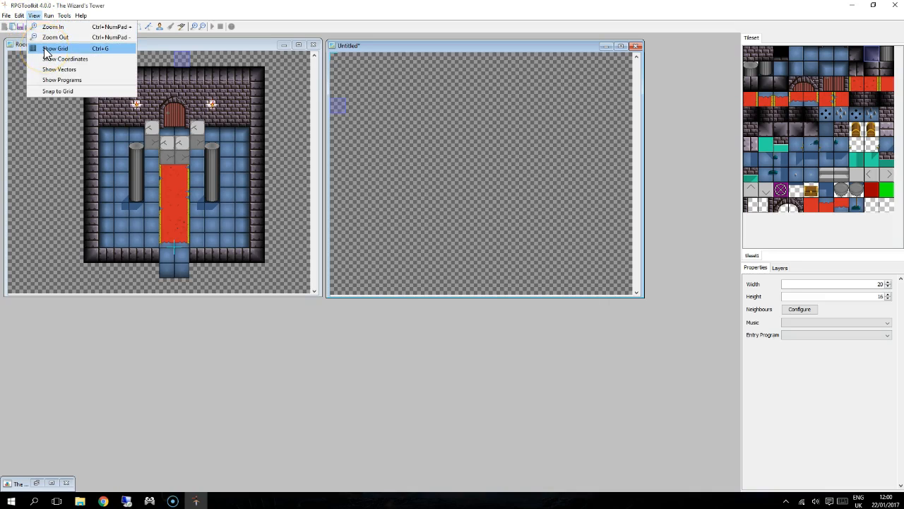
pyautogui.click(47, 50)
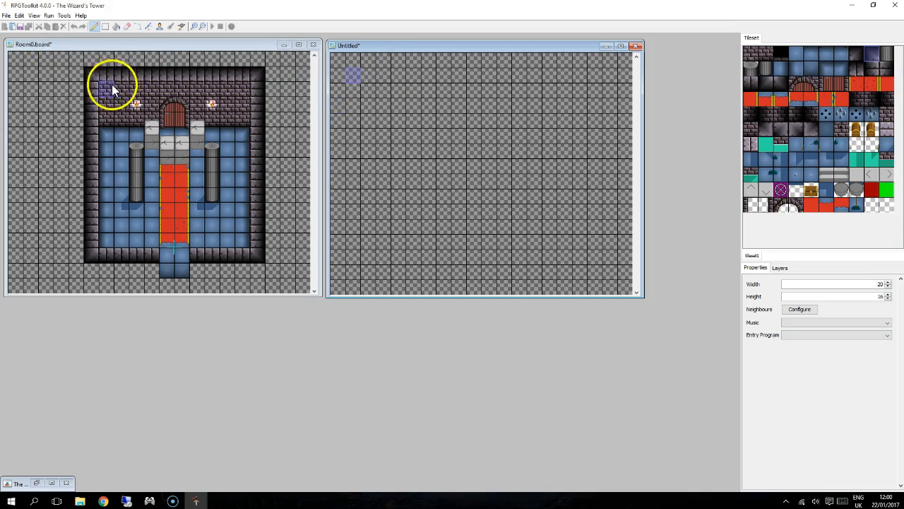
pyautogui.click(34, 15)
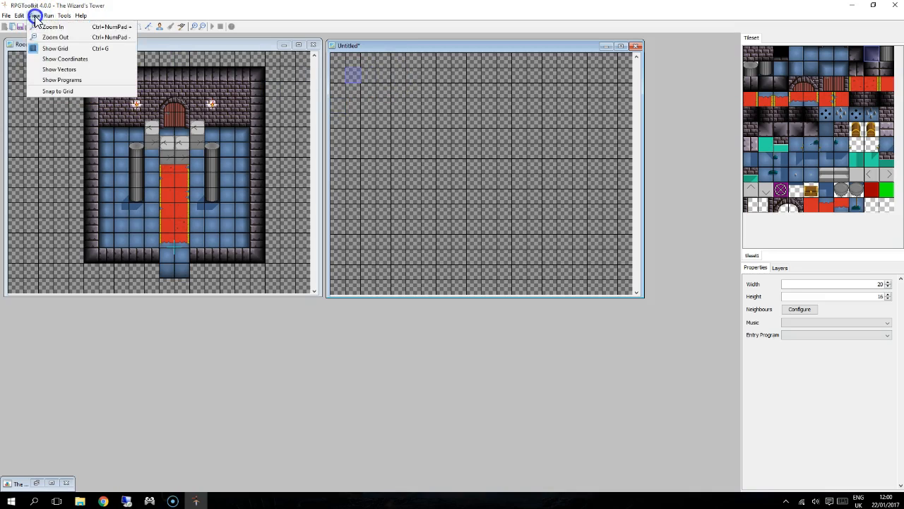
pyautogui.click(55, 58)
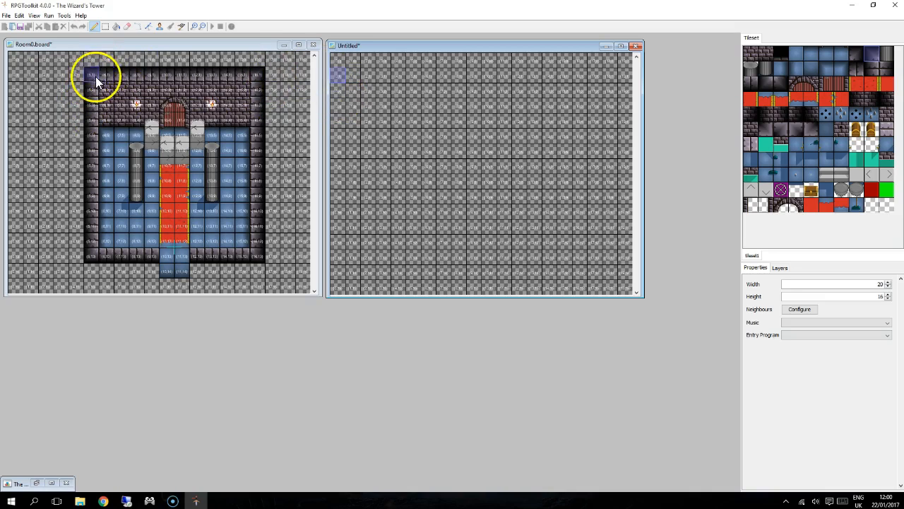
# - Draw the upper wall of the untitled board from (5,1) to (16,1), with corner tiles at both ends and edge tiles between
pyautogui.click(414, 76)
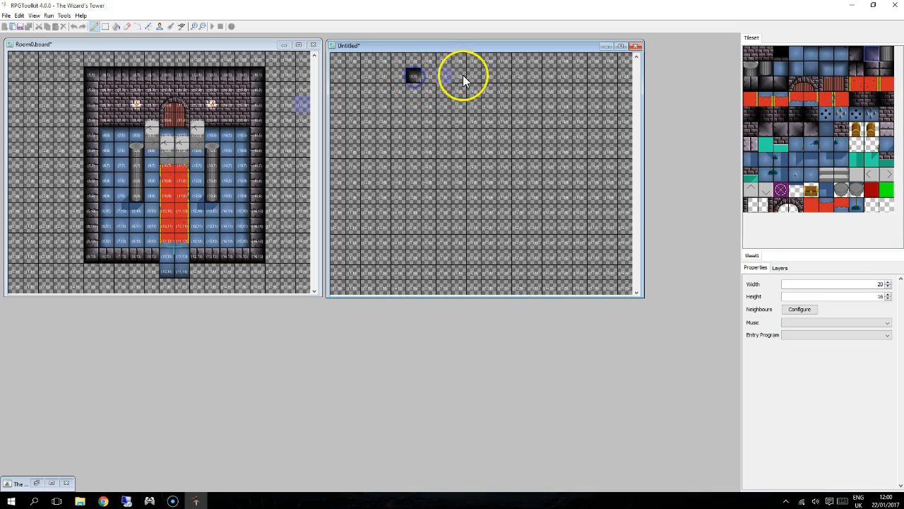
pyautogui.click(859, 54)
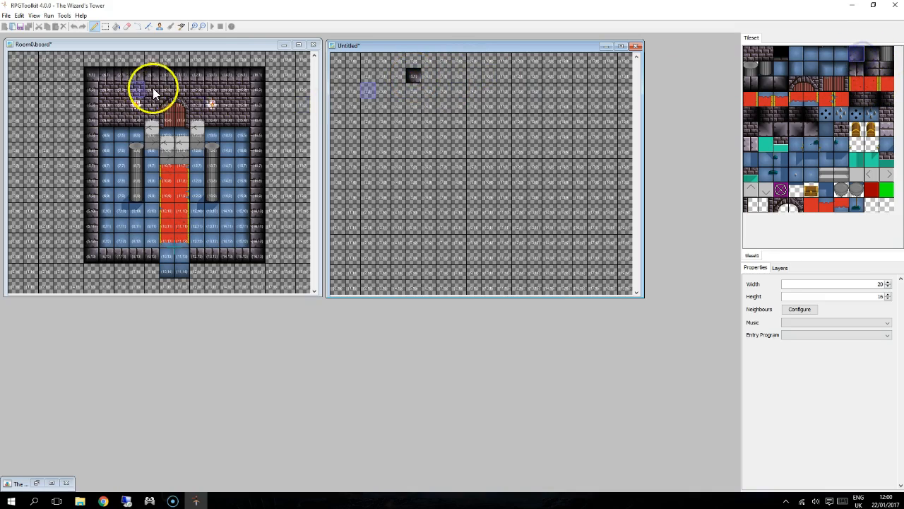
pyautogui.click(579, 78)
pyautogui.click(857, 73)
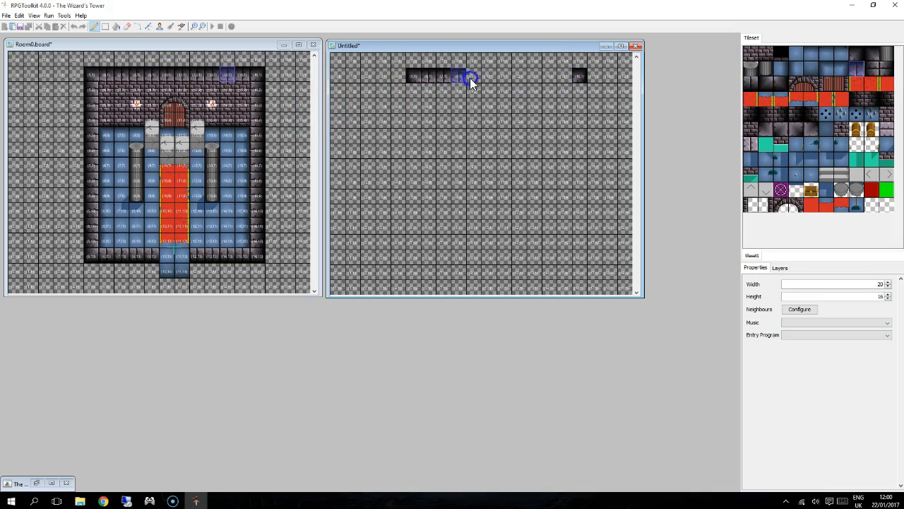
pyautogui.click(563, 76)
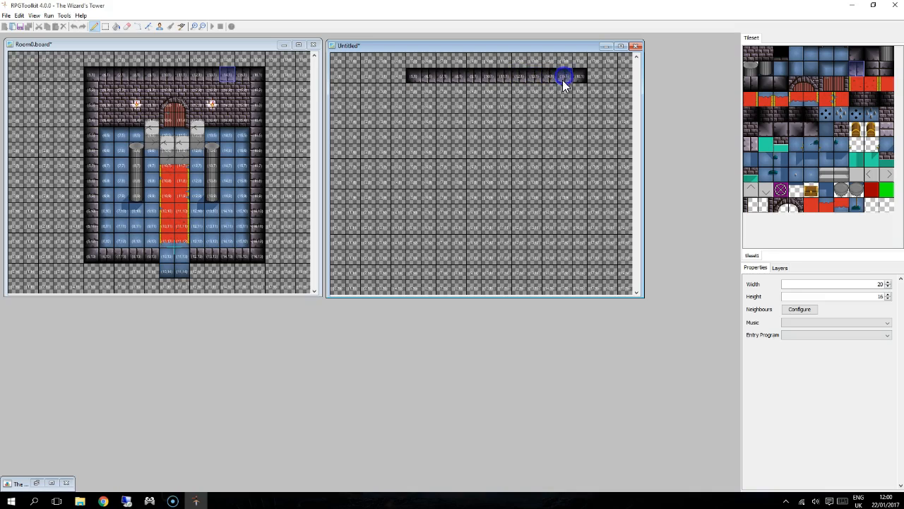
# - Draw the side walls down columns 5 and 16 from row 2 to row 12 with the vertical wall tile
pyautogui.click(870, 71)
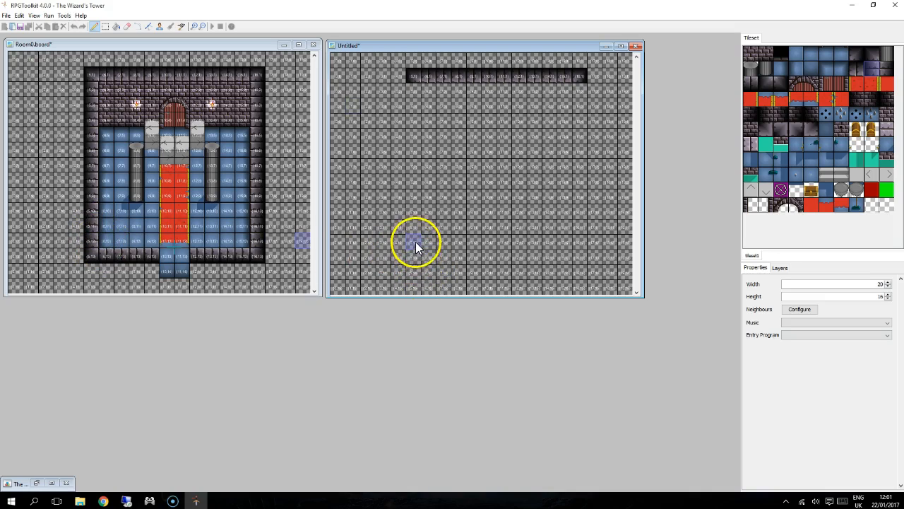
pyautogui.moveTo(419, 210); pyautogui.dragTo(415, 154)
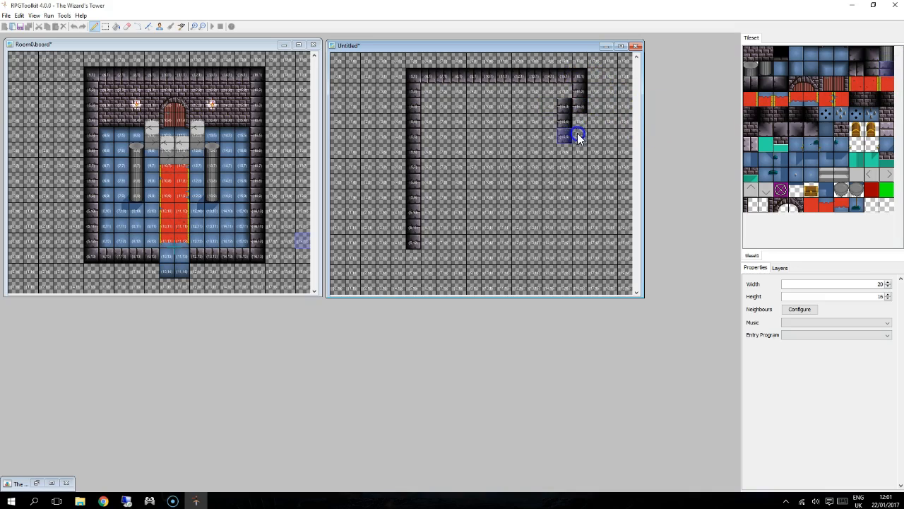
pyautogui.moveTo(584, 197); pyautogui.dragTo(584, 244)
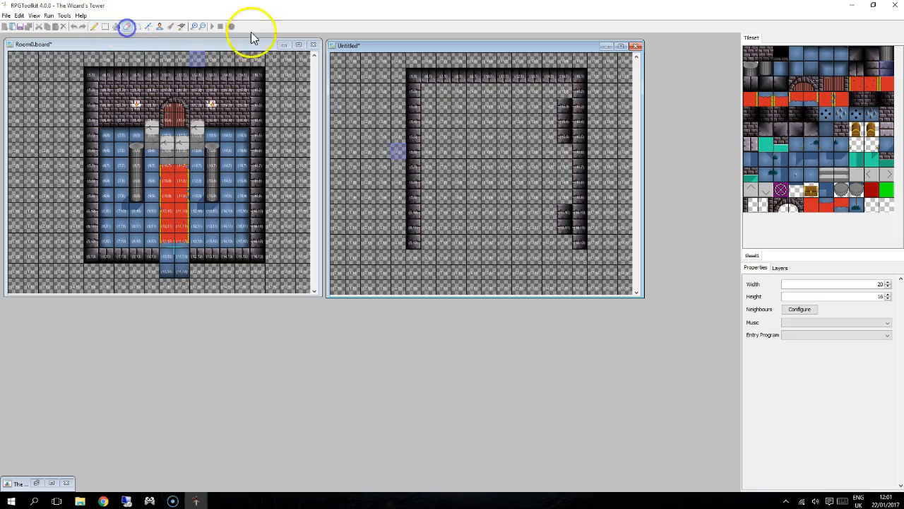
# - Erase the stray wall tiles in column 15 beside the right-hand wall
pyautogui.click(562, 108)
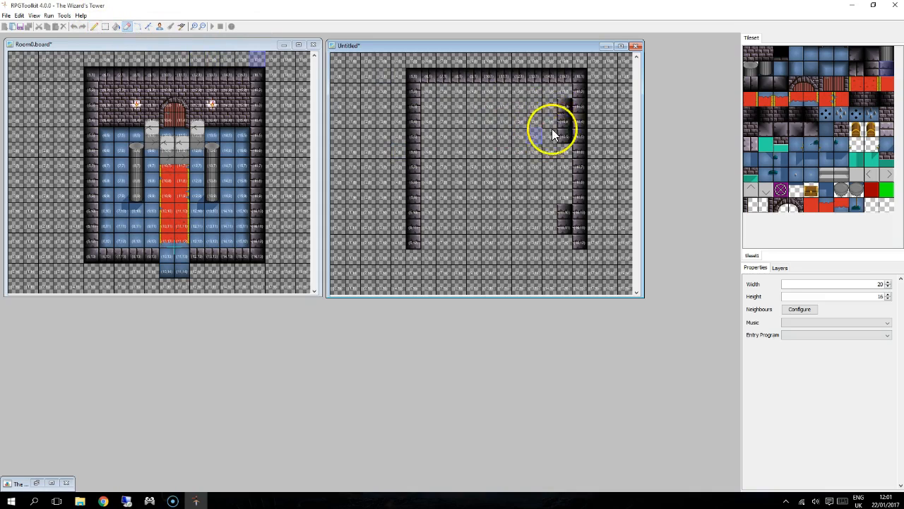
pyautogui.click(127, 27)
pyautogui.click(566, 218)
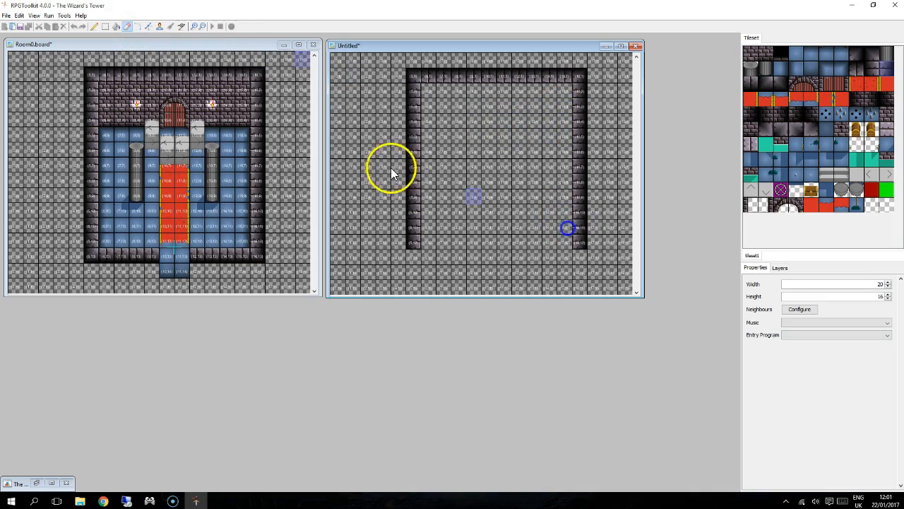
# - Activate the selection tool and try rectangular selections over several areas inside the room
pyautogui.click(105, 27)
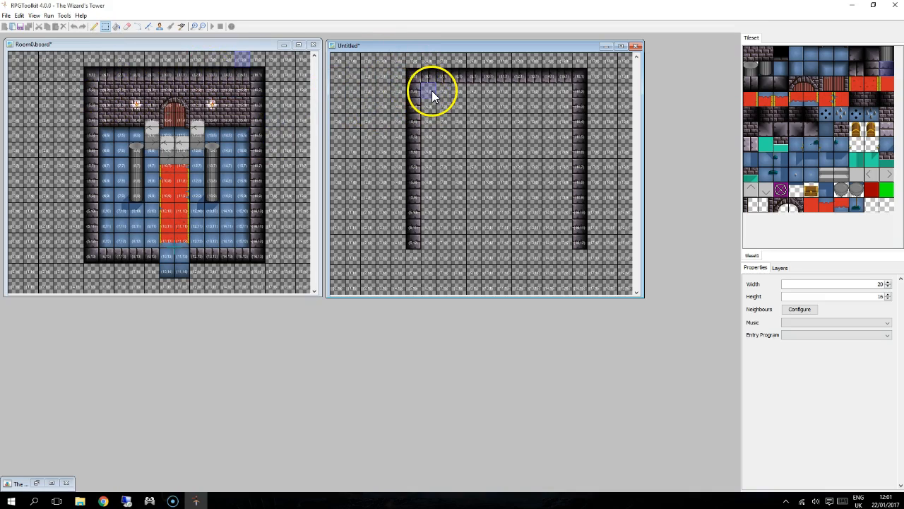
pyautogui.moveTo(469, 117); pyautogui.dragTo(527, 124)
pyautogui.moveTo(551, 226); pyautogui.dragTo(464, 174)
pyautogui.moveTo(400, 92); pyautogui.dragTo(455, 197)
pyautogui.moveTo(520, 196); pyautogui.dragTo(582, 234)
pyautogui.moveTo(581, 167); pyautogui.dragTo(534, 125)
# - Select the area from (6,2) to (15,4) between the side walls and fill it with the brick wall tile
pyautogui.moveTo(430, 92); pyautogui.dragTo(436, 97)
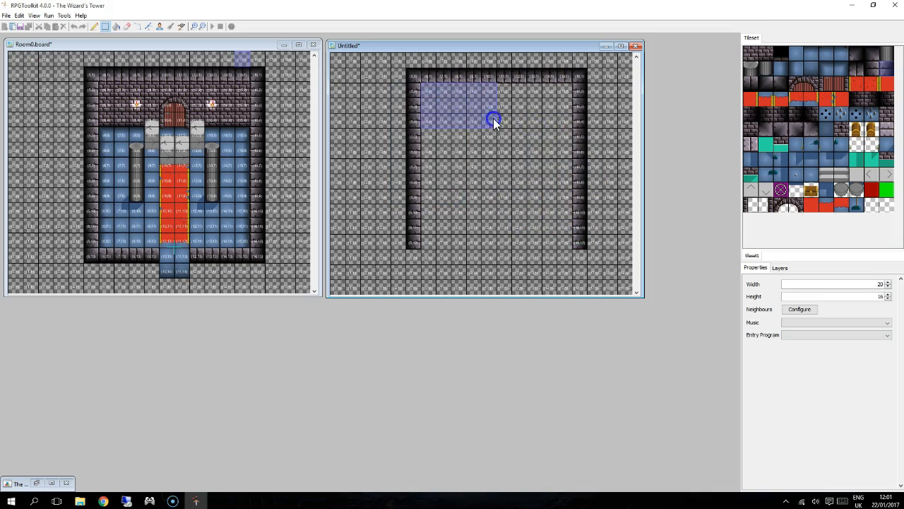
pyautogui.moveTo(558, 126); pyautogui.dragTo(566, 123)
pyautogui.click(753, 55)
pyautogui.click(116, 26)
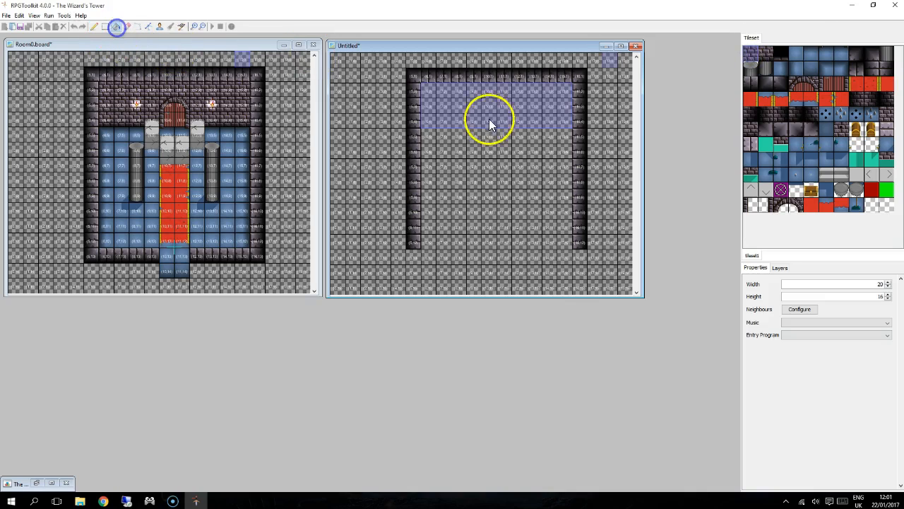
pyautogui.click(450, 93)
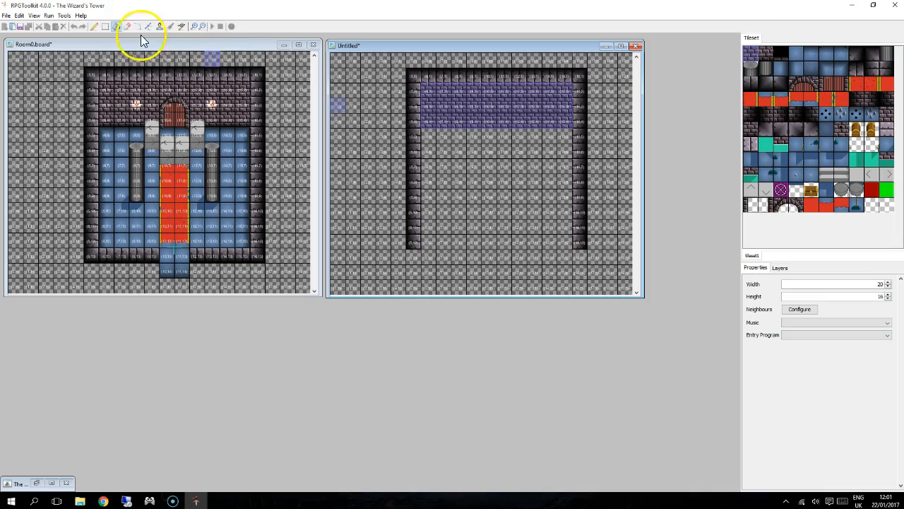
# - Clear the area selection and erase the stray brick tile drawn just below the brick wall
pyautogui.click(94, 26)
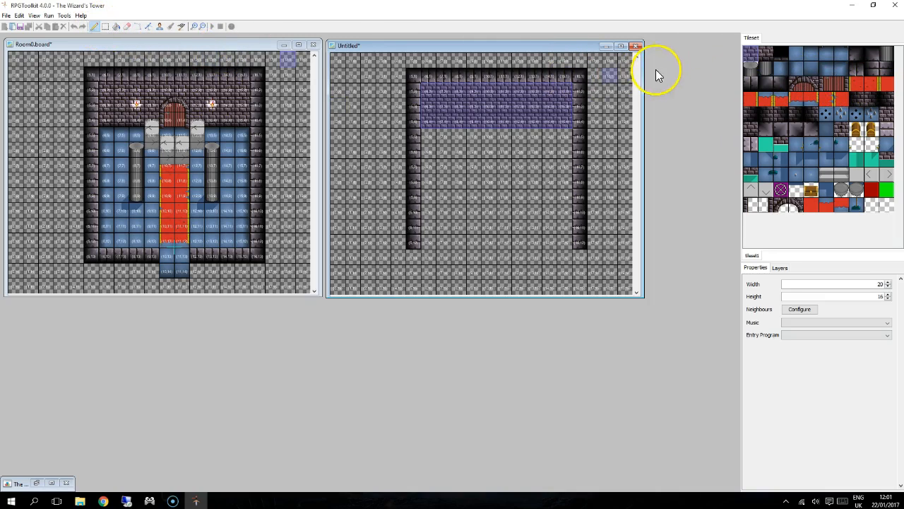
pyautogui.click(500, 140)
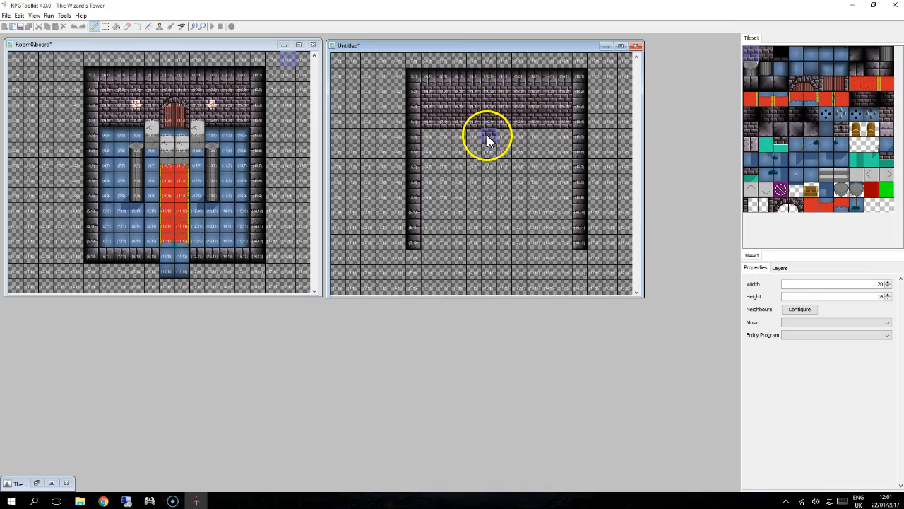
pyautogui.click(496, 141)
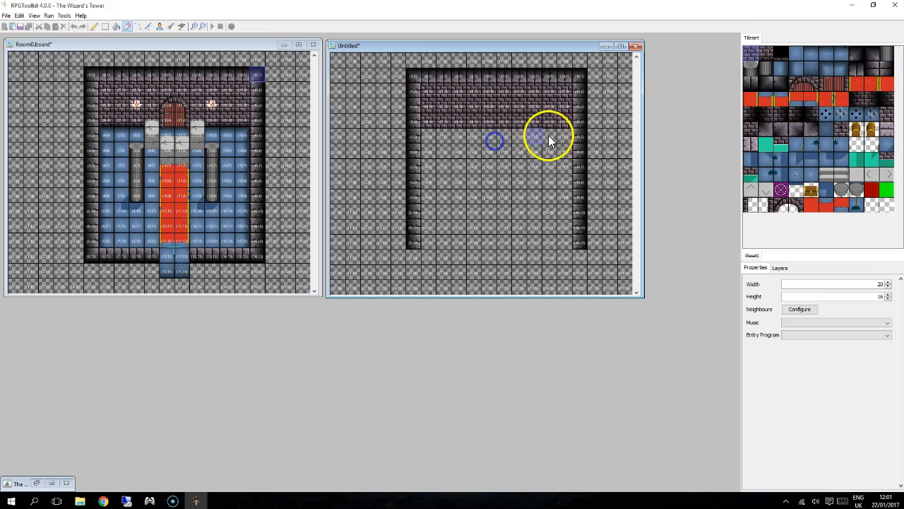
# - Place the two-tile-wide arched door in the brick wall, with the arch at (10,3) and the door tiles beneath it
pyautogui.click(98, 26)
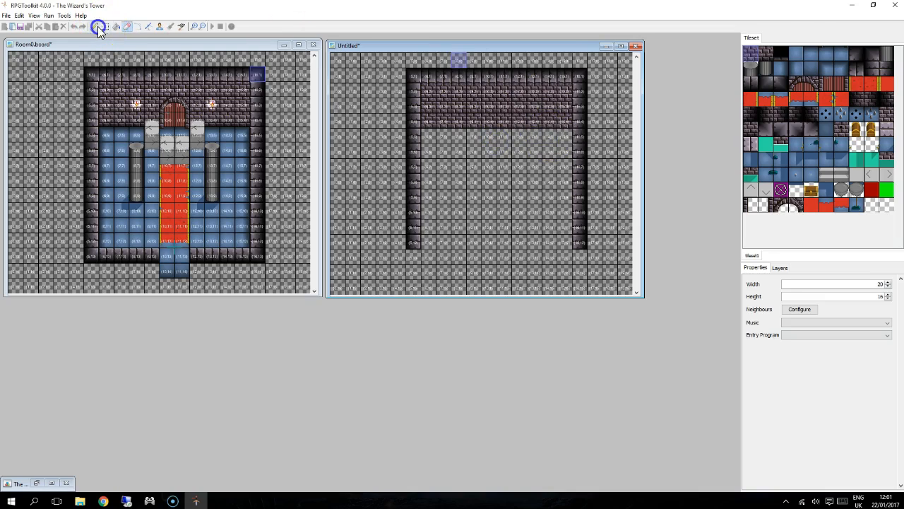
pyautogui.click(800, 84)
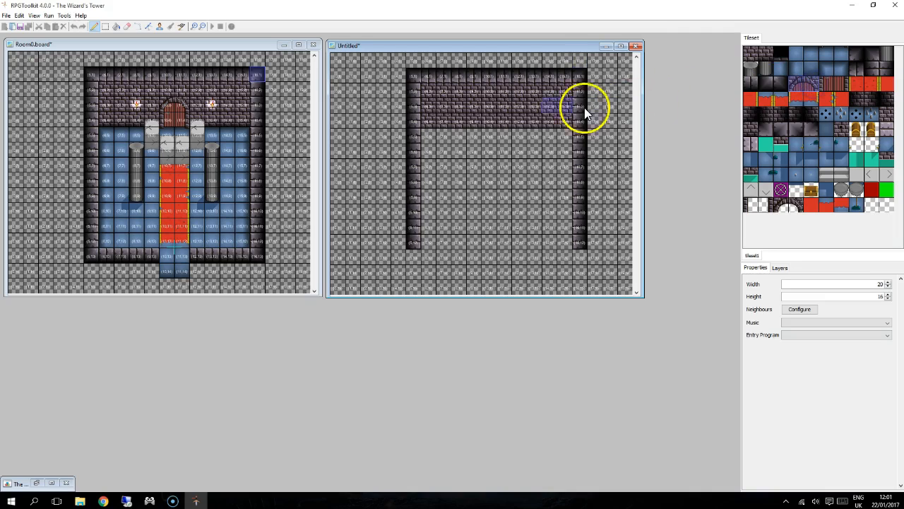
pyautogui.click(507, 108)
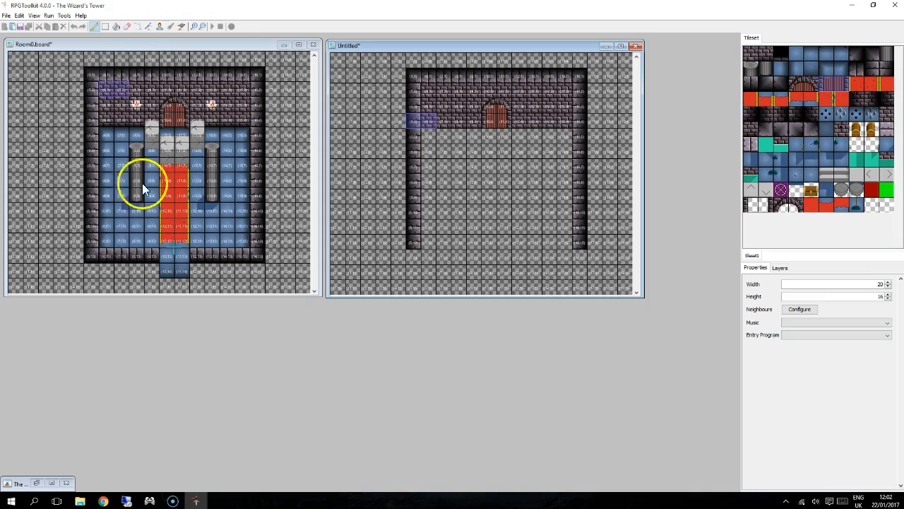
# - Fill the empty area of the untitled board with the plain blue floor tile
pyautogui.click(778, 269)
pyautogui.click(757, 269)
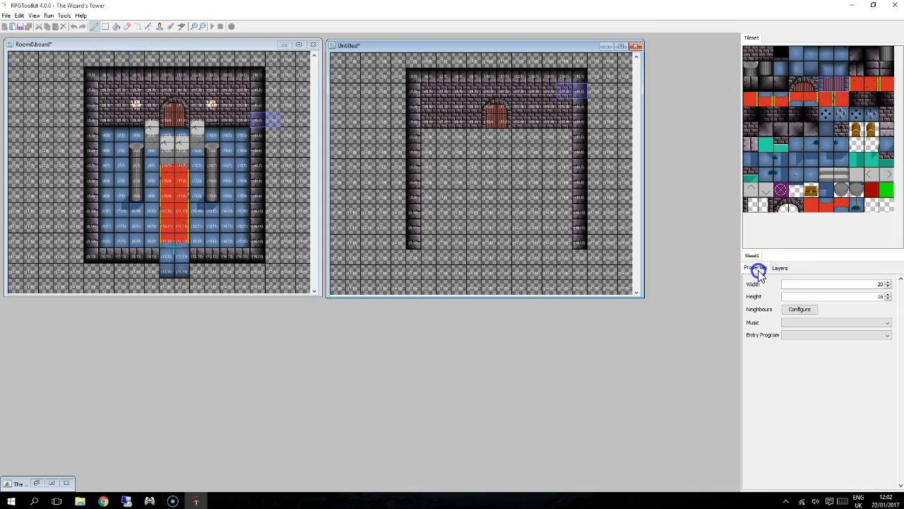
pyautogui.click(214, 130)
pyautogui.click(802, 51)
pyautogui.click(116, 26)
pyautogui.click(467, 145)
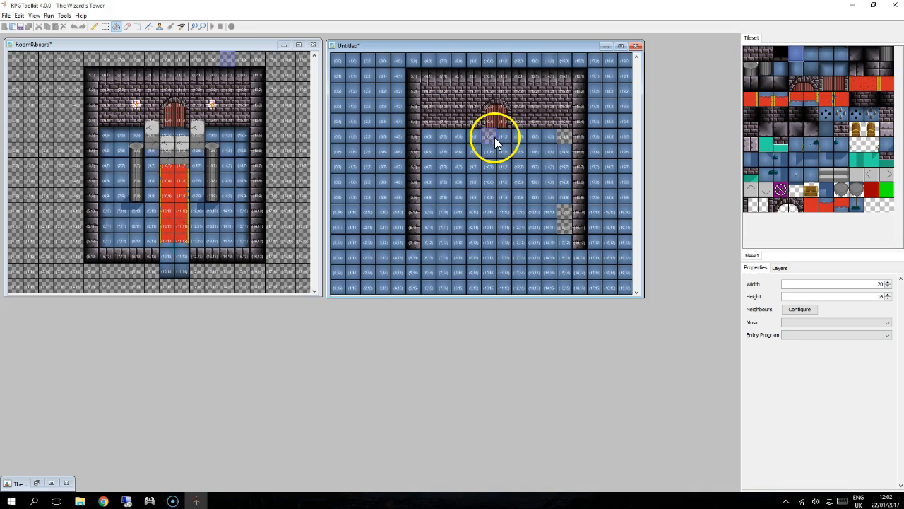
# - Check the visibility of both layers and fill the leftover gaps in column 15 with the blue floor tile
pyautogui.click(780, 269)
pyautogui.click(823, 305)
pyautogui.click(824, 312)
pyautogui.click(824, 312)
pyautogui.click(492, 142)
pyautogui.click(567, 139)
pyautogui.click(567, 216)
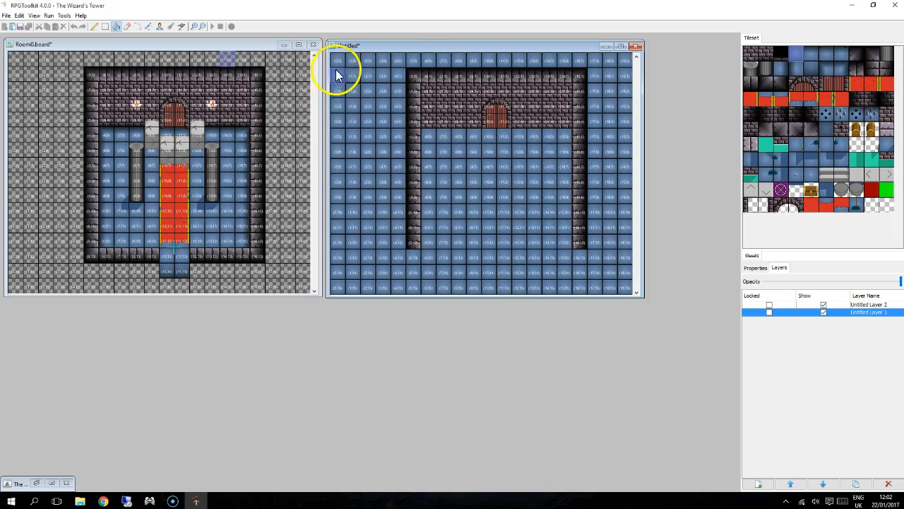
# - Move the untitled board window slightly away from Room0 and enlarge it so the whole board fits
pyautogui.moveTo(412, 48)
pyautogui.mouseDown()
pyautogui.moveTo(397, 57)
pyautogui.moveTo(421, 54)
pyautogui.mouseUp()
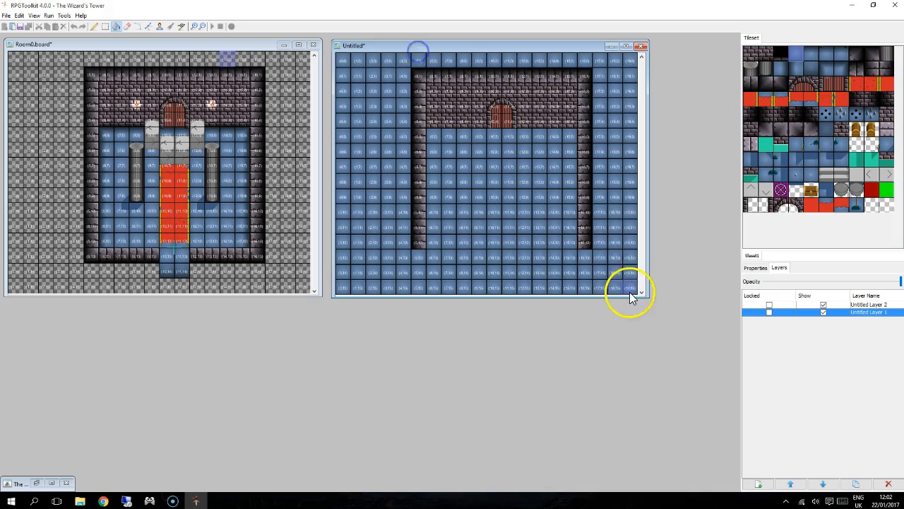
pyautogui.moveTo(645, 295)
pyautogui.mouseDown()
pyautogui.moveTo(666, 329)
pyautogui.moveTo(655, 306)
pyautogui.mouseUp()
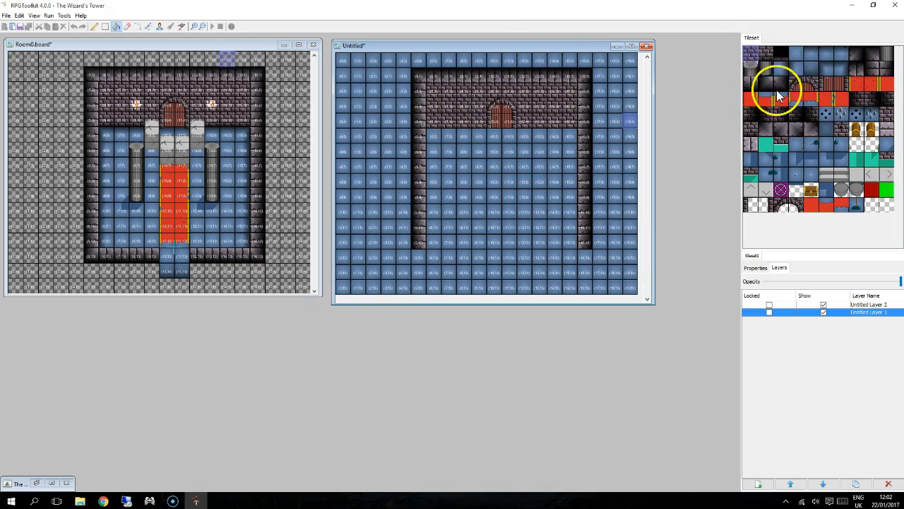
pyautogui.click(750, 83)
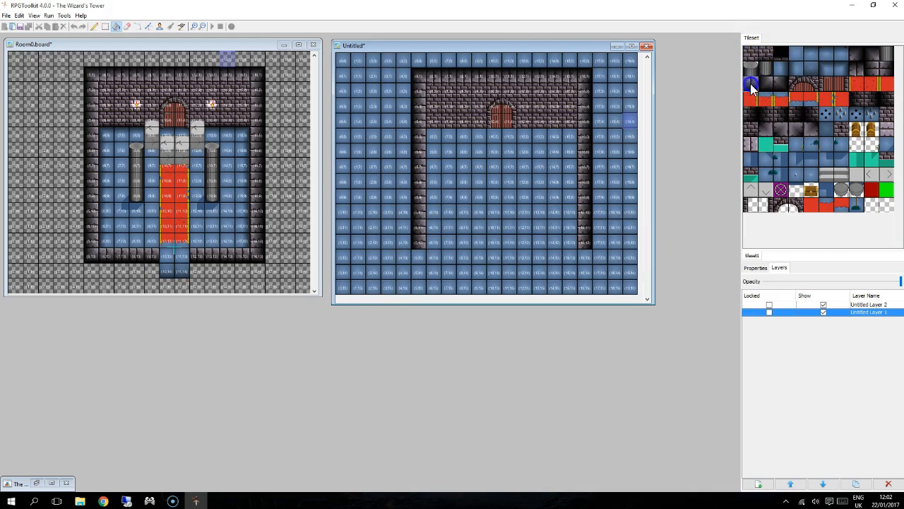
pyautogui.click(443, 257)
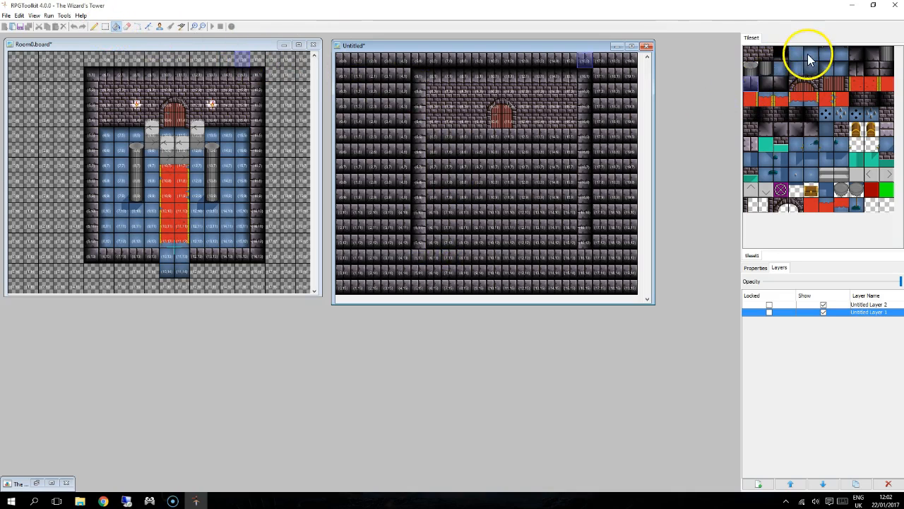
pyautogui.click(531, 200)
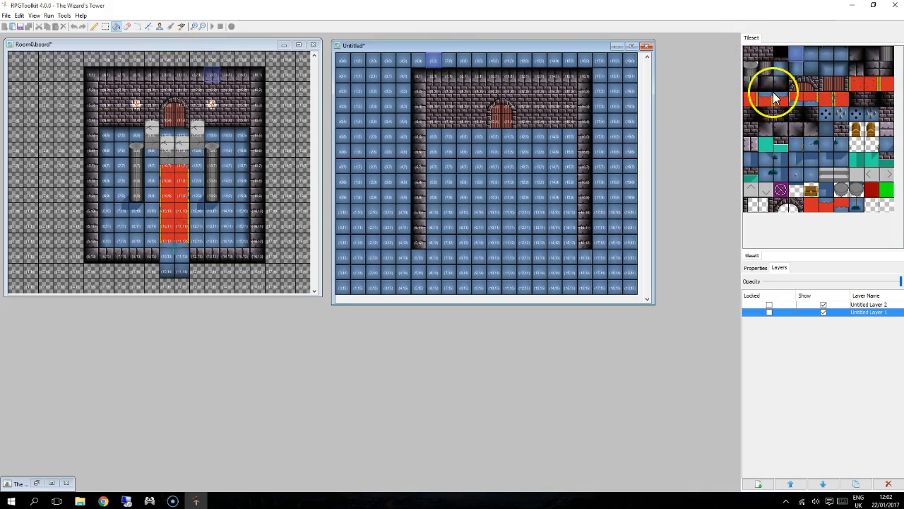
# - Draw the room's bottom wall along row 13 from column 5 to column 16 with the Pencil and dark-edged wall tile
pyautogui.click(749, 85)
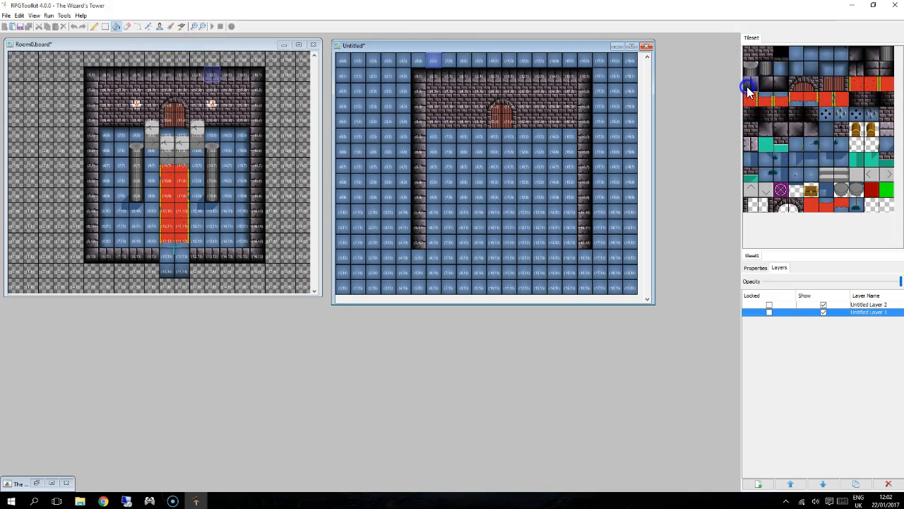
pyautogui.click(94, 26)
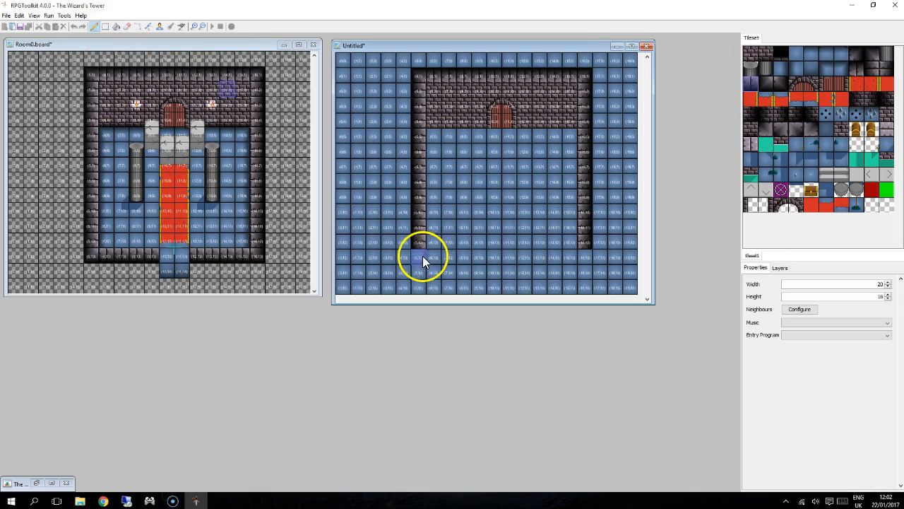
pyautogui.click(587, 257)
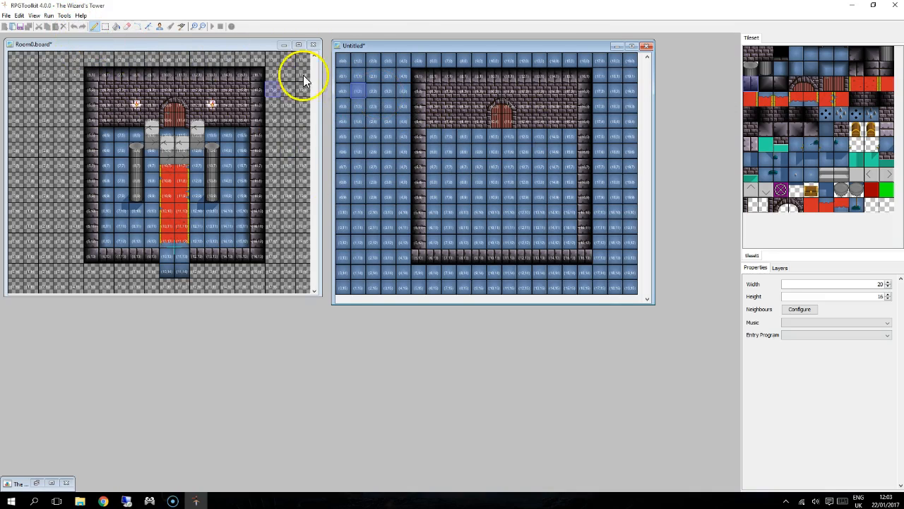
# - Erase all the blue floor tiles outside the room's walls on every side of the untitled board
pyautogui.click(127, 26)
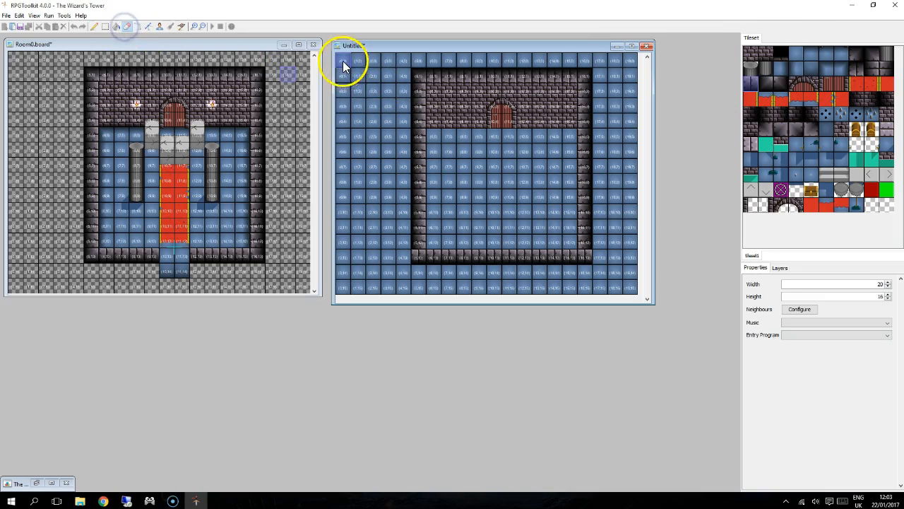
pyautogui.moveTo(390, 69)
pyautogui.mouseDown()
pyautogui.moveTo(364, 183)
pyautogui.moveTo(369, 274)
pyautogui.mouseUp()
pyautogui.moveTo(355, 155)
pyautogui.mouseDown()
pyautogui.moveTo(347, 145)
pyautogui.moveTo(360, 283)
pyautogui.mouseUp()
pyautogui.moveTo(354, 220); pyautogui.dragTo(340, 290)
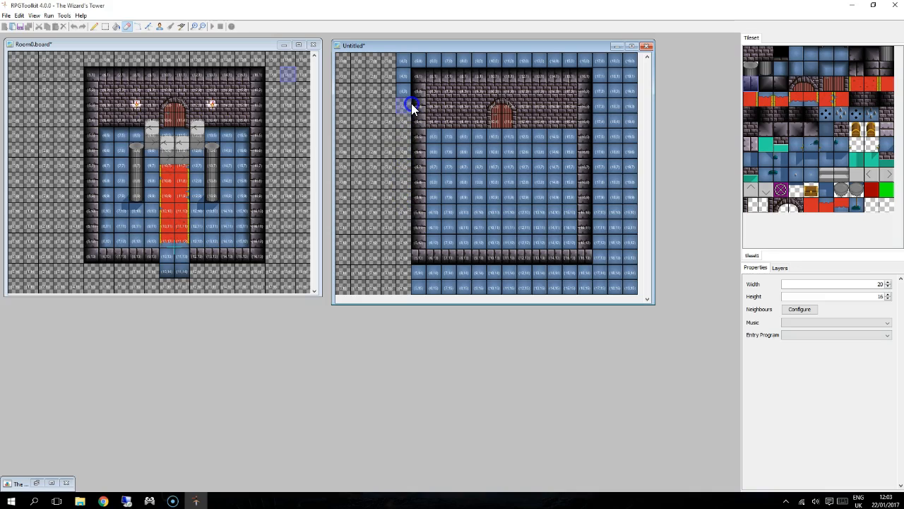
pyautogui.moveTo(402, 62); pyautogui.dragTo(429, 65)
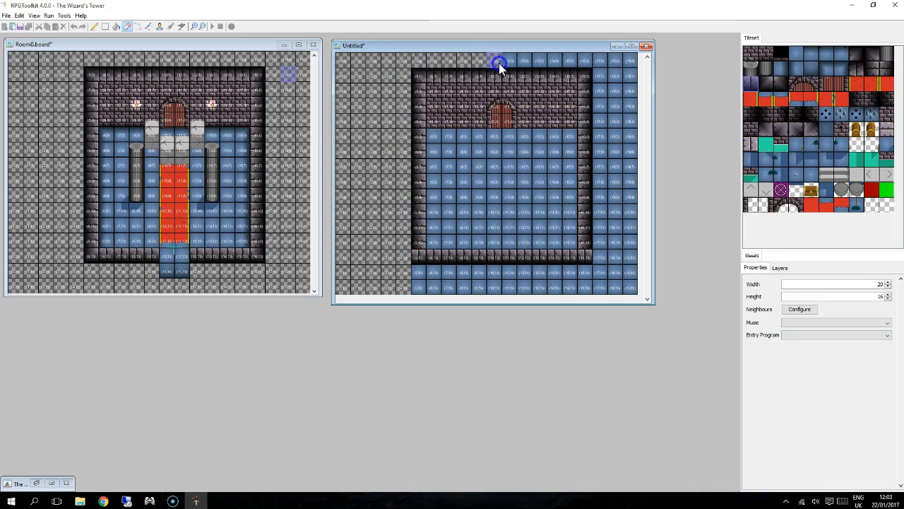
pyautogui.moveTo(637, 90)
pyautogui.mouseDown()
pyautogui.moveTo(636, 276)
pyautogui.moveTo(575, 287)
pyautogui.moveTo(500, 282)
pyautogui.mouseUp()
pyautogui.moveTo(418, 281); pyautogui.dragTo(515, 294)
pyautogui.moveTo(601, 281); pyautogui.dragTo(620, 261)
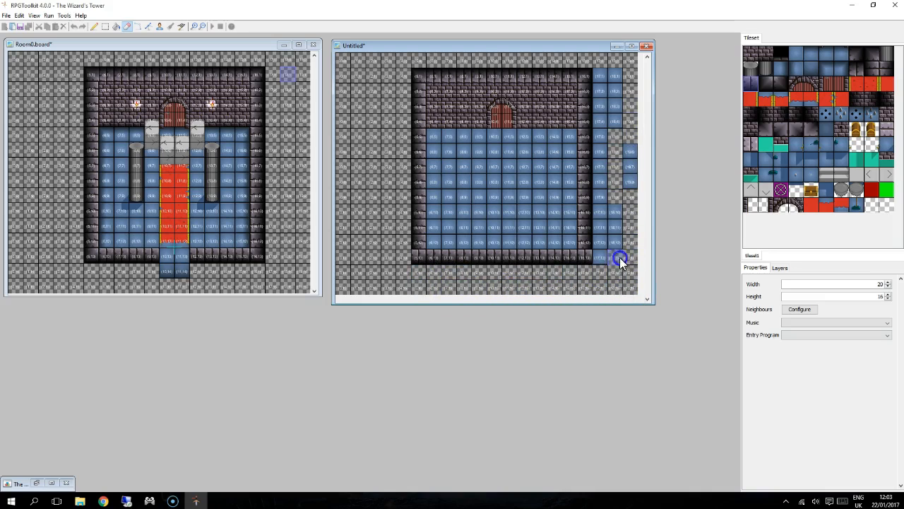
pyautogui.moveTo(600, 151); pyautogui.dragTo(605, 92)
pyautogui.moveTo(626, 123); pyautogui.dragTo(638, 191)
# - Place pillar base tiles at (8,10) and (13,10) on Untitled Layer 1
pyautogui.click(93, 26)
pyautogui.click(888, 67)
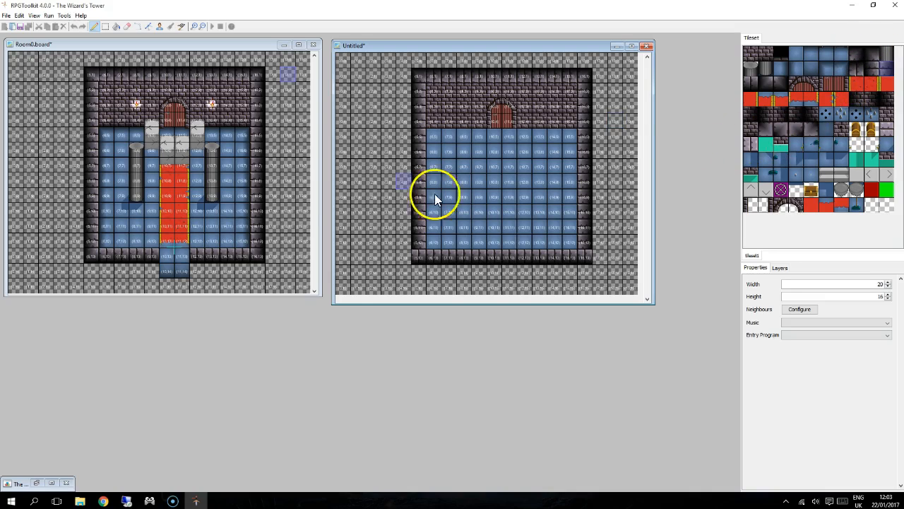
pyautogui.click(105, 26)
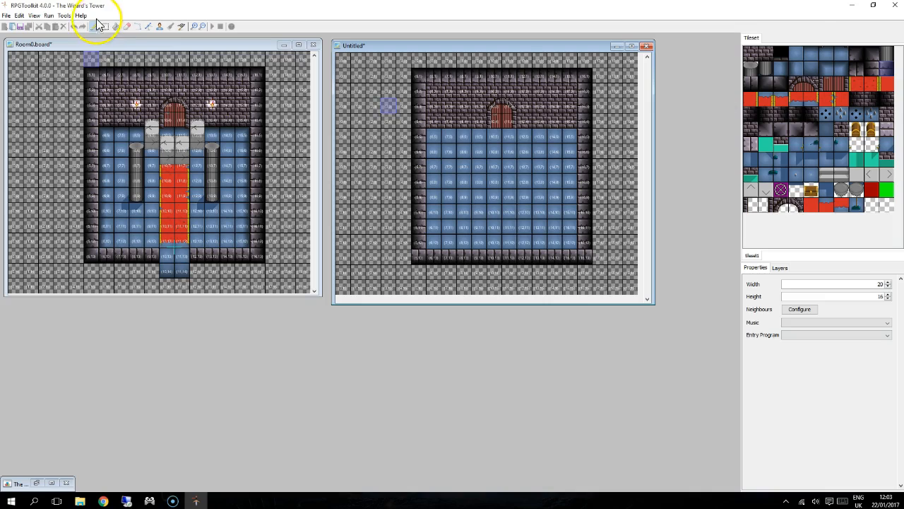
pyautogui.click(117, 32)
pyautogui.click(130, 31)
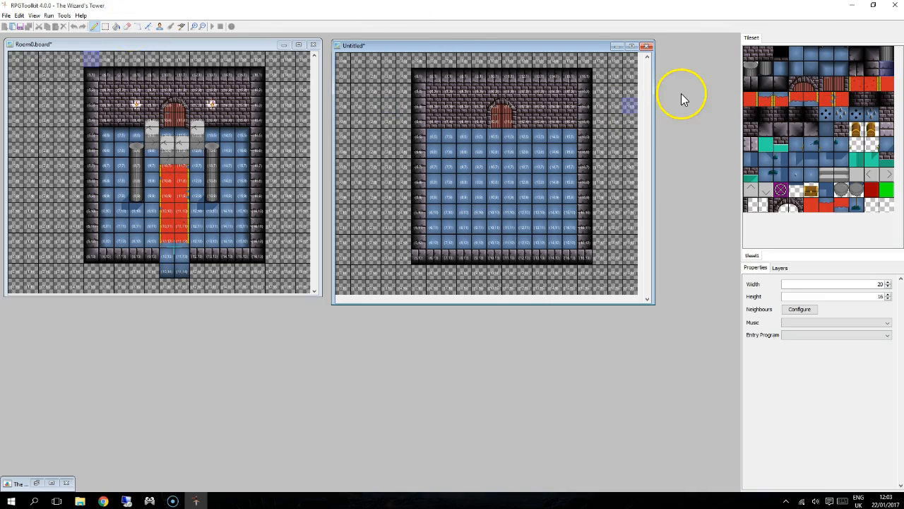
pyautogui.click(779, 267)
pyautogui.click(761, 159)
pyautogui.click(507, 213)
pyautogui.click(456, 225)
pyautogui.click(465, 213)
pyautogui.click(542, 214)
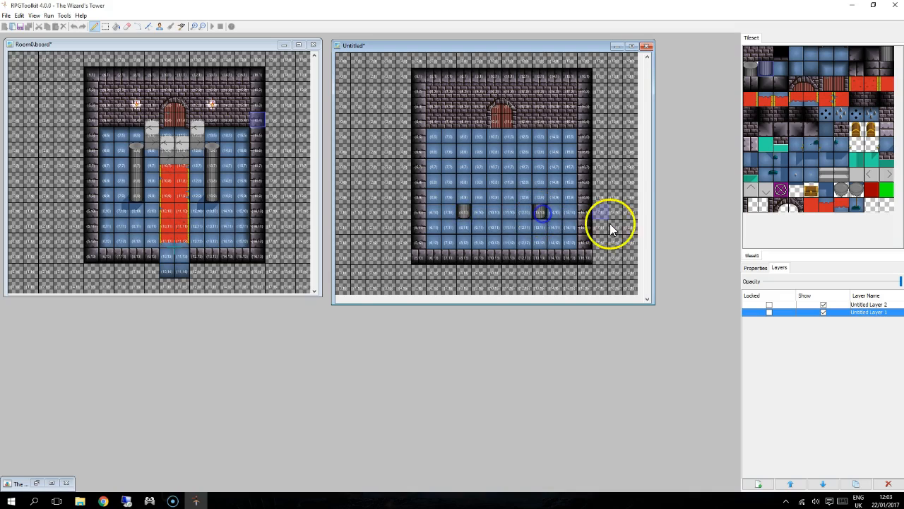
# - On Untitled Layer 2, stack pillar shaft tiles at (8,9) and (13,9) and pillar tops at (8,8) and (13,8)
pyautogui.click(855, 304)
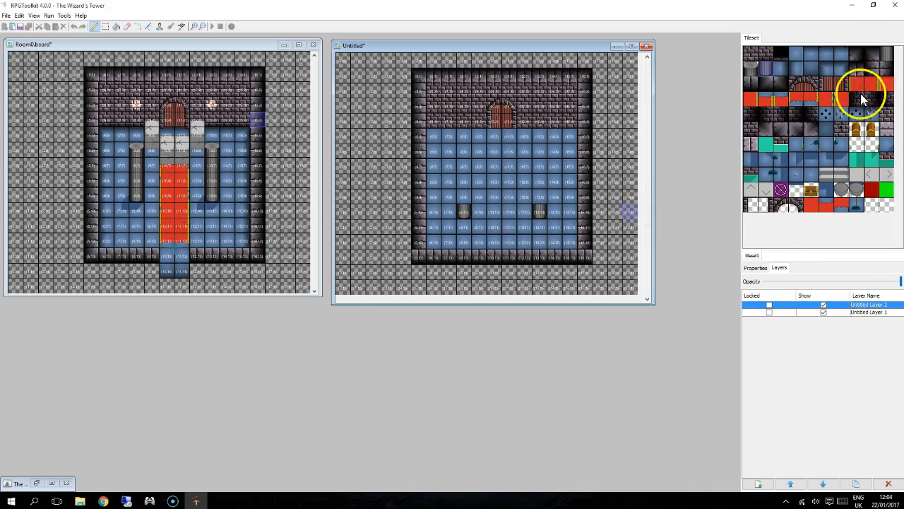
pyautogui.click(887, 55)
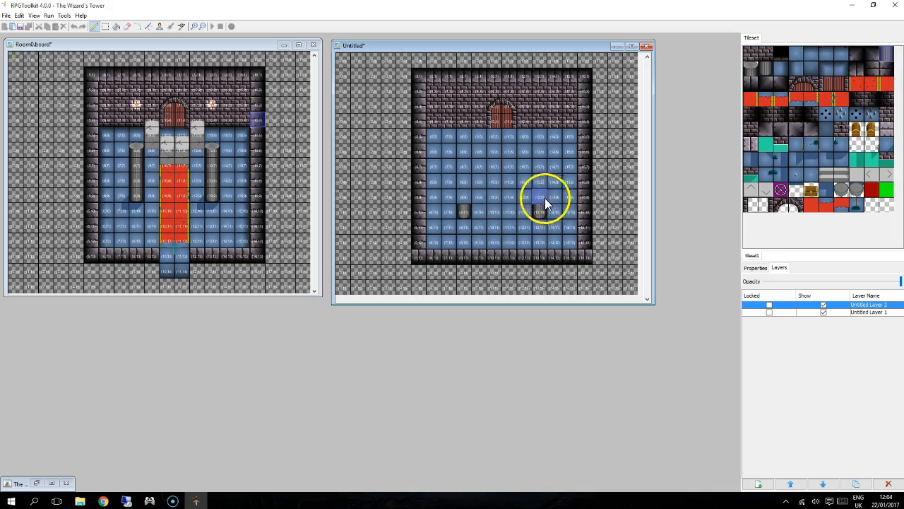
pyautogui.click(754, 67)
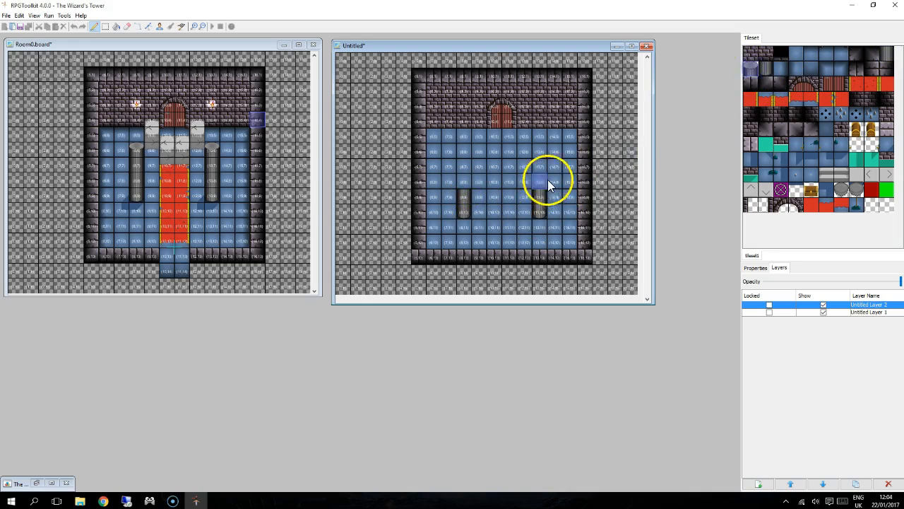
pyautogui.click(472, 190)
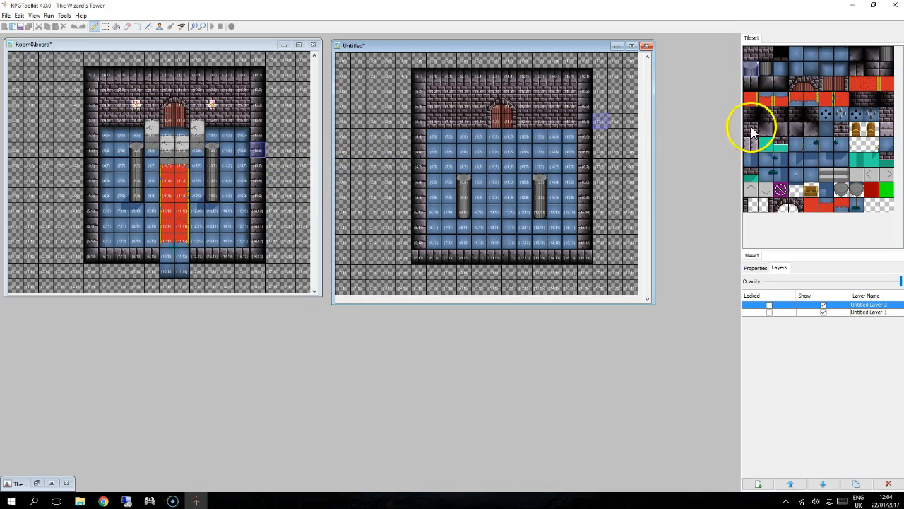
# - Replace the pillar tops at (8,8) and (13,8) with pillar shaft tiles
pyautogui.click(884, 58)
pyautogui.click(542, 187)
pyautogui.click(471, 192)
pyautogui.click(852, 68)
pyautogui.click(887, 55)
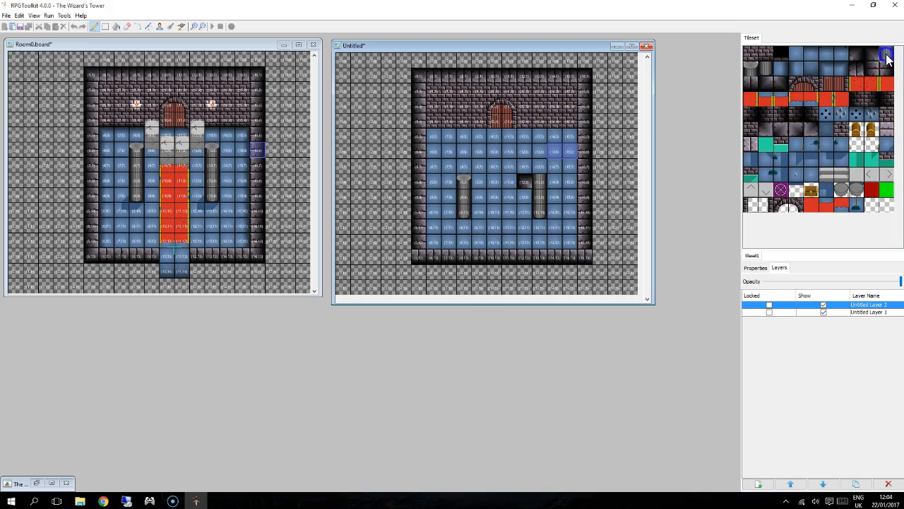
pyautogui.click(543, 183)
pyautogui.click(468, 183)
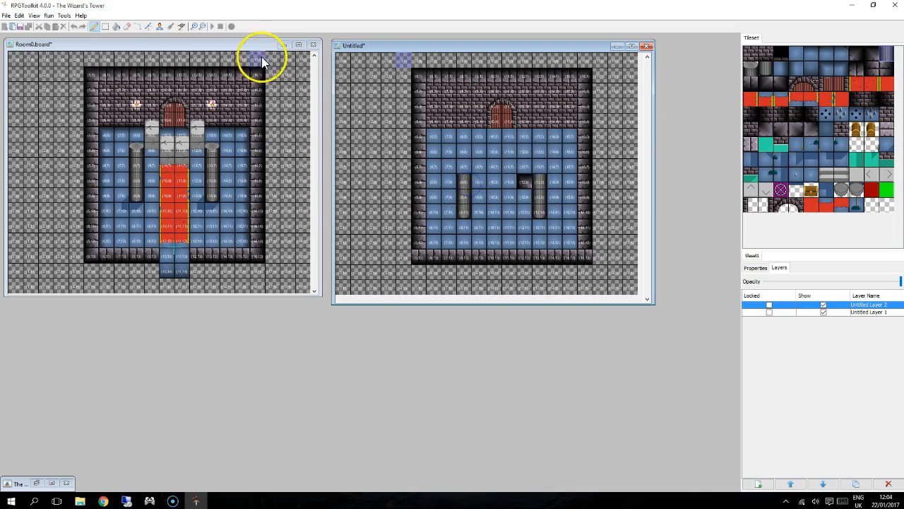
# - Erase the stray dark tile at (12,8) and place pillar tops at (8,7) and (13,7)
pyautogui.click(127, 26)
pyautogui.click(523, 183)
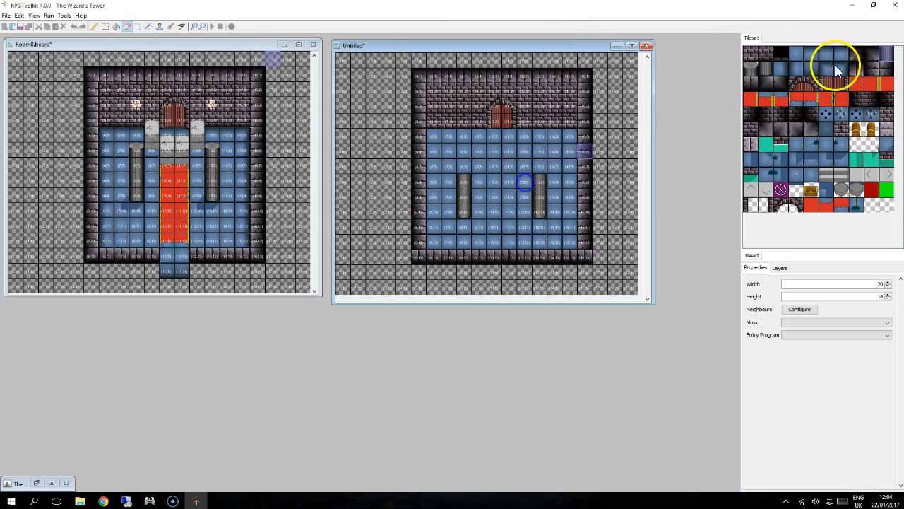
pyautogui.click(751, 71)
pyautogui.click(463, 167)
# - Toggle the visibility of Untitled Layer 2 and Untitled Layer 1 to check which tiles lie on each layer
pyautogui.click(782, 268)
pyautogui.click(824, 304)
pyautogui.click(824, 305)
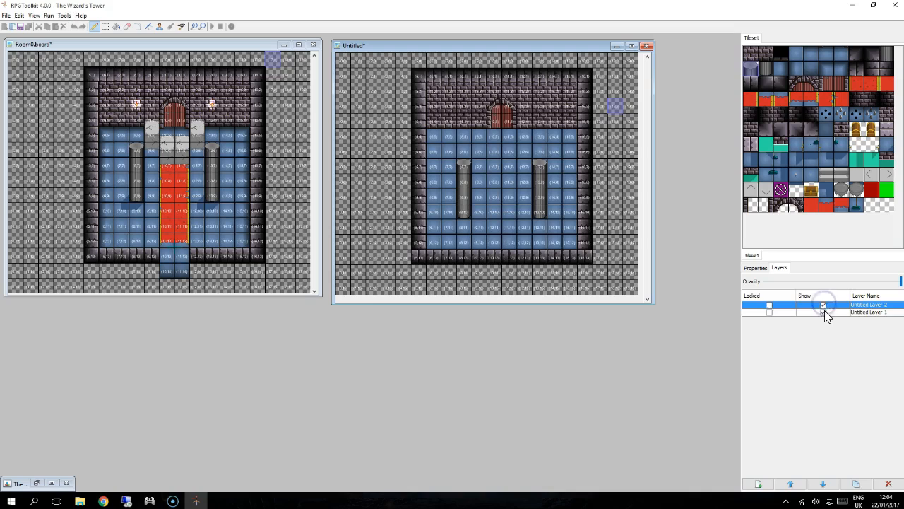
pyautogui.click(824, 311)
pyautogui.click(824, 312)
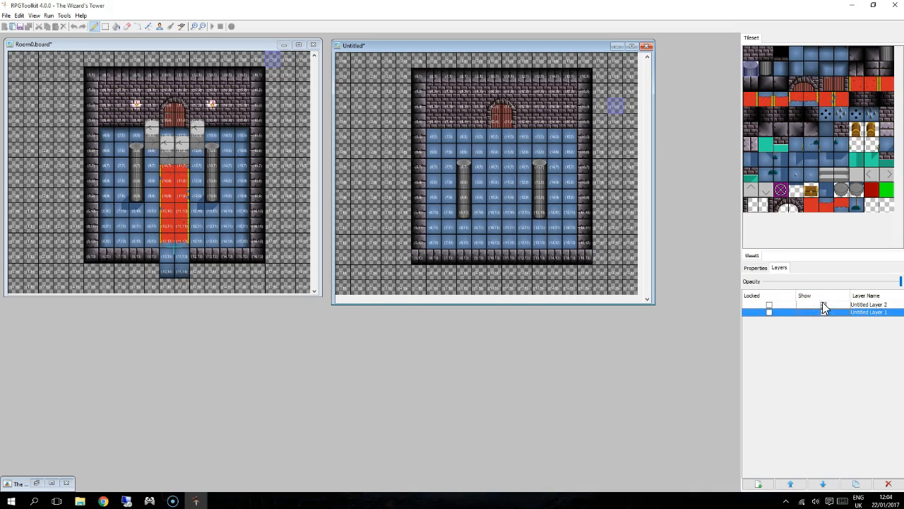
# - Activate the vector drawing tool and turn on Snap to Grid
pyautogui.click(138, 26)
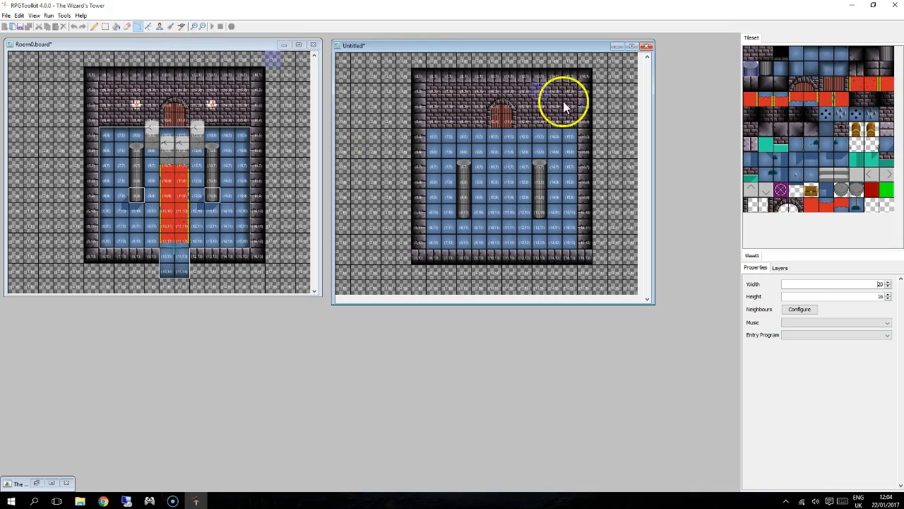
pyautogui.moveTo(417, 45); pyautogui.dragTo(420, 44)
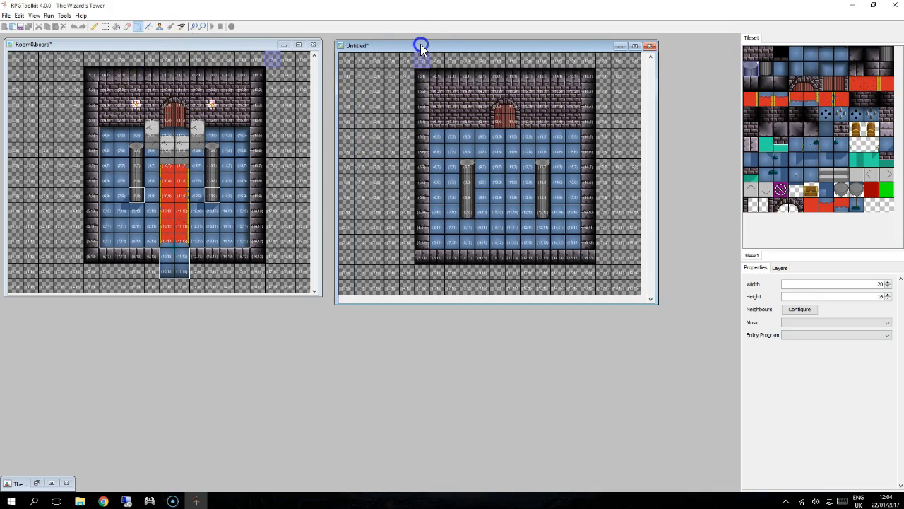
pyautogui.click(34, 16)
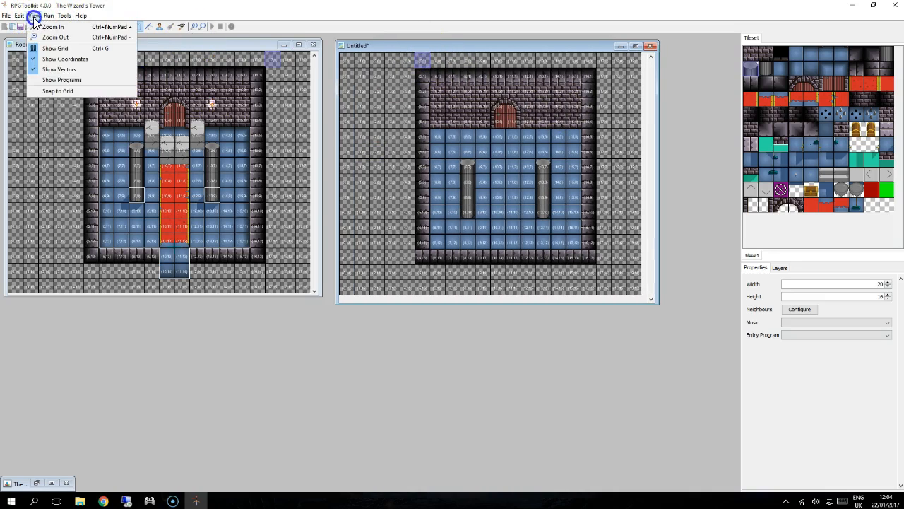
pyautogui.click(58, 89)
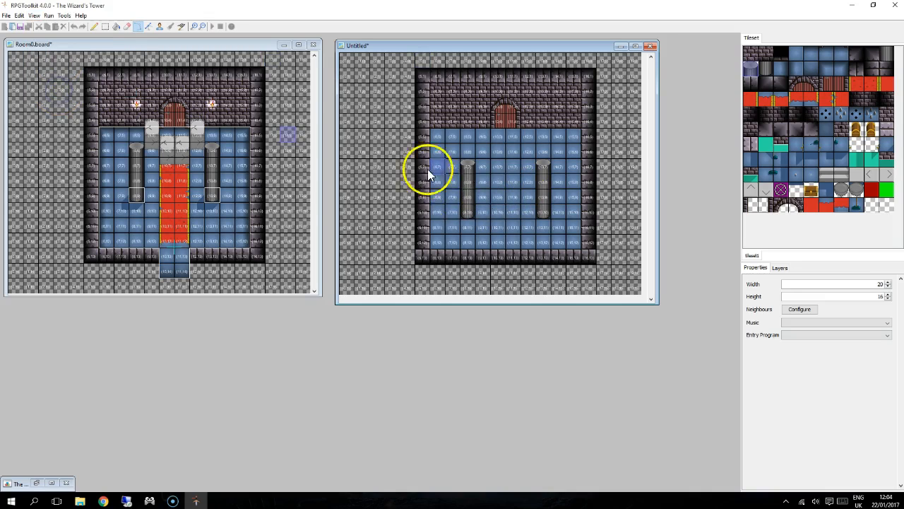
# - Draw one-tile rectangular vectors around the pillar bases at (8,10) and (13,10)
pyautogui.click(453, 193)
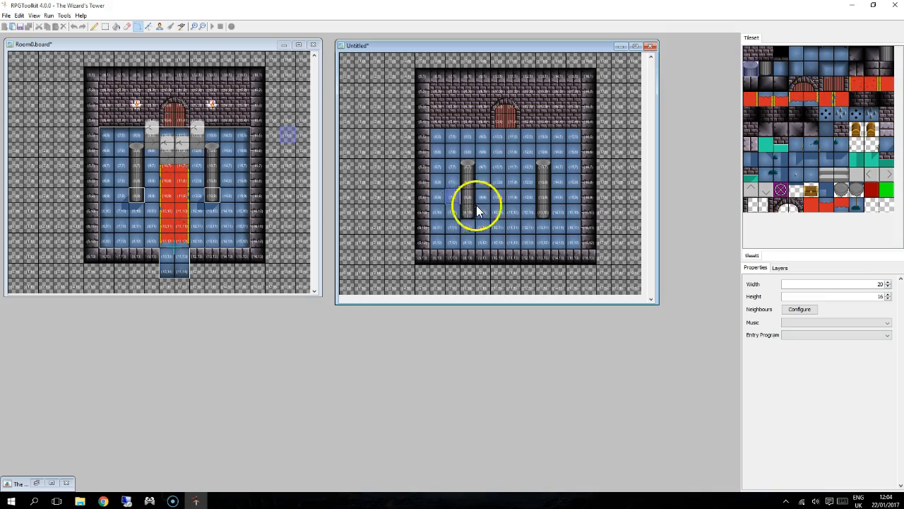
pyautogui.rightClick(412, 110)
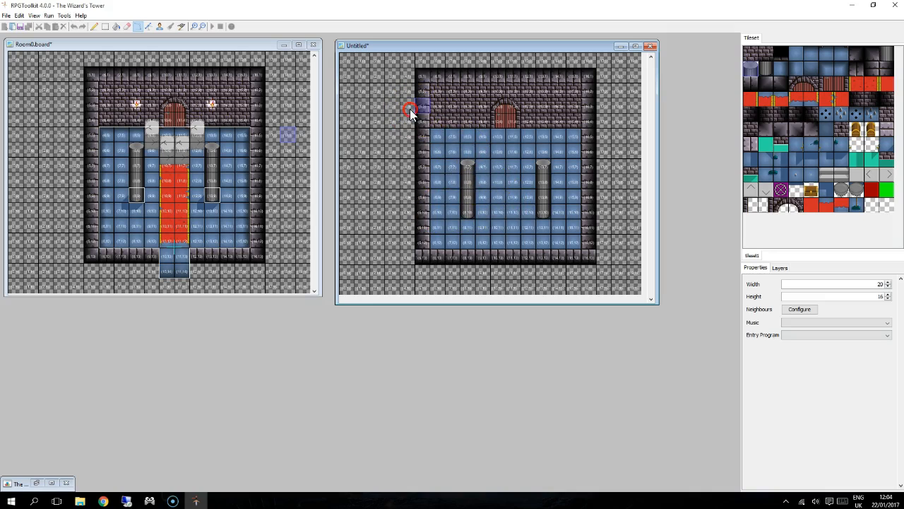
pyautogui.click(461, 208)
pyautogui.click(487, 240)
pyautogui.click(535, 206)
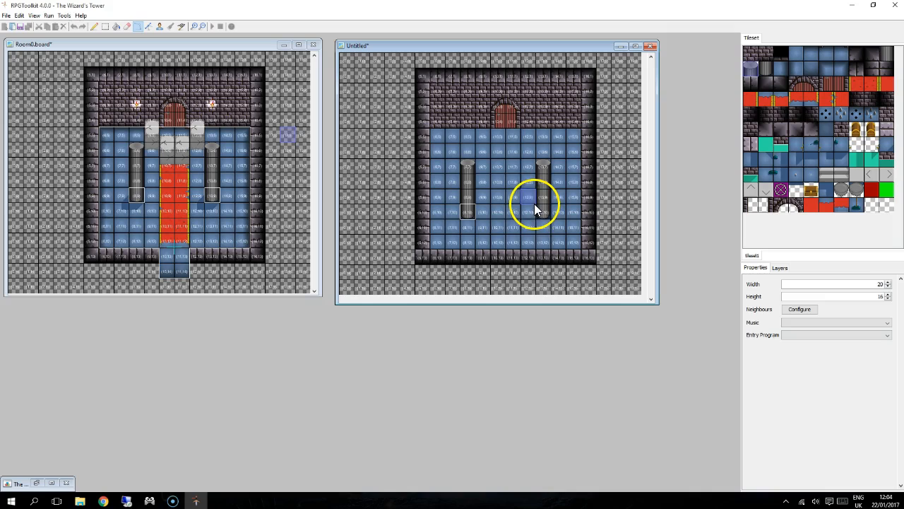
pyautogui.click(549, 217)
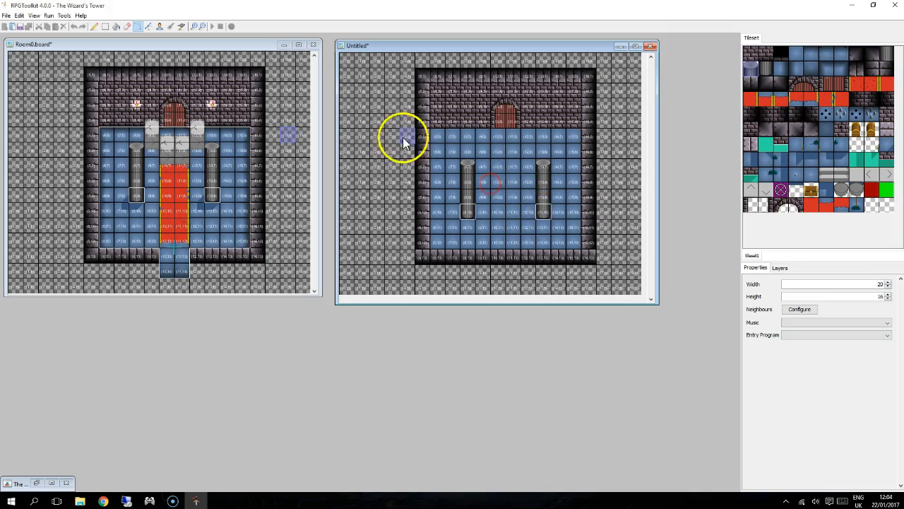
# - Move the untitled board window a little farther away from the Room0 board
pyautogui.moveTo(404, 47); pyautogui.dragTo(458, 45)
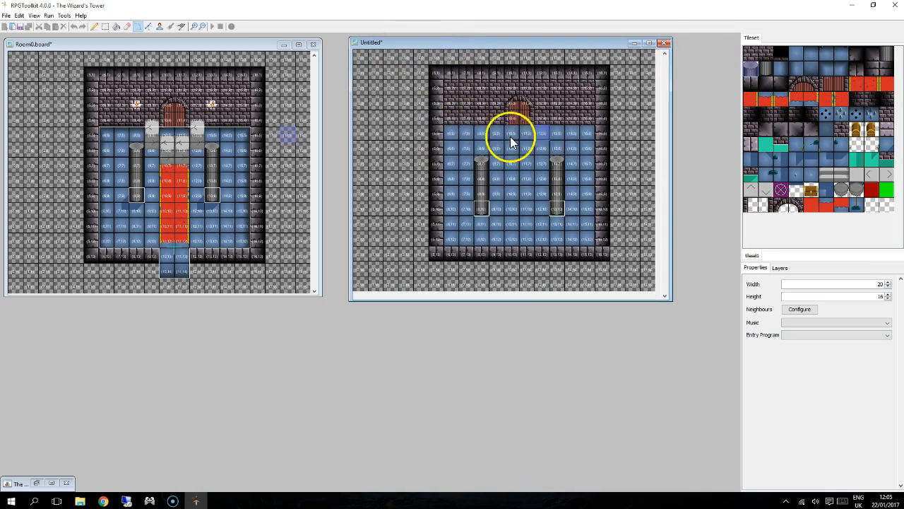
pyautogui.click(404, 137)
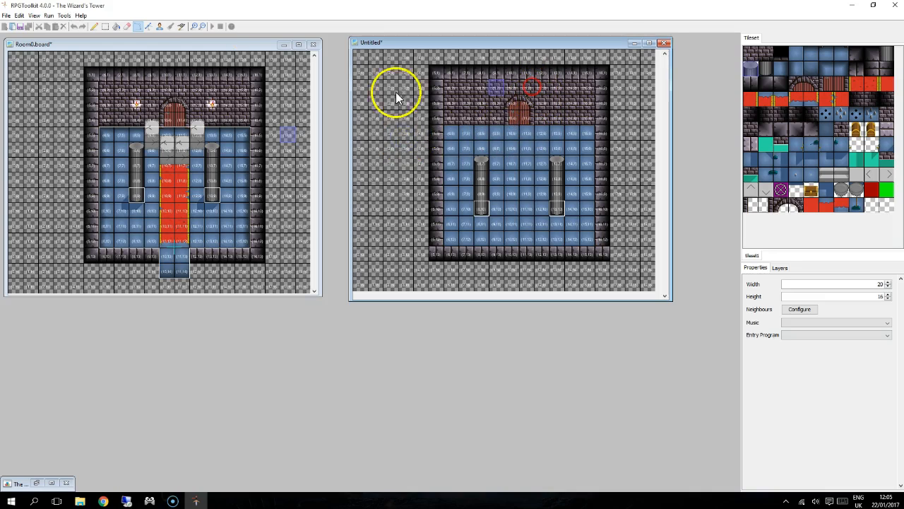
# - Turn off the display of the grid and the tile coordinates on the boards
pyautogui.click(34, 15)
pyautogui.click(45, 38)
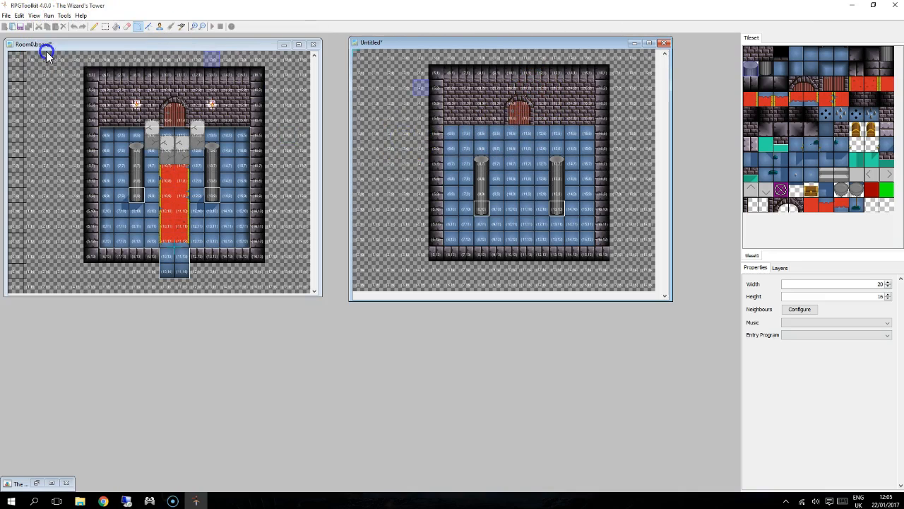
pyautogui.click(34, 15)
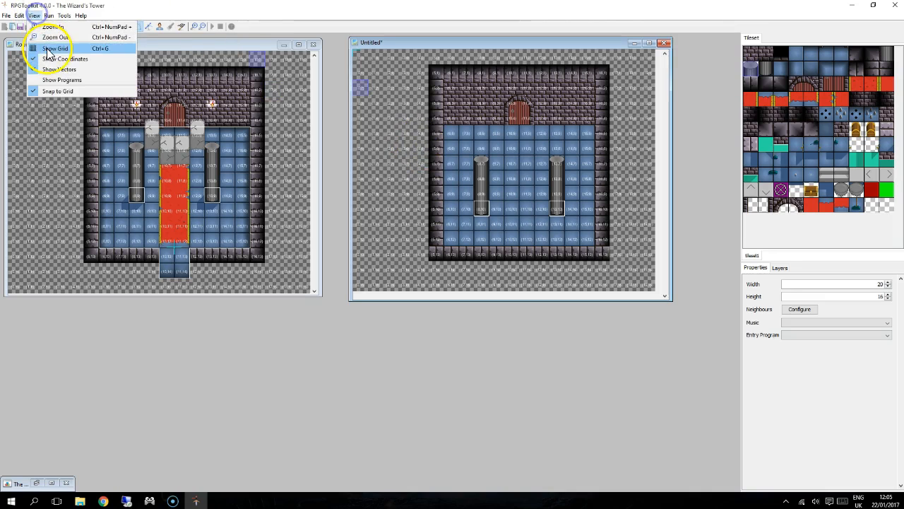
pyautogui.click(57, 61)
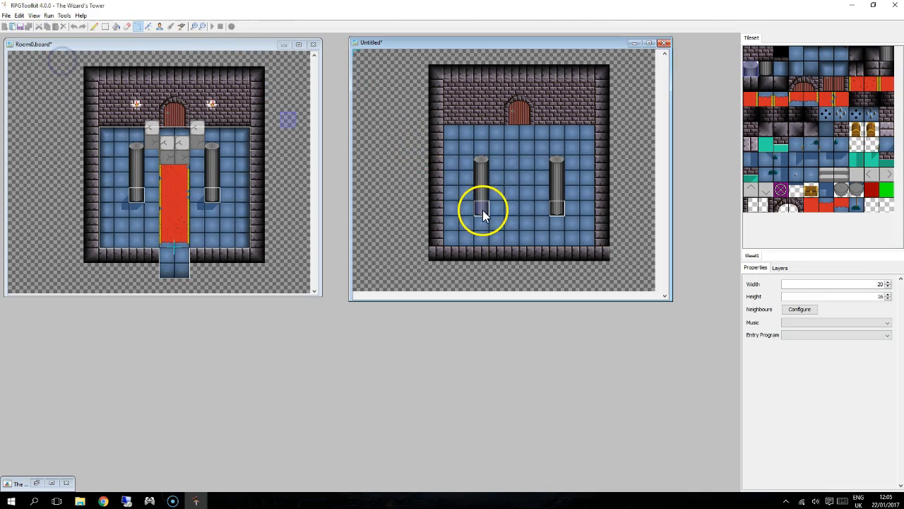
# - Maximize the untitled board window and zoom in on the floor around the pillar bases
pyautogui.hotkey('ctrl', '=')
pyautogui.hotkey('ctrl', '=')
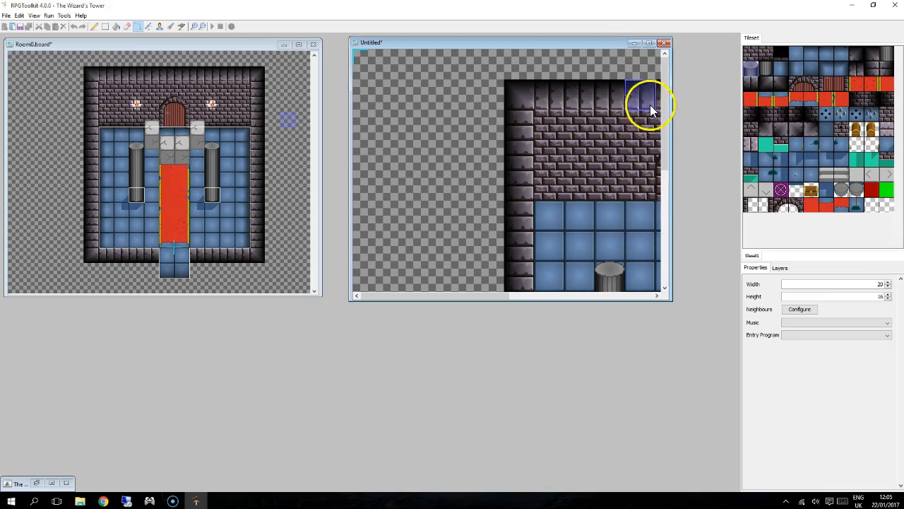
pyautogui.click(647, 41)
pyautogui.hotkey('ctrl', '=')
pyautogui.hotkey('ctrl', '=')
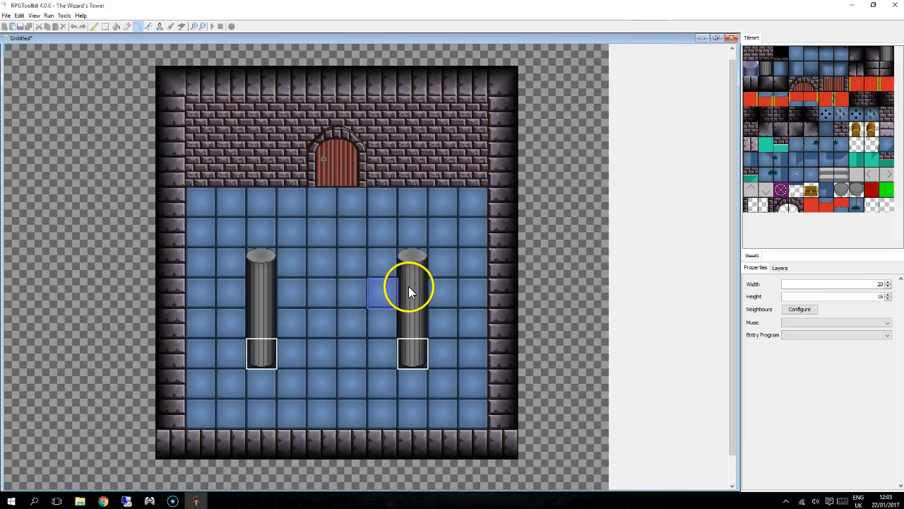
pyautogui.scroll(-2, 411, 286)
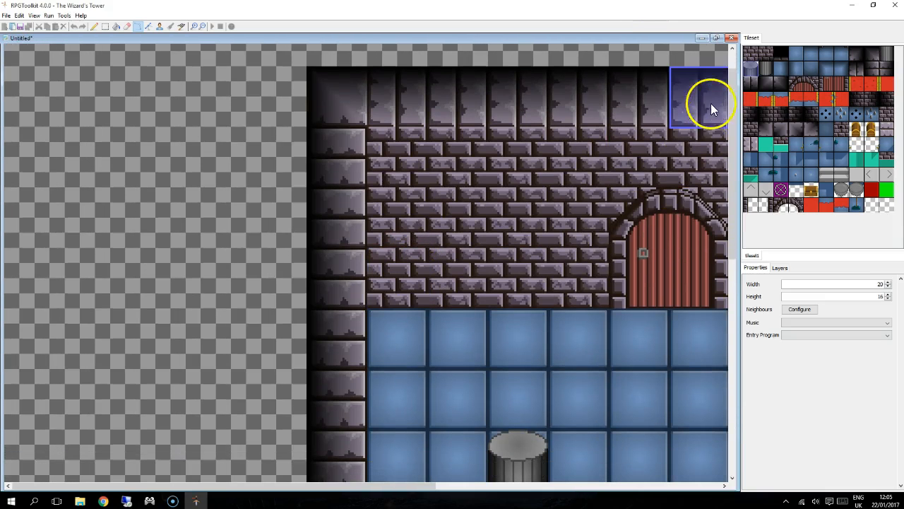
pyautogui.moveTo(732, 91); pyautogui.dragTo(736, 267)
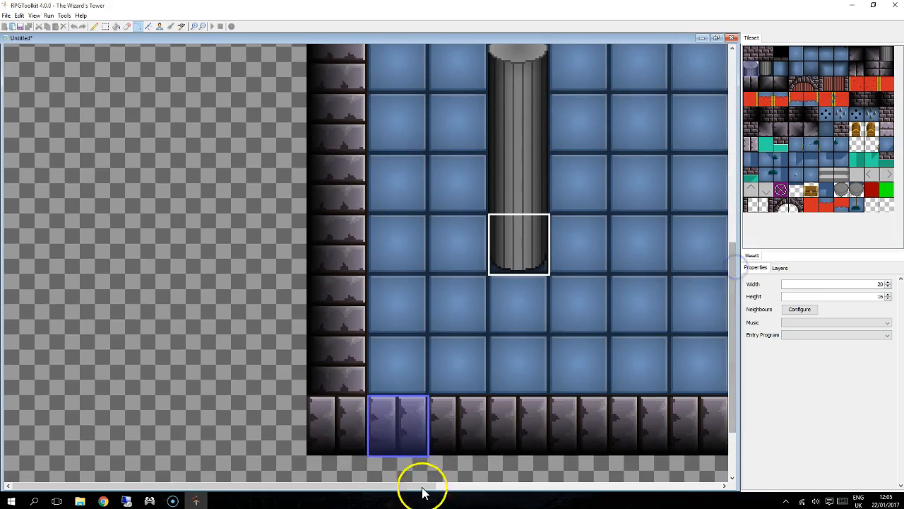
pyautogui.moveTo(173, 486); pyautogui.dragTo(216, 488)
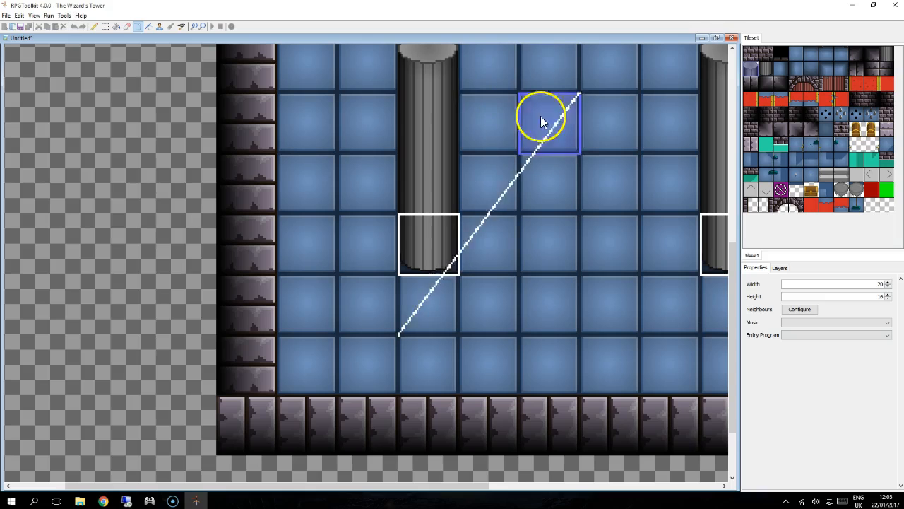
pyautogui.rightClick(564, 140)
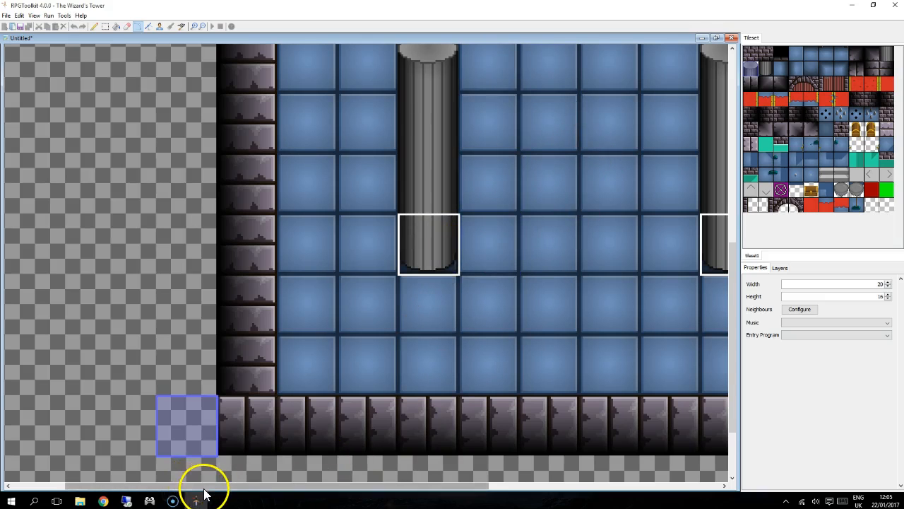
pyautogui.moveTo(206, 487); pyautogui.dragTo(254, 487)
pyautogui.click(366, 338)
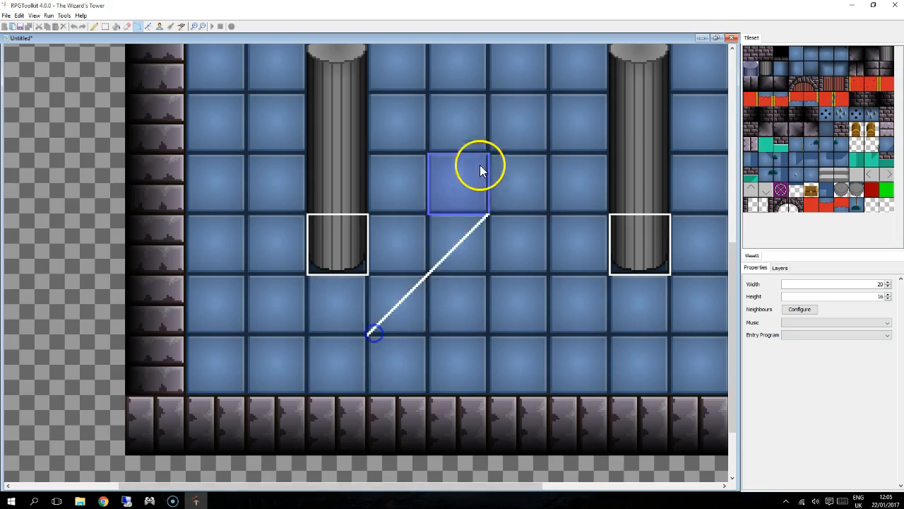
pyautogui.rightClick(469, 142)
# - Draw an open four-point vector on the floor between the two pillars
pyautogui.click(372, 333)
pyautogui.click(448, 165)
pyautogui.click(501, 236)
pyautogui.rightClick(448, 327)
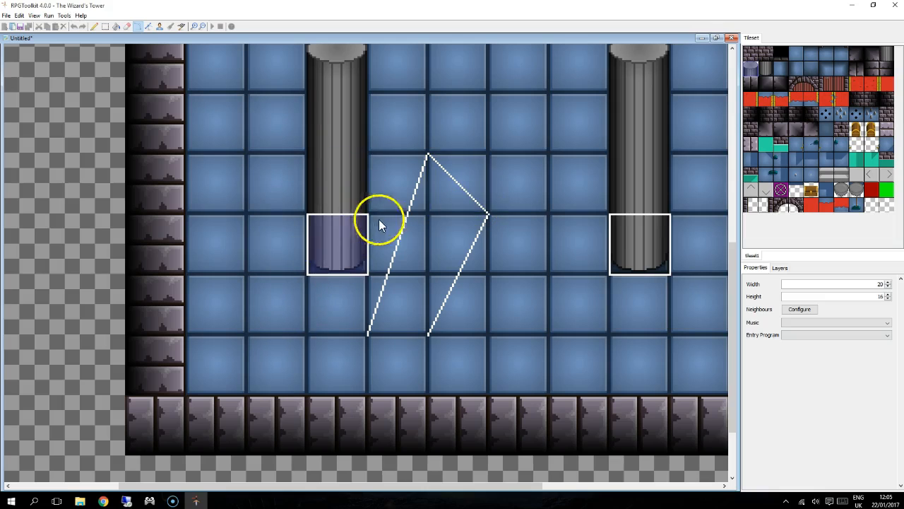
# - Select the open four-point vector between the pillars and delete it
pyautogui.click(139, 26)
pyautogui.click(453, 178)
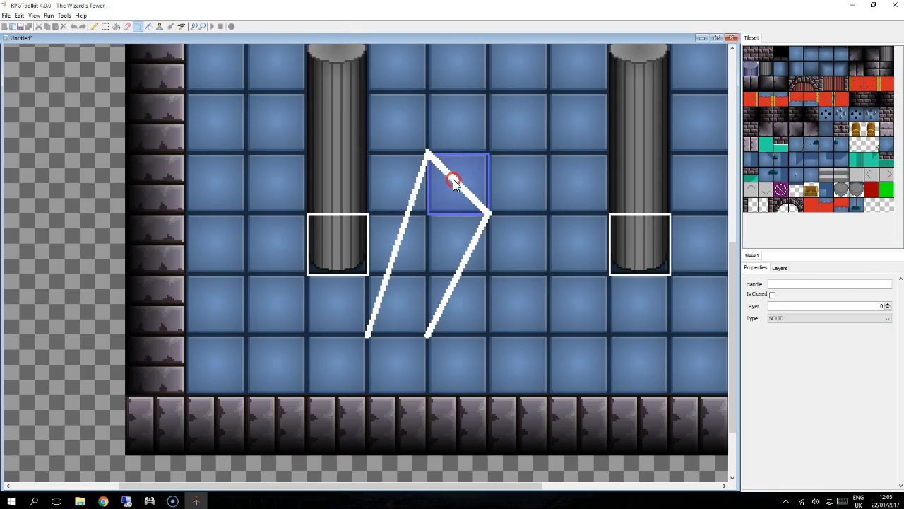
pyautogui.click(780, 268)
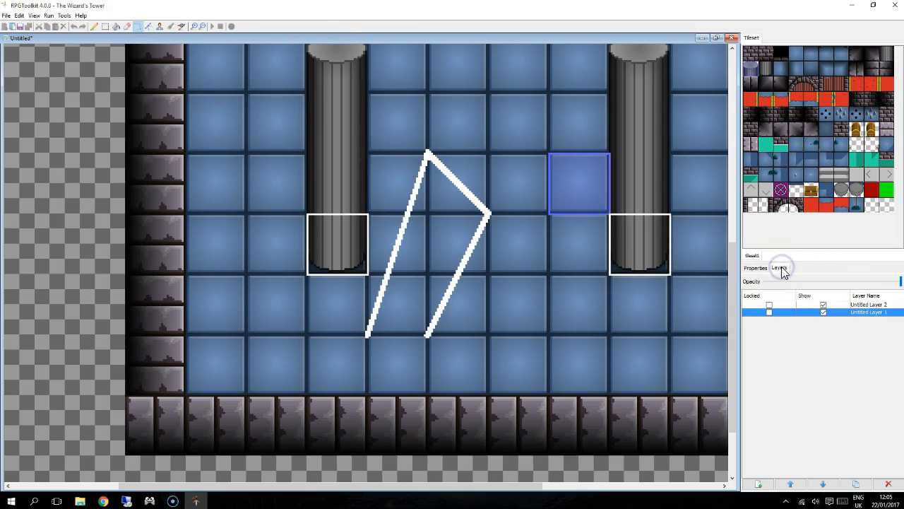
pyautogui.click(459, 182)
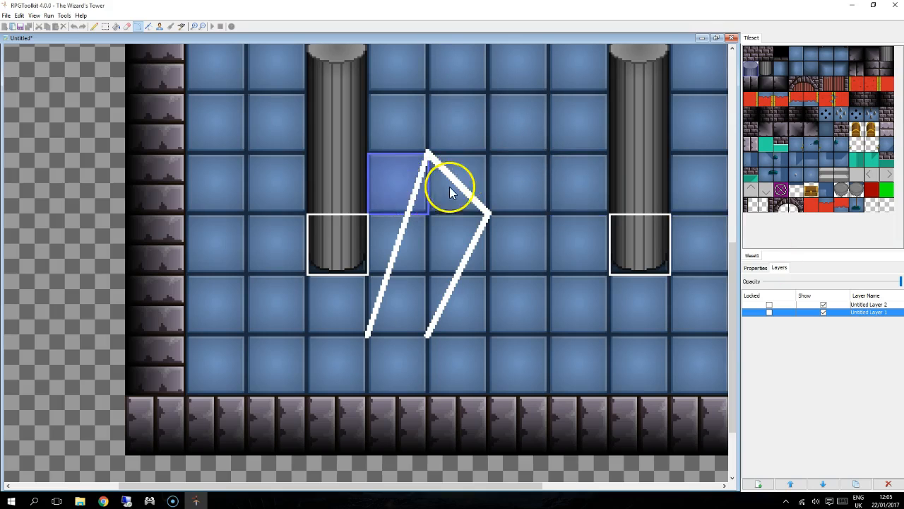
pyautogui.middleClick(464, 187)
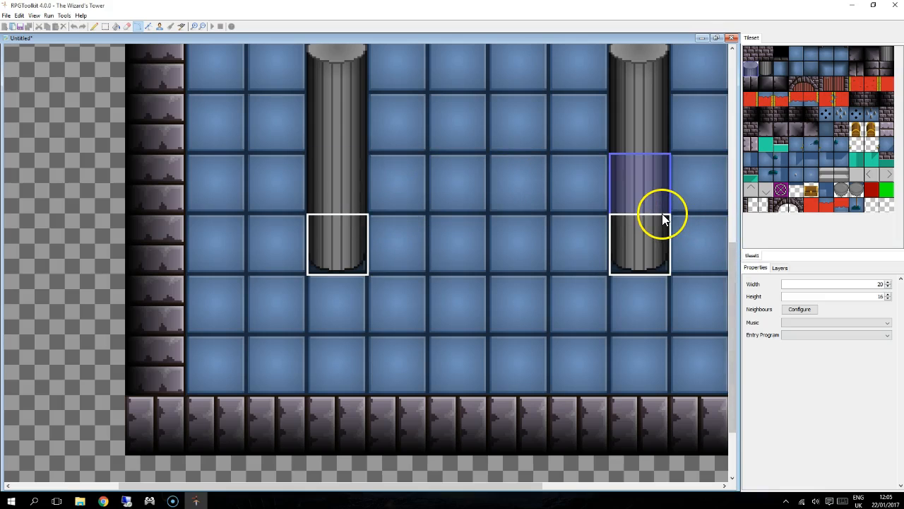
# - Make Untitled Layer 2 the active layer and try to select the vectors around the pillar bases
pyautogui.click(779, 268)
pyautogui.click(868, 305)
pyautogui.click(361, 218)
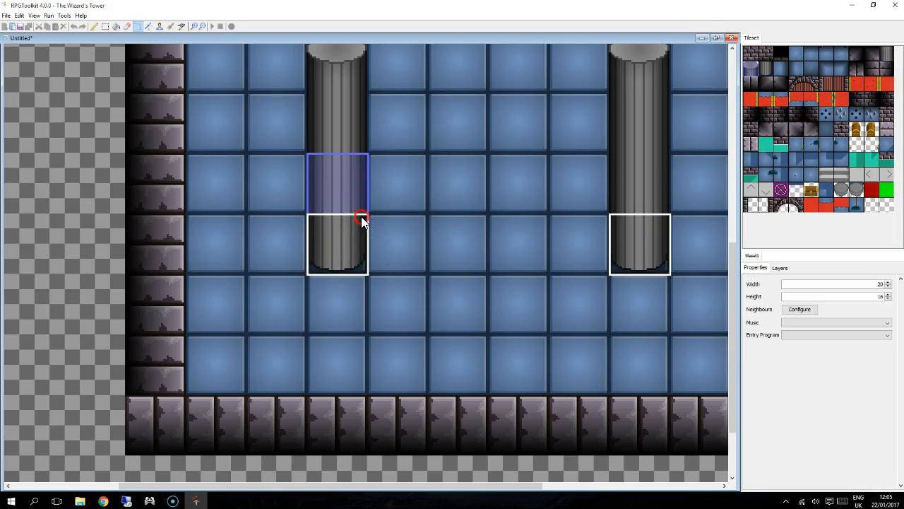
pyautogui.click(357, 280)
pyautogui.click(338, 219)
pyautogui.click(452, 220)
pyautogui.click(611, 210)
pyautogui.click(619, 255)
# - Make Untitled Layer 1 the active layer and select the pillar-base vectors, ending with the left pillar's one
pyautogui.click(781, 268)
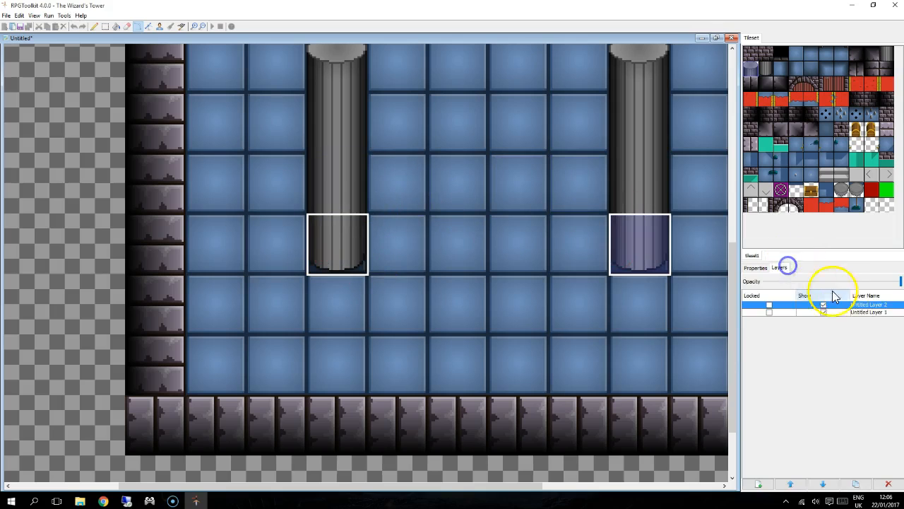
pyautogui.click(868, 312)
pyautogui.click(342, 214)
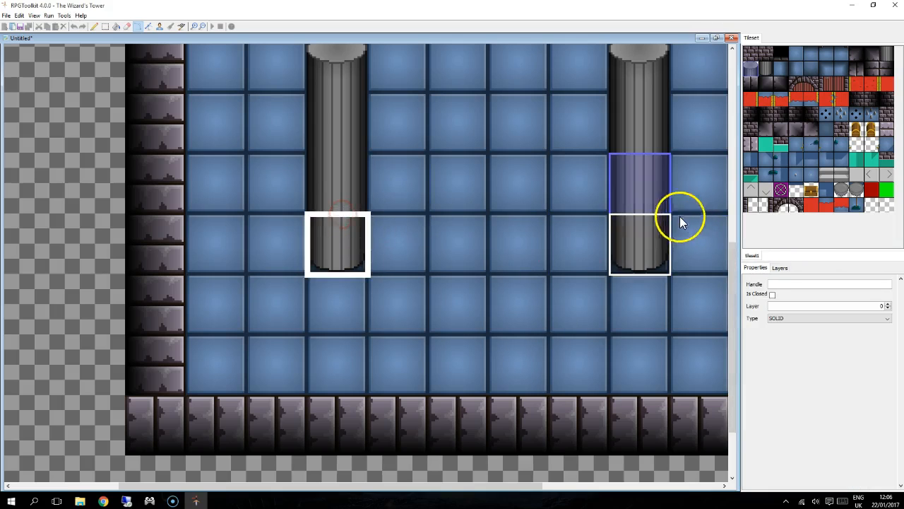
pyautogui.click(639, 218)
pyautogui.click(349, 215)
# - Switch the type of the left pillar's base vector to UNDER, to STAIRS and back to SOLID
pyautogui.scroll(1, 497, 172)
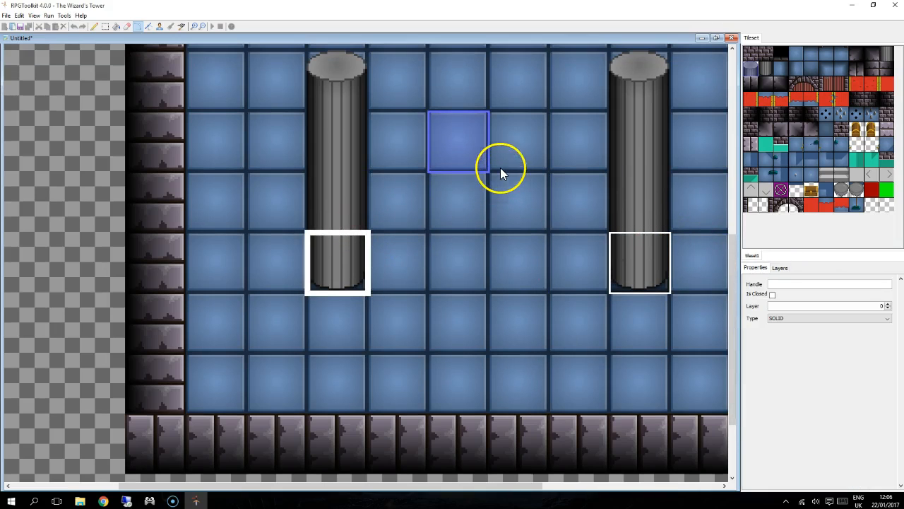
pyautogui.scroll(6, 726, 147)
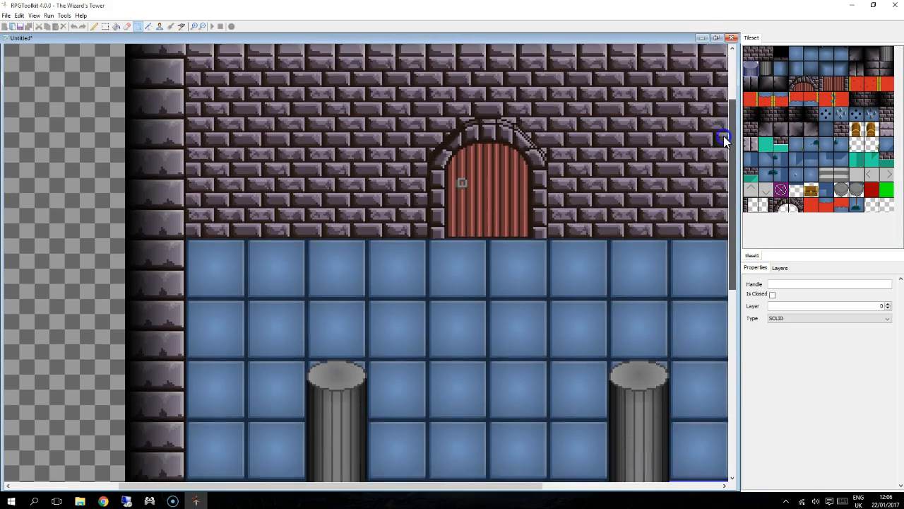
pyautogui.scroll(-1, 400, 156)
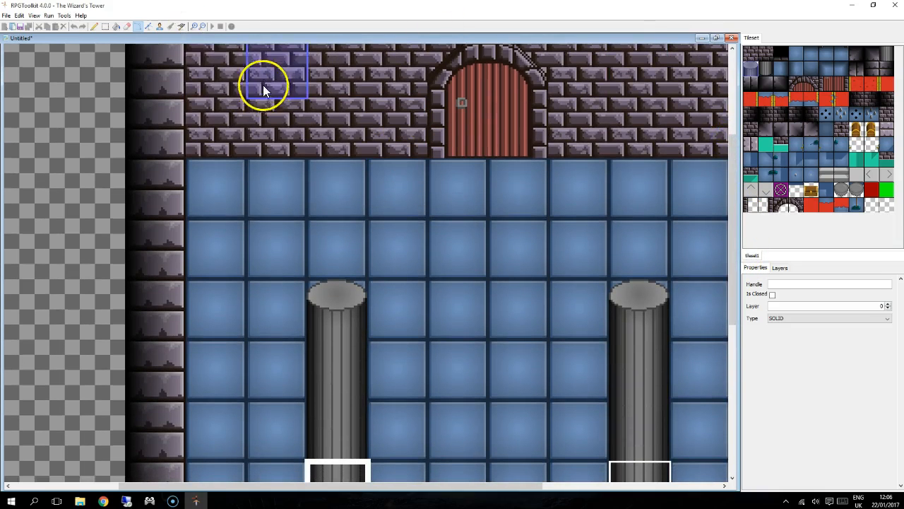
pyautogui.keyDown('ctrl'); pyautogui.scroll(-3, 269, 84); pyautogui.keyUp('ctrl')
pyautogui.keyDown('ctrl'); pyautogui.scroll(1, 269, 84); pyautogui.keyUp('ctrl')
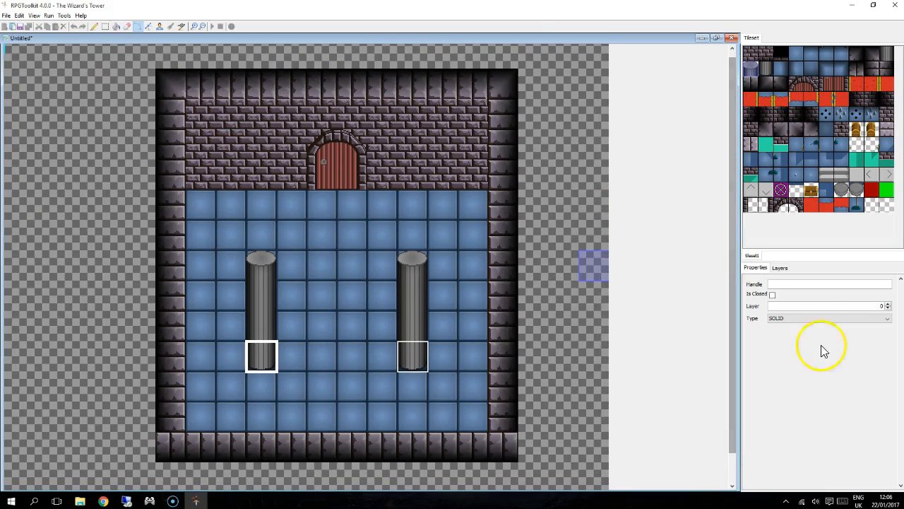
pyautogui.click(807, 318)
pyautogui.click(806, 334)
pyautogui.click(813, 323)
pyautogui.click(804, 346)
pyautogui.click(794, 319)
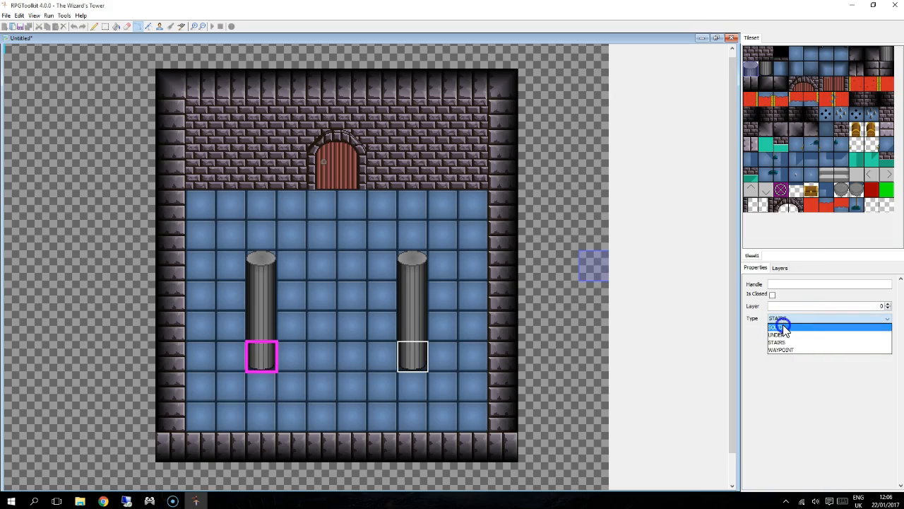
pyautogui.click(783, 326)
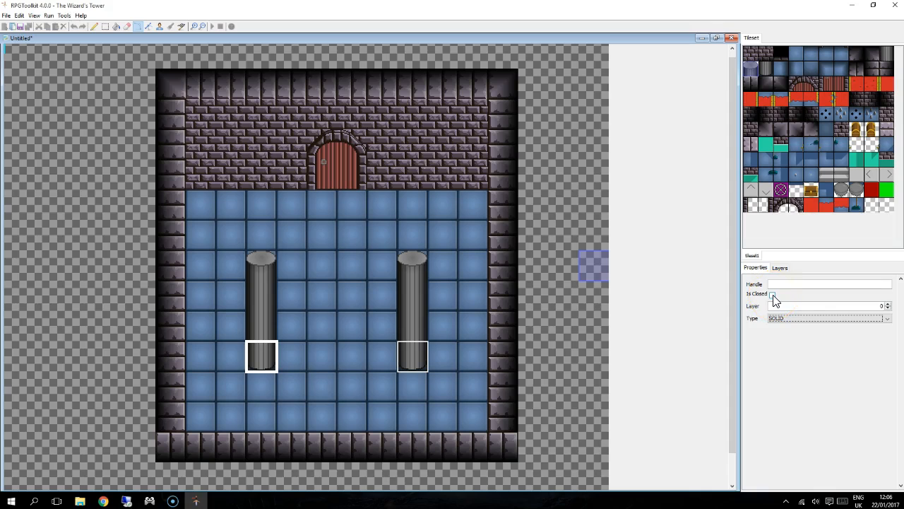
# - Draw a four-point vector on the floor between the pillars and mark it as closed
pyautogui.click(376, 290)
pyautogui.click(308, 340)
pyautogui.rightClick(344, 366)
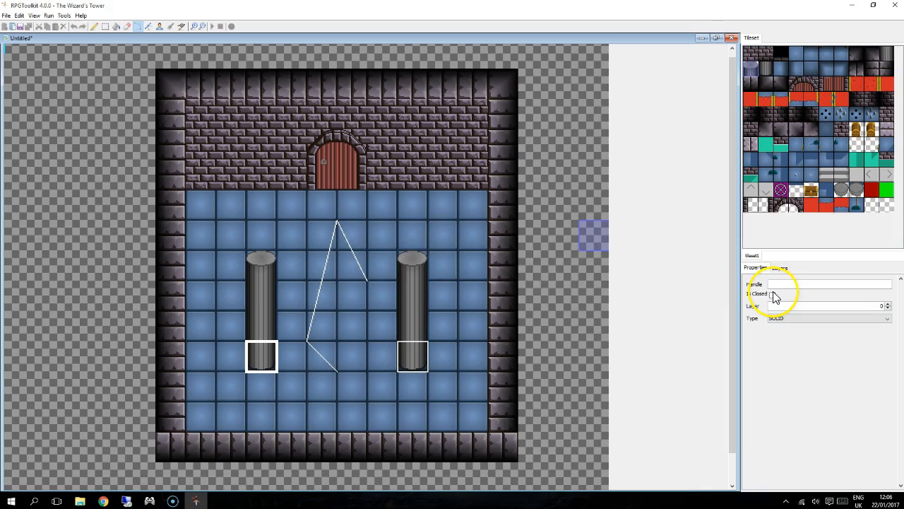
pyautogui.click(359, 267)
pyautogui.click(772, 294)
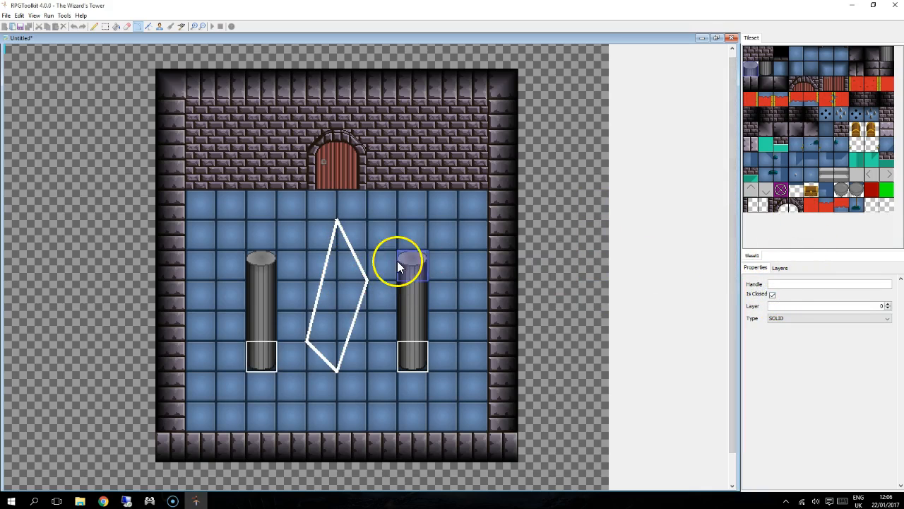
# - Delete the closed four-point vector between the pillars
pyautogui.click(350, 244)
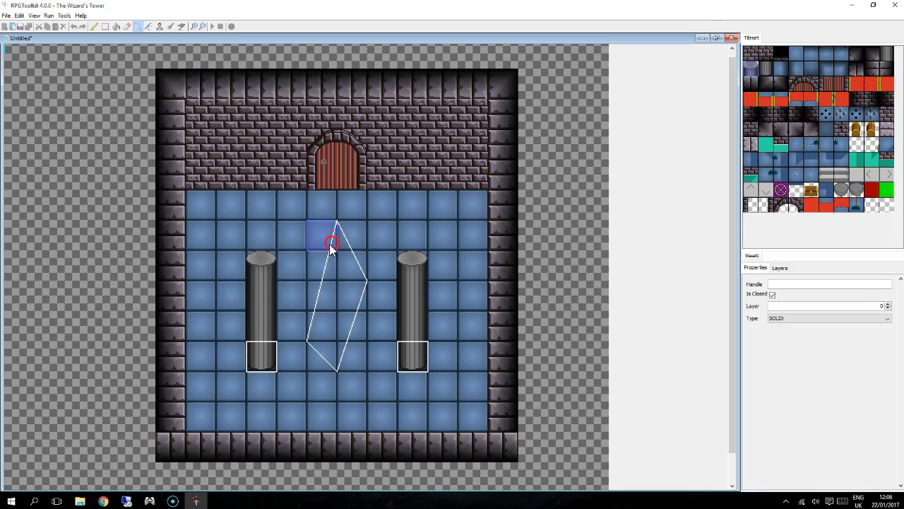
pyautogui.click(318, 303)
pyautogui.click(320, 289)
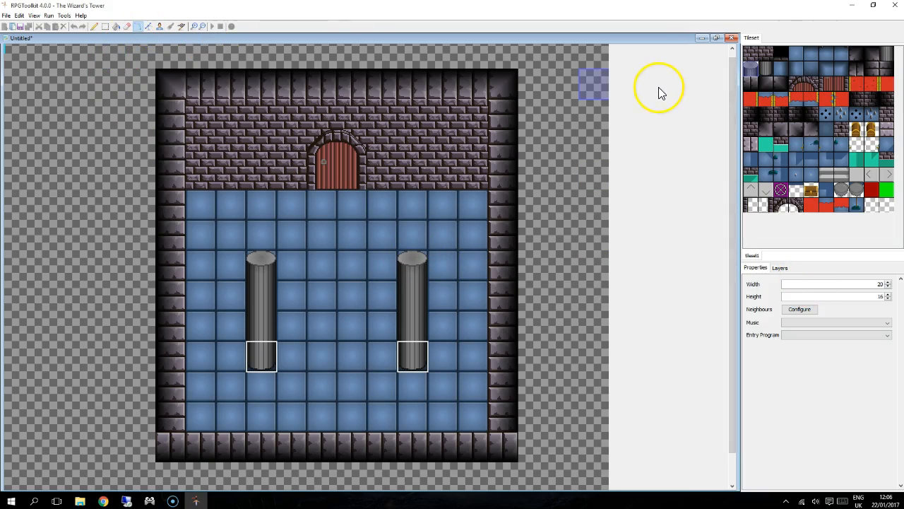
# - Draw a rectangular program vector two tiles wide and one tile high on the floor directly below the door
pyautogui.click(138, 26)
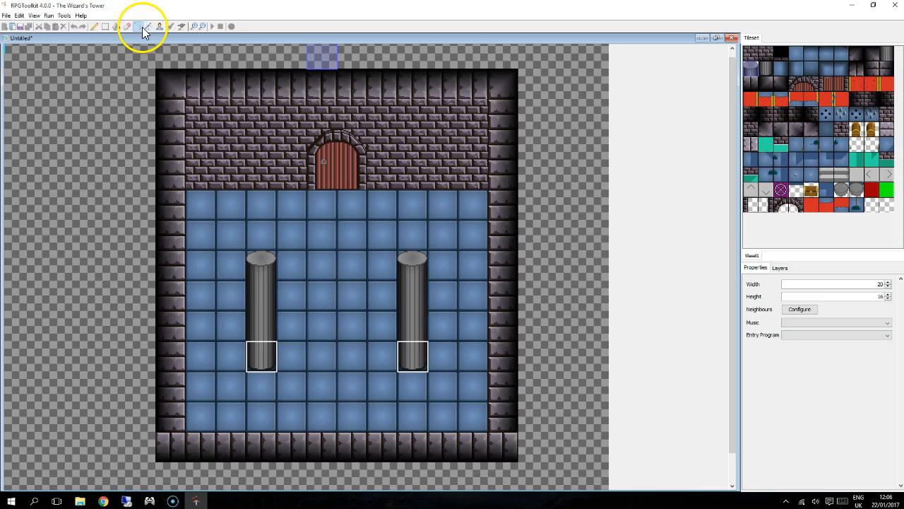
pyautogui.click(147, 27)
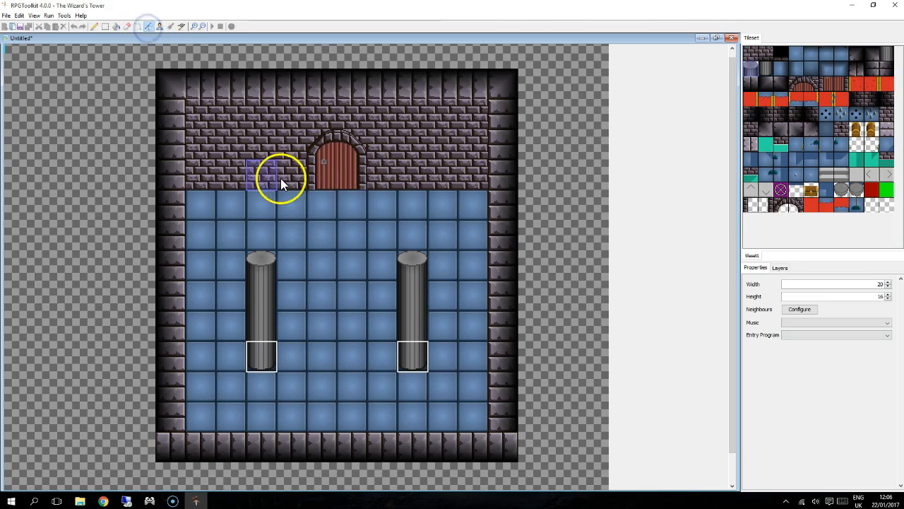
pyautogui.click(305, 190)
pyautogui.click(308, 230)
pyautogui.click(376, 221)
pyautogui.click(367, 190)
pyautogui.click(305, 190)
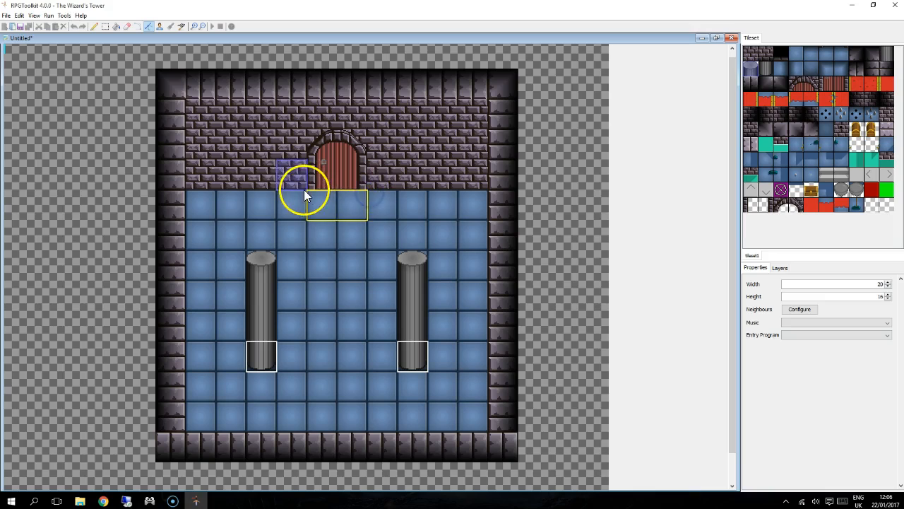
pyautogui.rightClick(381, 205)
# - Select the program vector below the door, check its program choices and set its activation to STEP-ON
pyautogui.click(347, 190)
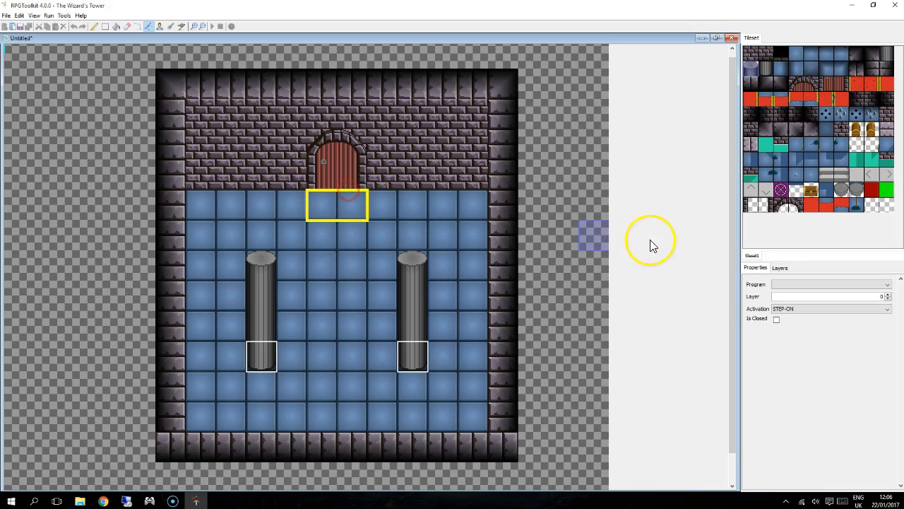
pyautogui.click(875, 284)
pyautogui.click(875, 285)
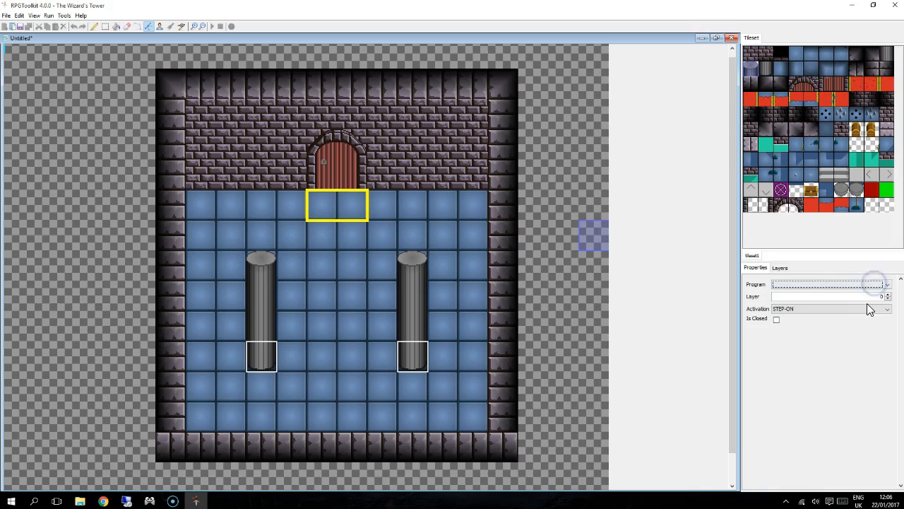
pyautogui.click(868, 308)
pyautogui.click(814, 319)
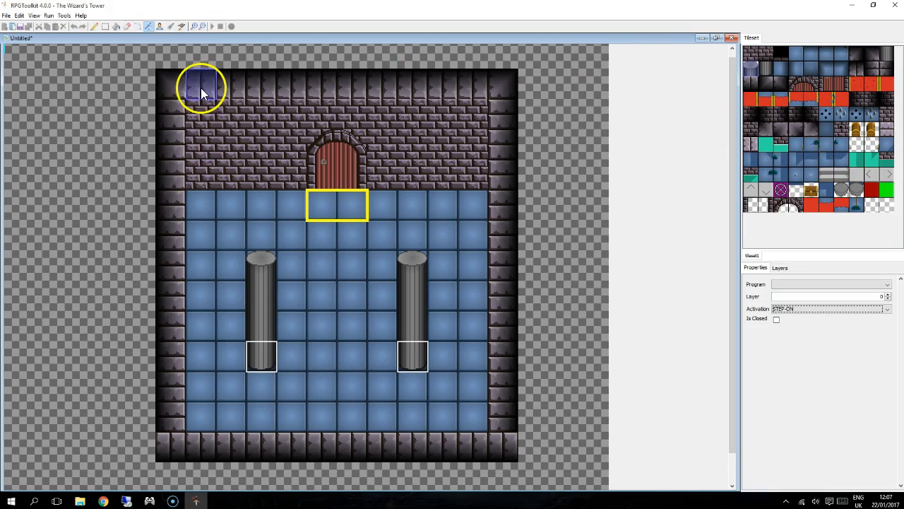
# - Restore the untitled board window to its smaller size beside the Room0 board
pyautogui.click(717, 37)
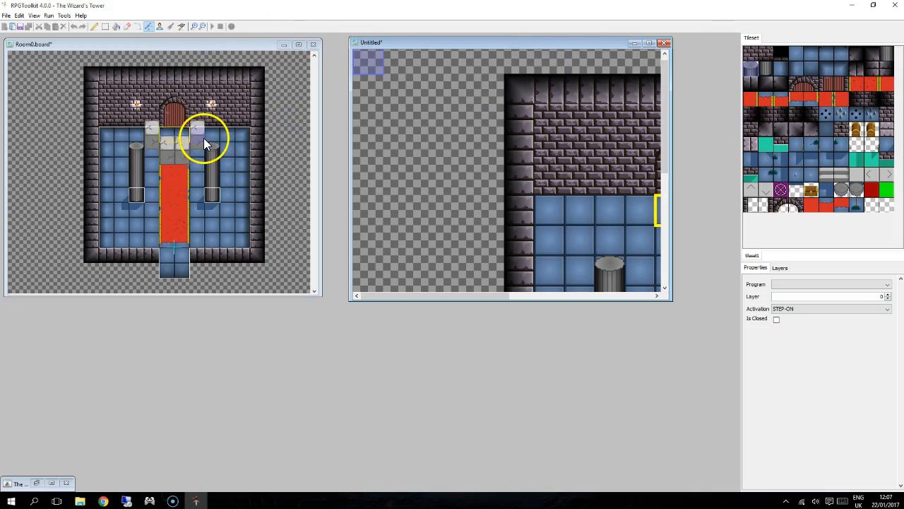
# - Enlarge the untitled board and place four sprites around the program vector: one on each side and two directly below it
pyautogui.click(197, 25)
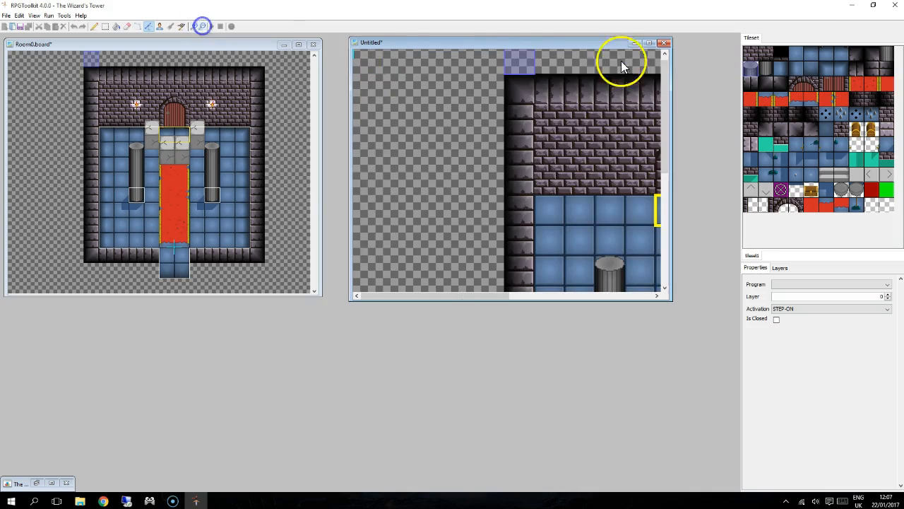
pyautogui.click(649, 45)
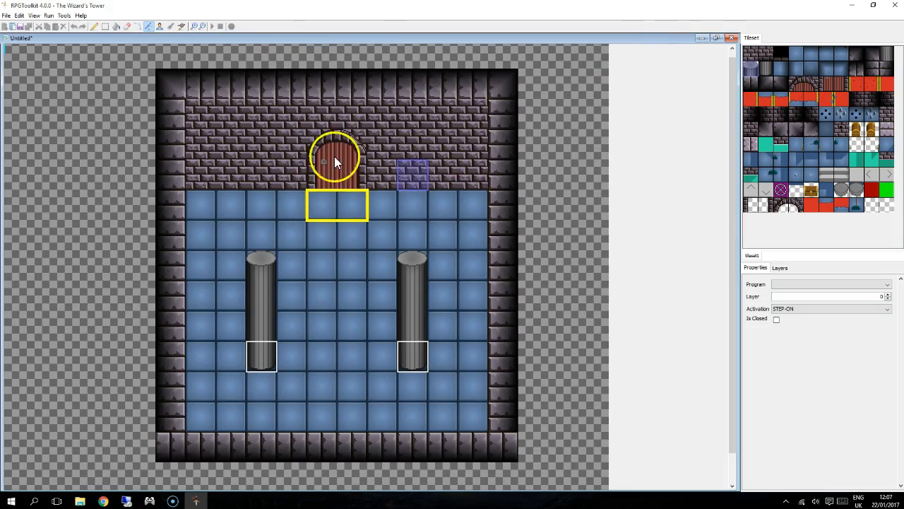
pyautogui.click(161, 26)
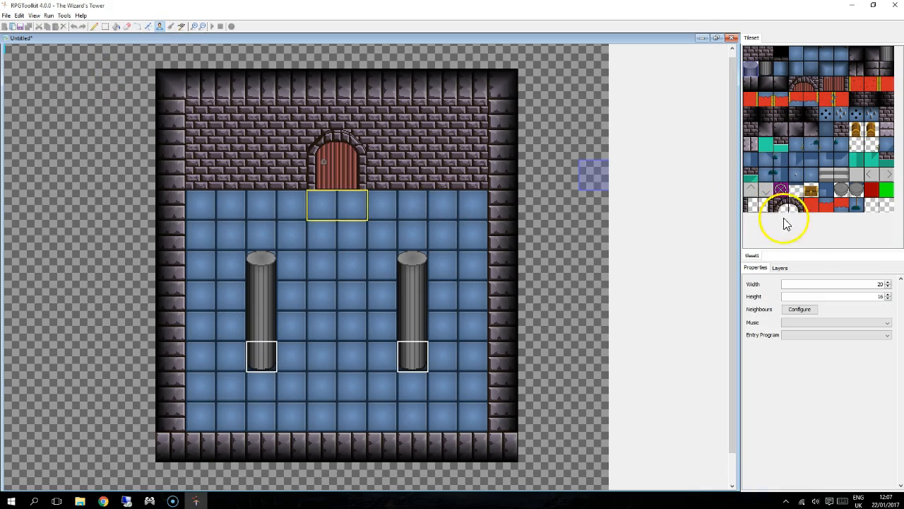
pyautogui.click(779, 269)
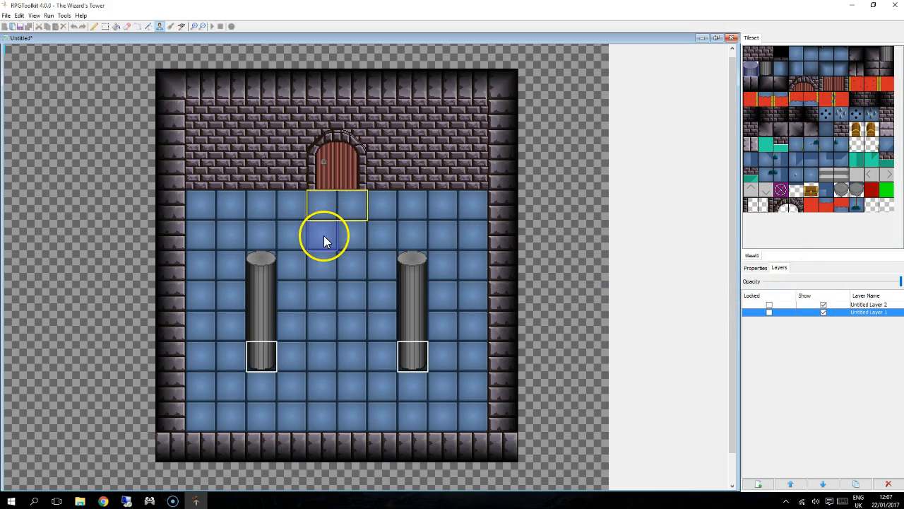
pyautogui.click(324, 205)
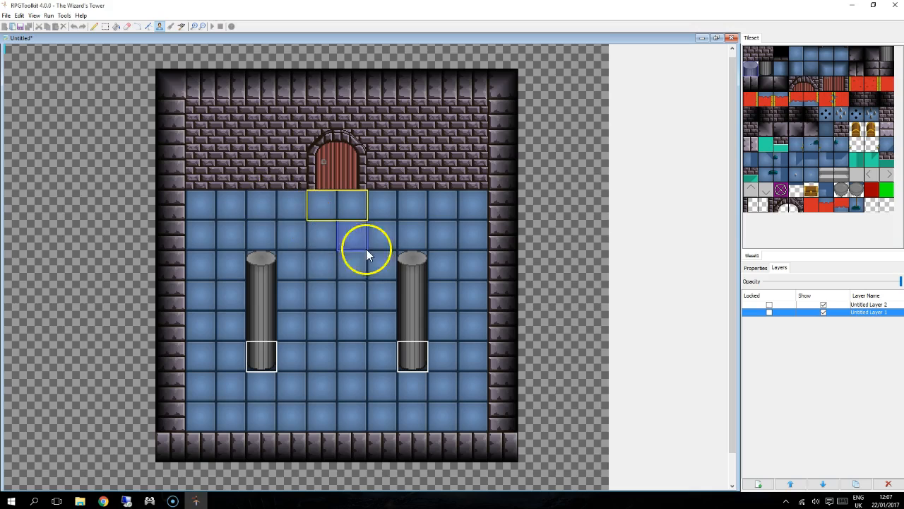
pyautogui.click(319, 241)
pyautogui.click(357, 240)
pyautogui.click(295, 212)
pyautogui.click(383, 206)
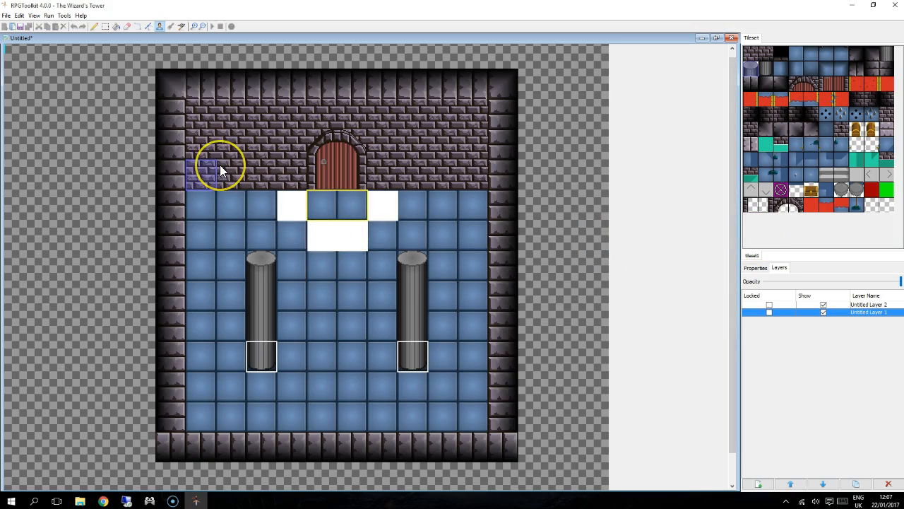
# - Set the item file of the sprite just left of the program vector to Block.item
pyautogui.click(283, 210)
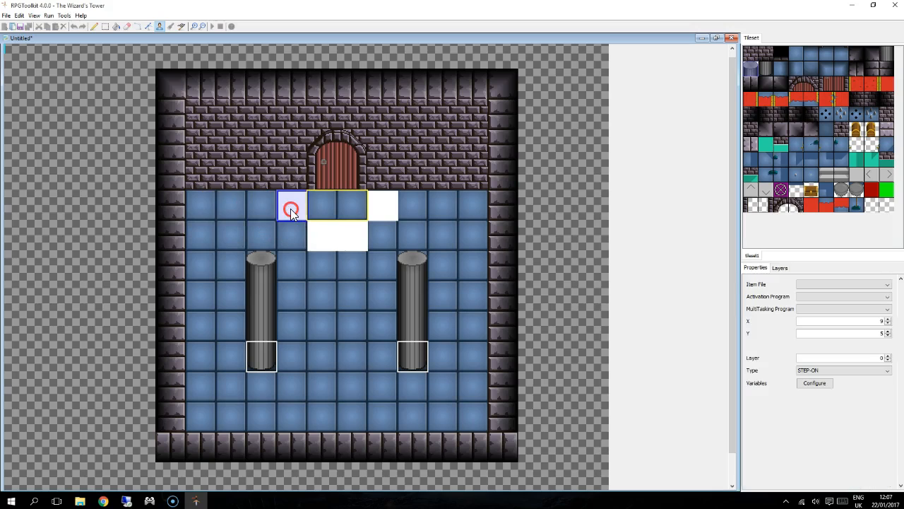
pyautogui.click(290, 209)
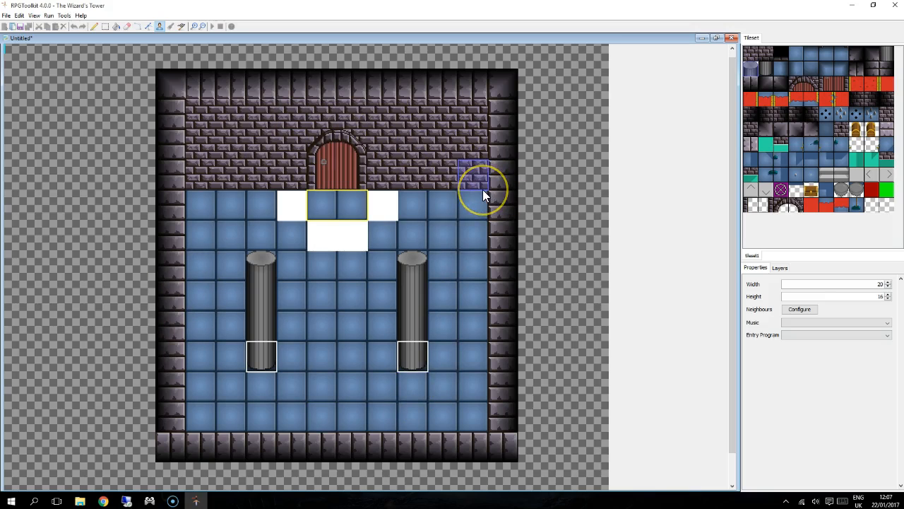
pyautogui.click(291, 210)
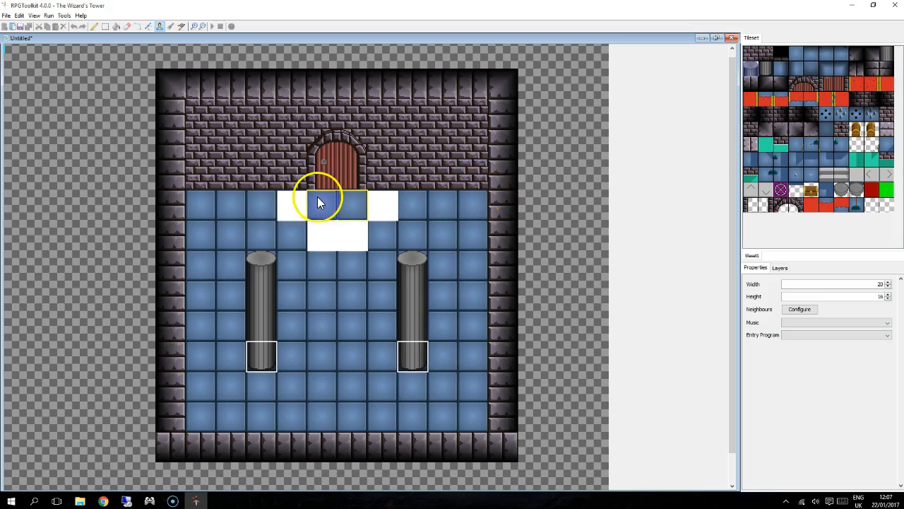
pyautogui.click(296, 196)
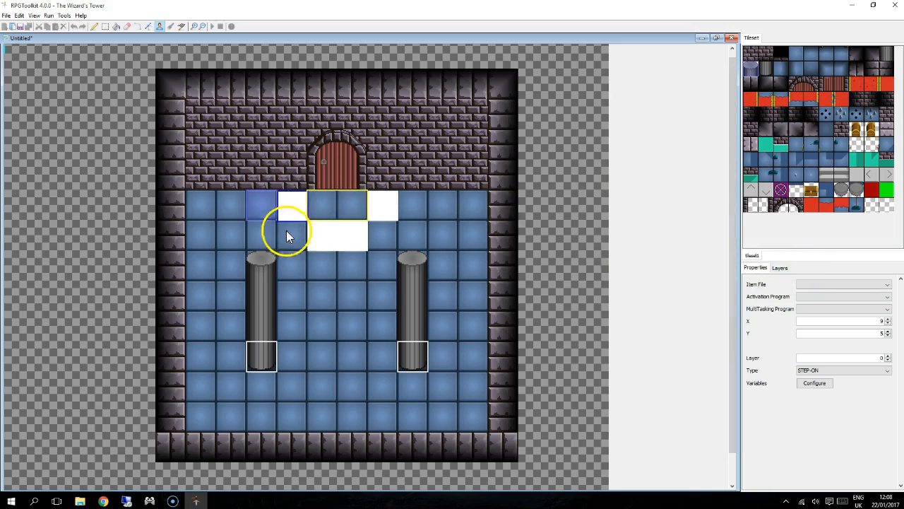
pyautogui.click(824, 283)
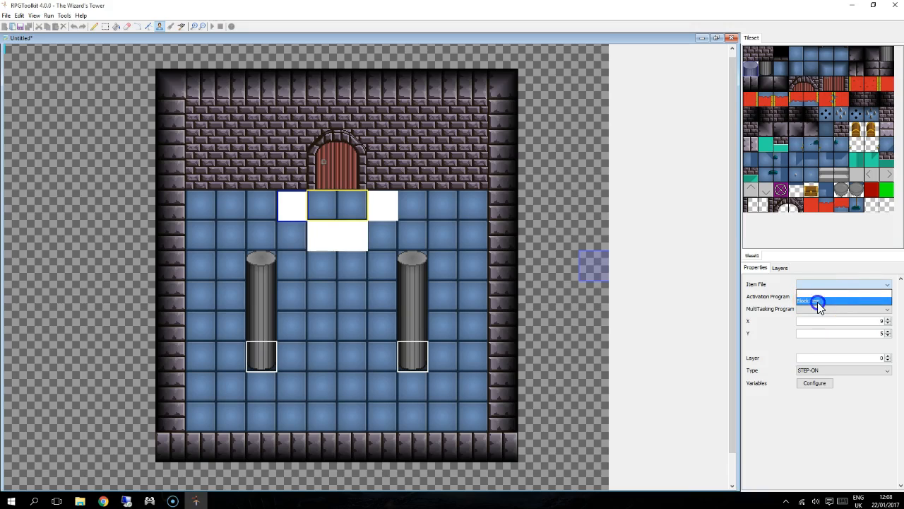
pyautogui.click(820, 302)
# - Assign Block.item to the two sprites below the program vector and the one to its right
pyautogui.click(321, 236)
pyautogui.click(822, 284)
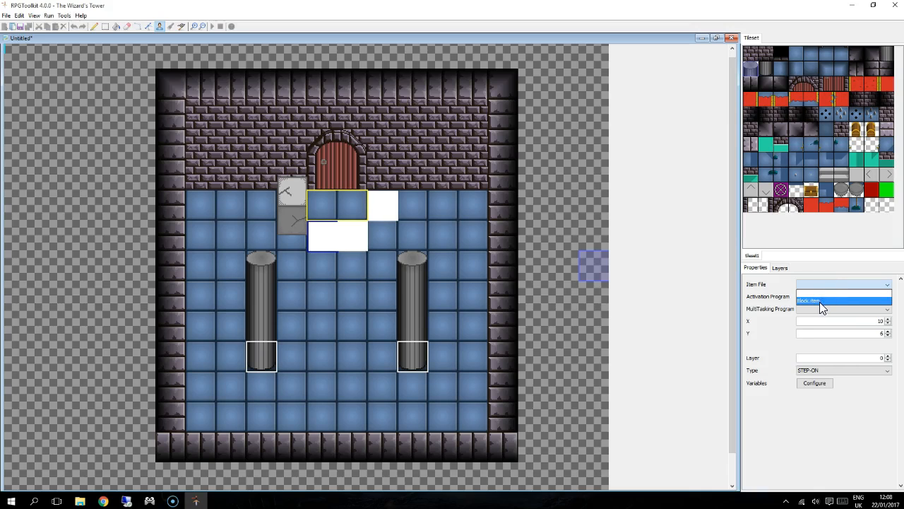
pyautogui.click(820, 302)
pyautogui.click(357, 236)
pyautogui.click(821, 284)
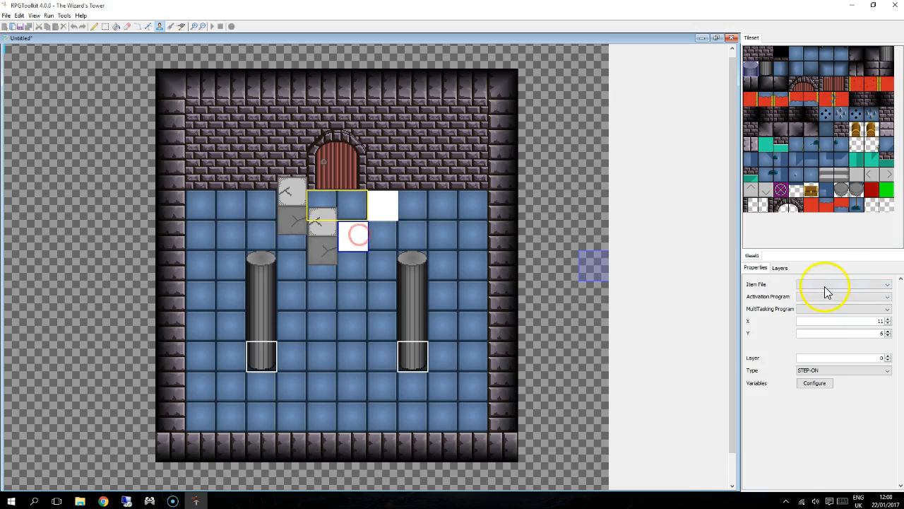
pyautogui.click(816, 300)
pyautogui.click(383, 205)
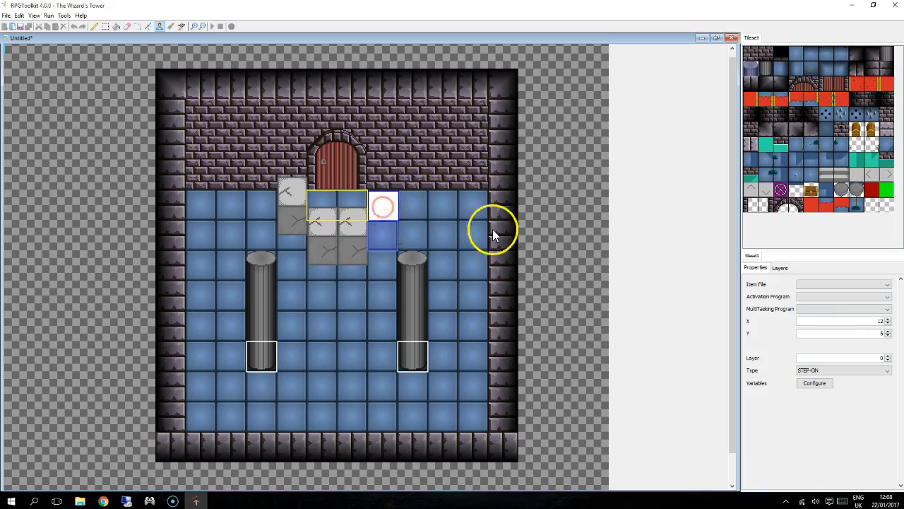
pyautogui.click(815, 282)
pyautogui.click(808, 300)
# - Try moving the block left of the program vector along X, and return it to X 9
pyautogui.click(298, 199)
pyautogui.click(323, 233)
pyautogui.click(359, 237)
pyautogui.click(401, 198)
pyautogui.click(295, 198)
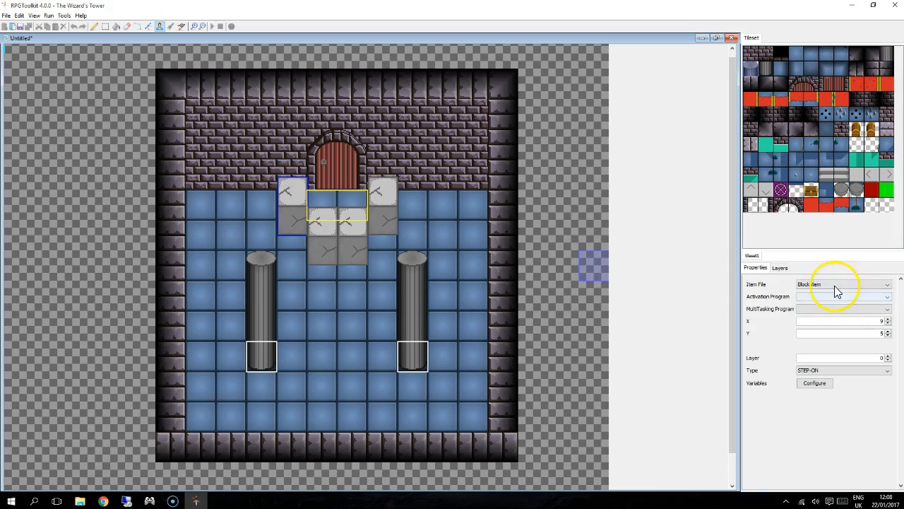
pyautogui.click(889, 319)
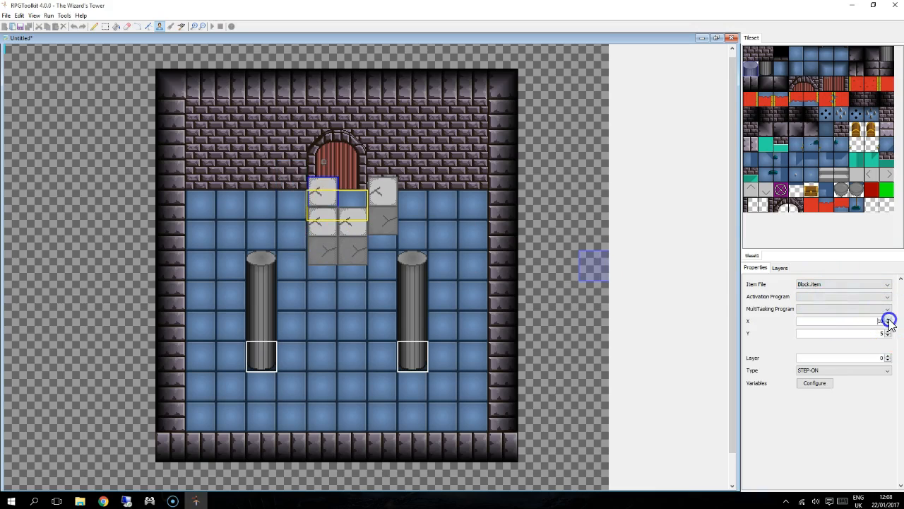
pyautogui.click(889, 318)
pyautogui.click(889, 324)
pyautogui.click(889, 324)
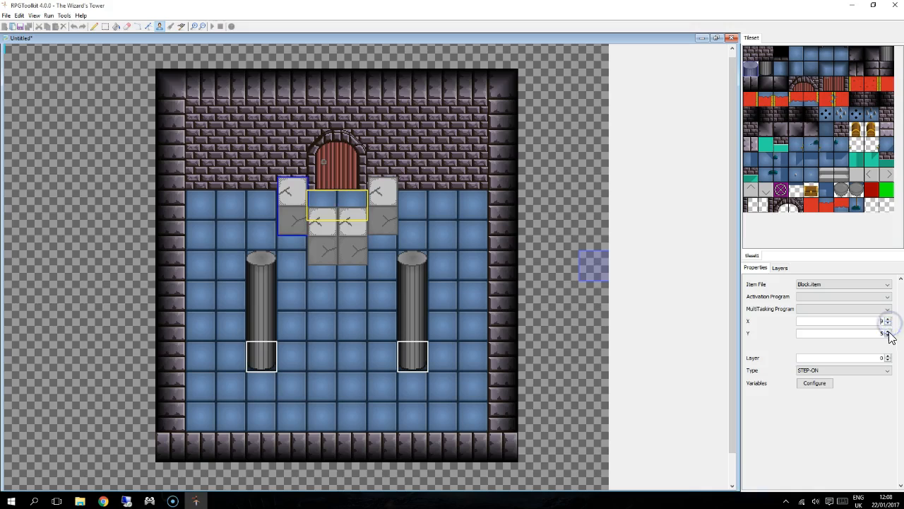
# - Try moving the selected left block down the board along Y, and return it to Y 5
pyautogui.click(889, 331)
pyautogui.click(889, 331)
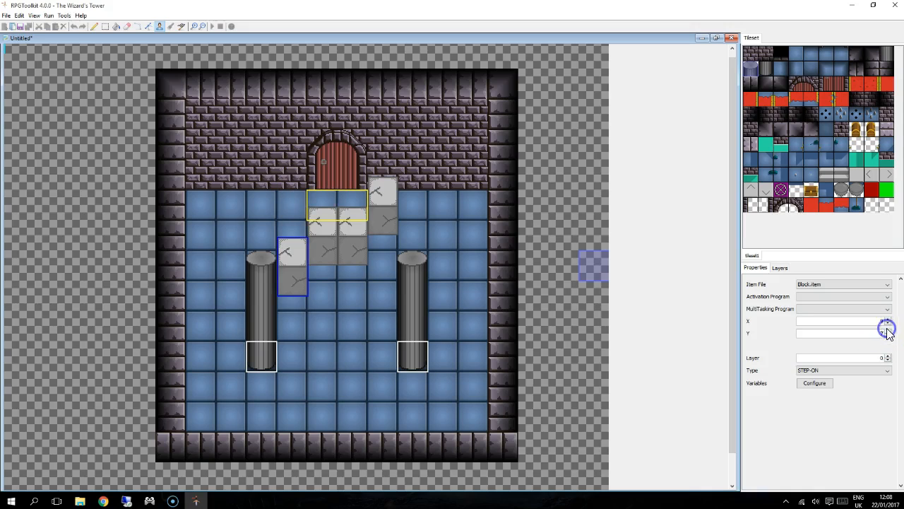
pyautogui.click(889, 334)
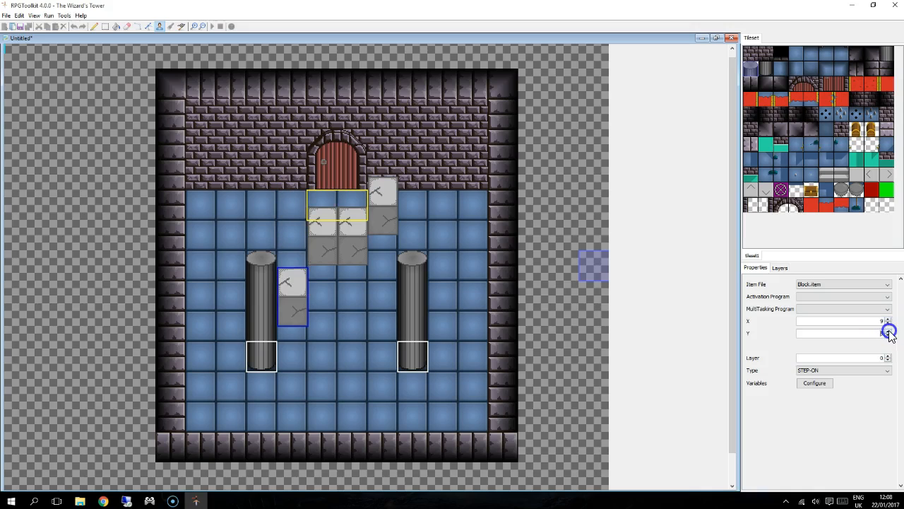
pyautogui.click(889, 334)
pyautogui.click(889, 336)
pyautogui.click(889, 336)
pyautogui.click(890, 336)
pyautogui.click(890, 336)
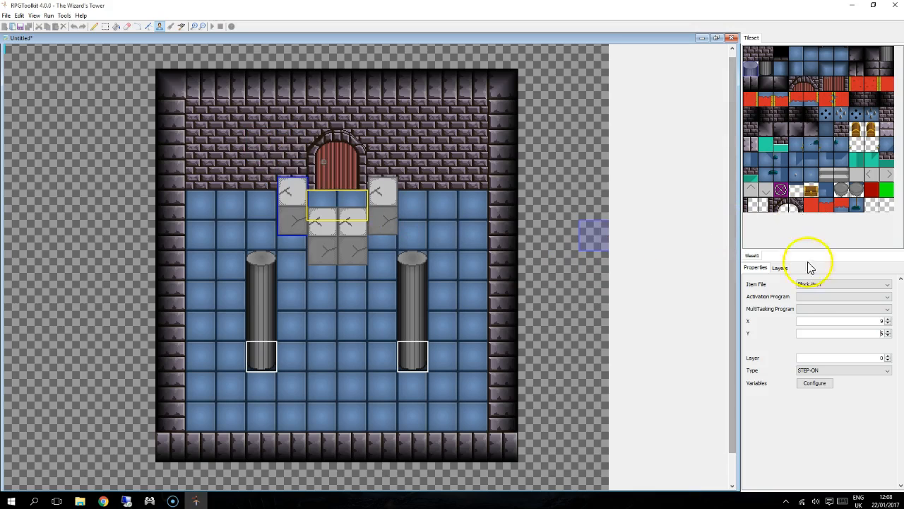
# - Try the left block on layer 1, check it by hiding and reshowing Untitled Layer 1, and return its layer to 0
pyautogui.click(780, 268)
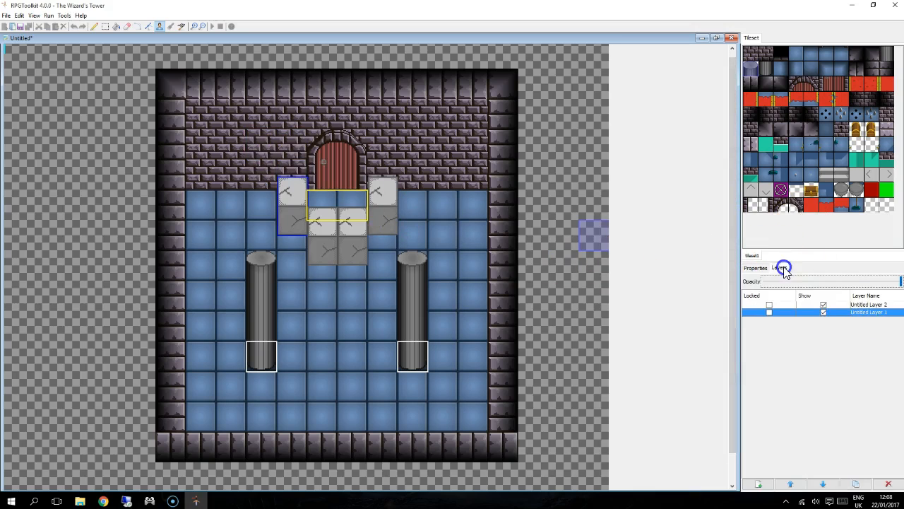
pyautogui.click(754, 268)
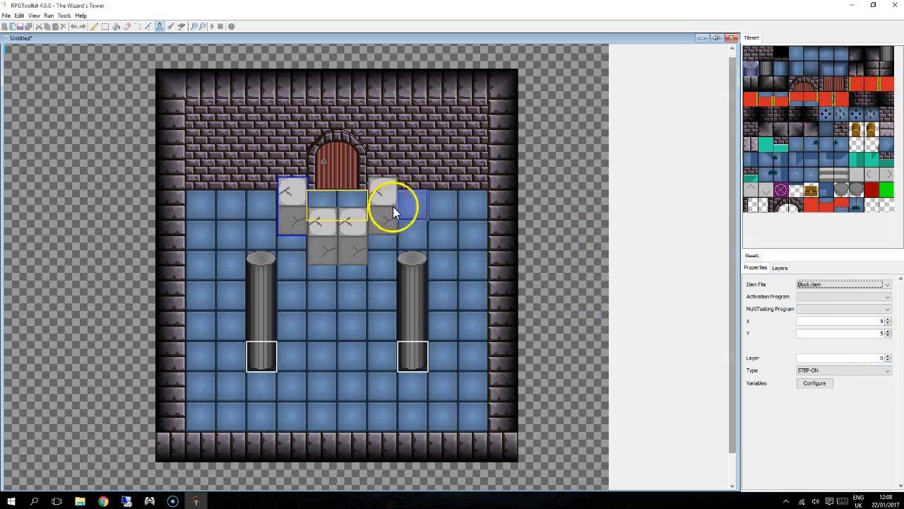
pyautogui.click(887, 357)
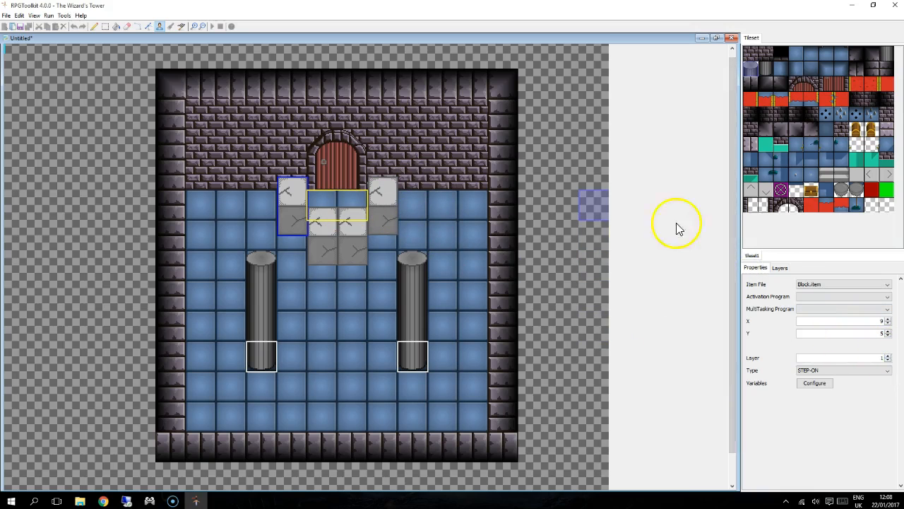
pyautogui.click(779, 268)
pyautogui.click(823, 312)
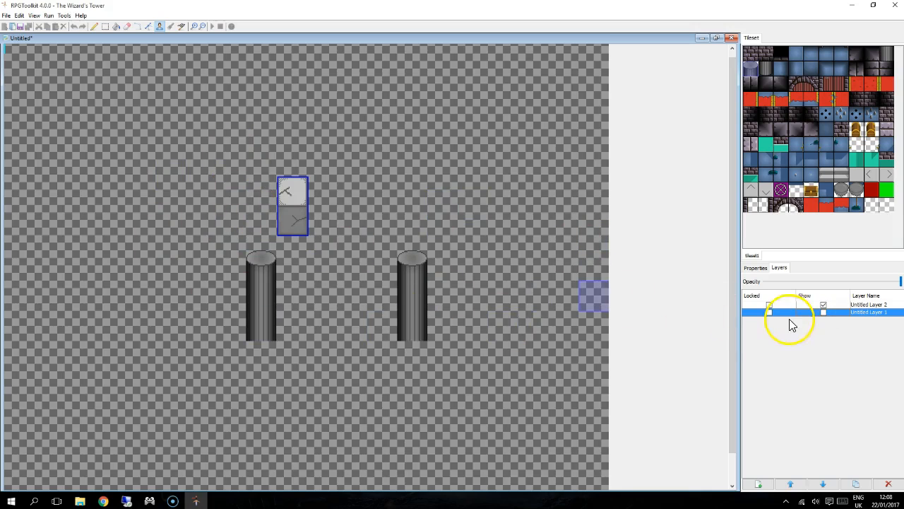
pyautogui.click(824, 313)
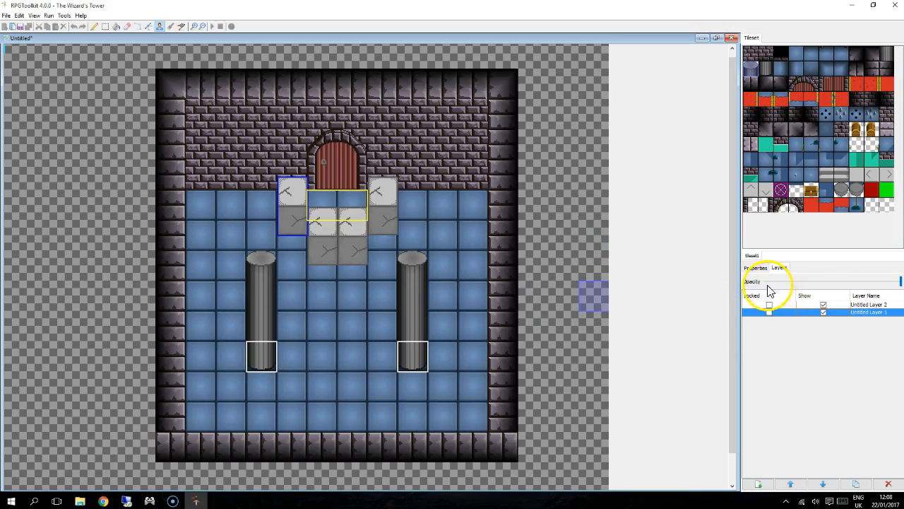
pyautogui.click(755, 268)
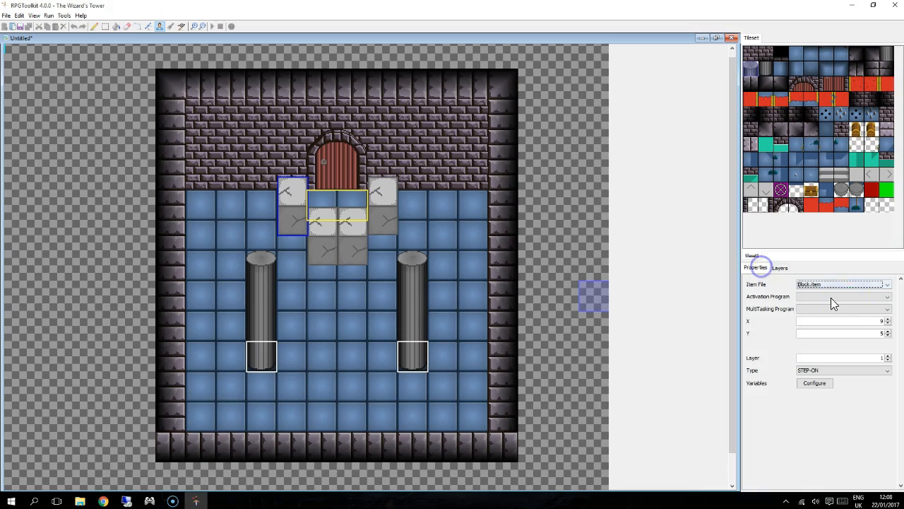
pyautogui.click(889, 359)
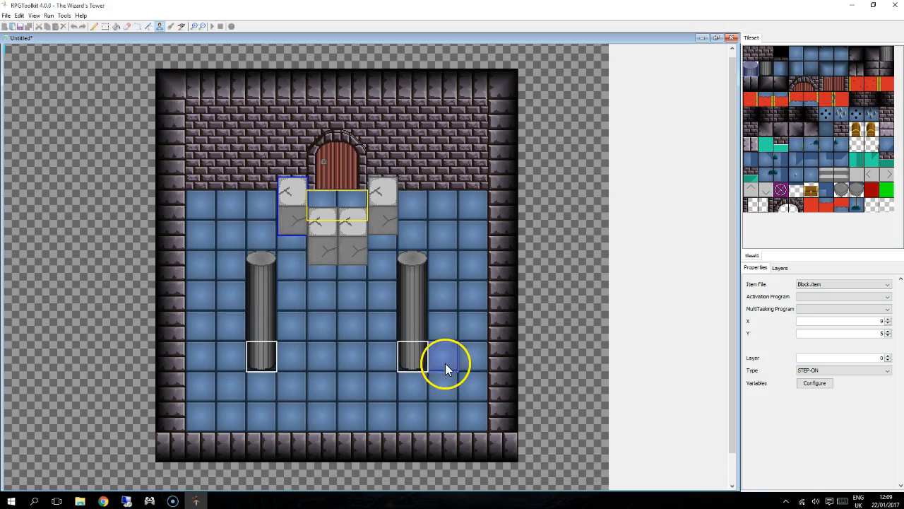
# - Try the board's start position at several floor spots and place it on the floor between the two pillar bases
pyautogui.click(181, 27)
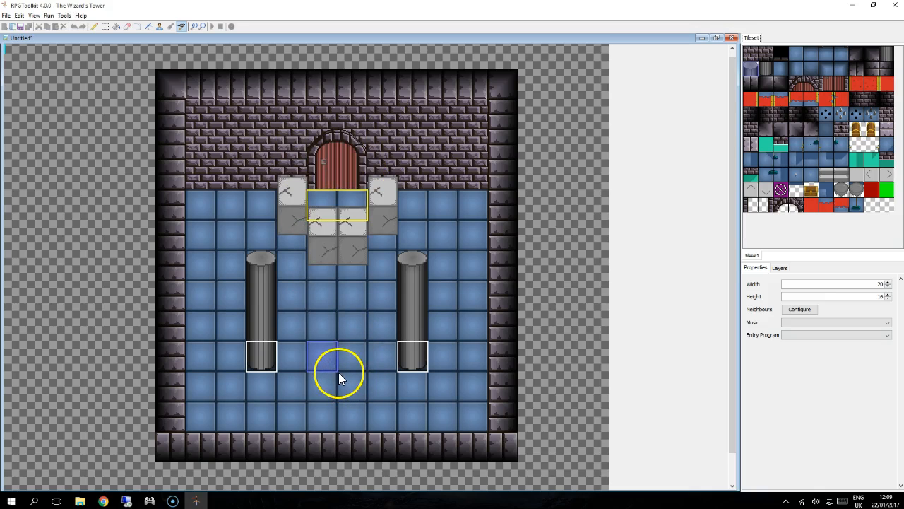
pyautogui.click(323, 383)
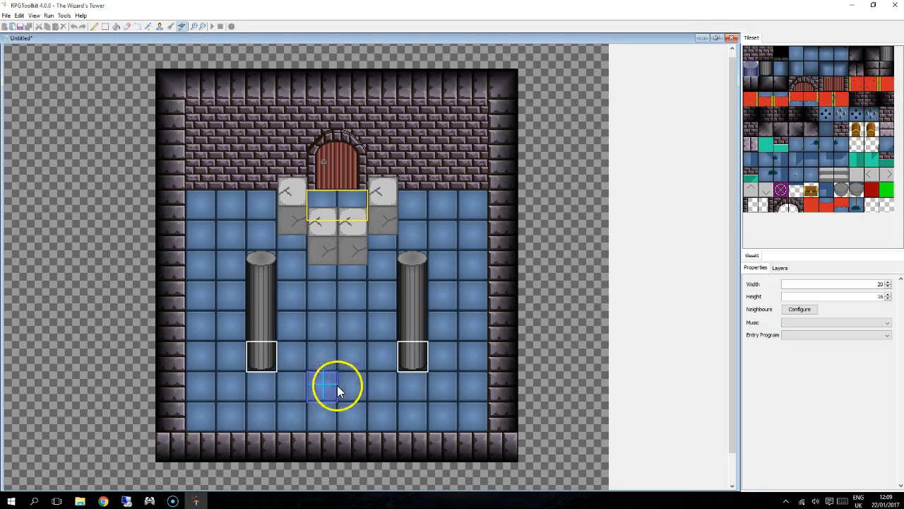
pyautogui.click(318, 353)
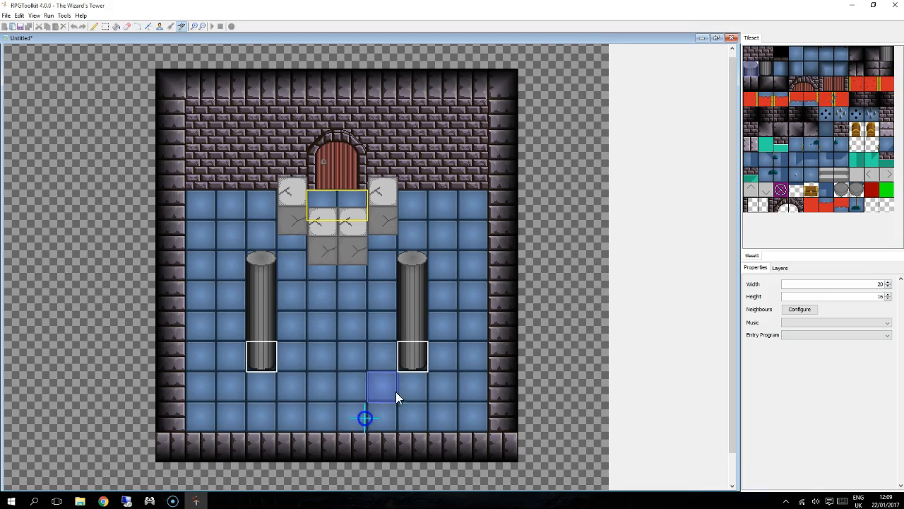
pyautogui.click(448, 227)
pyautogui.click(460, 208)
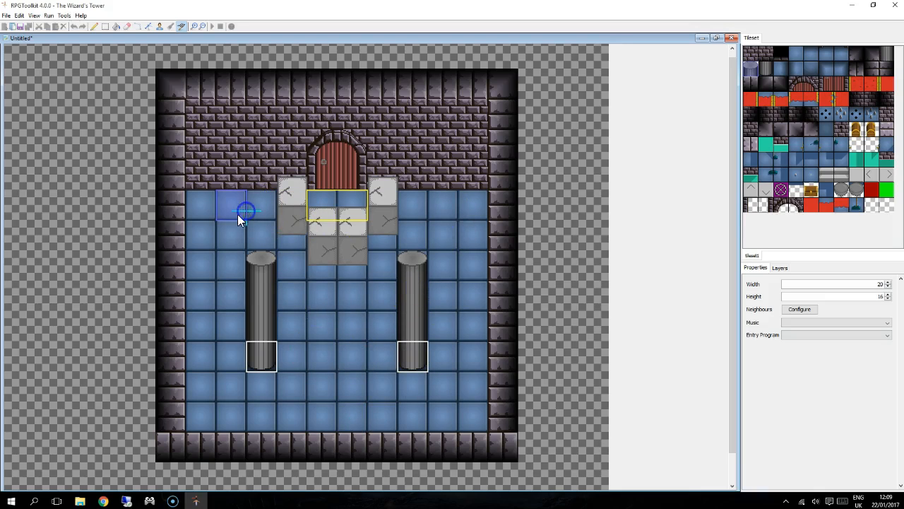
pyautogui.click(226, 359)
pyautogui.click(210, 402)
pyautogui.click(368, 378)
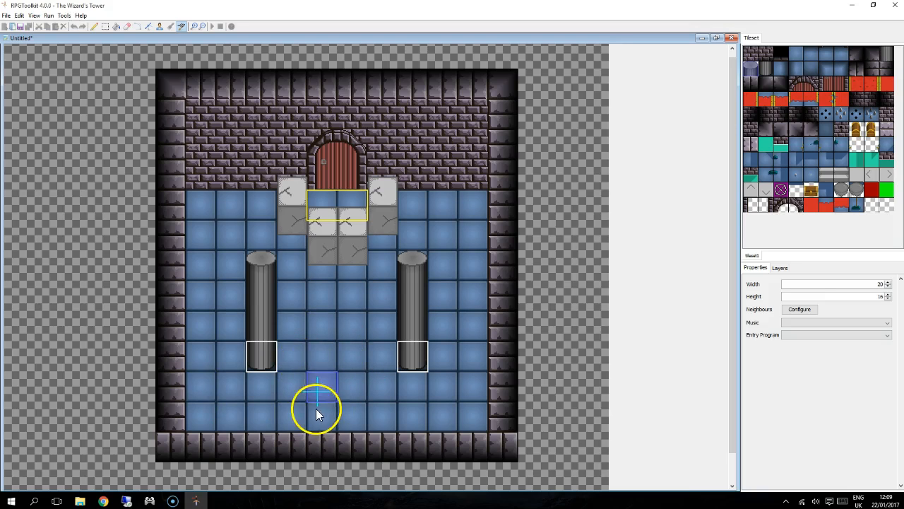
pyautogui.click(263, 359)
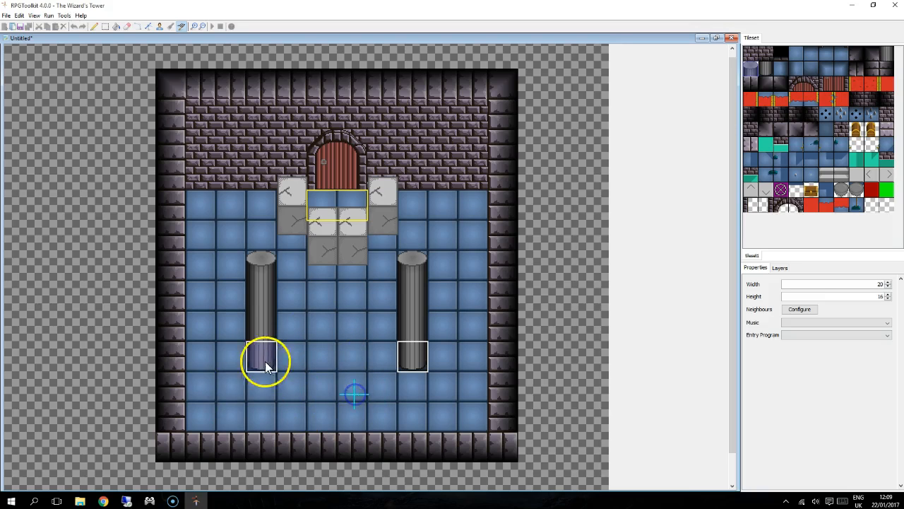
pyautogui.click(404, 357)
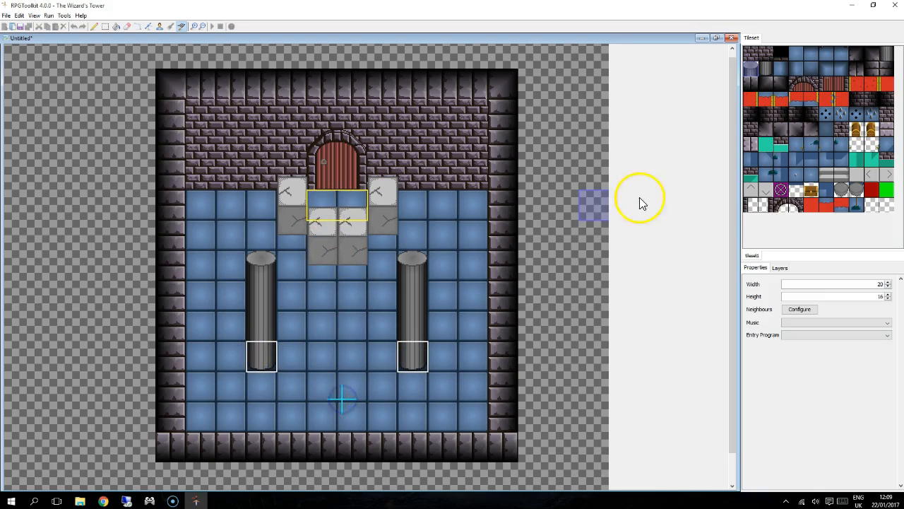
pyautogui.click(323, 352)
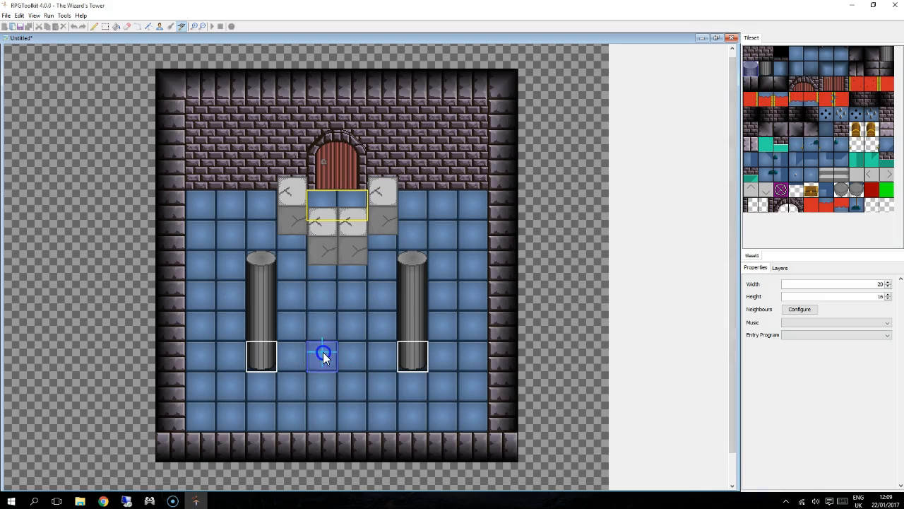
# - Move the start position one tile right on the floor between the pillar bases, and show the zoomed-out board beside Room0
pyautogui.click(355, 363)
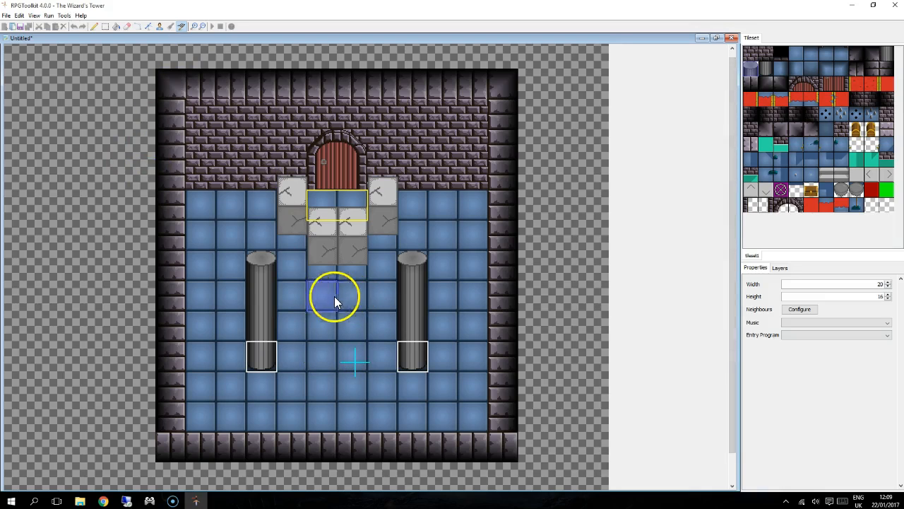
pyautogui.doubleClick(588, 35)
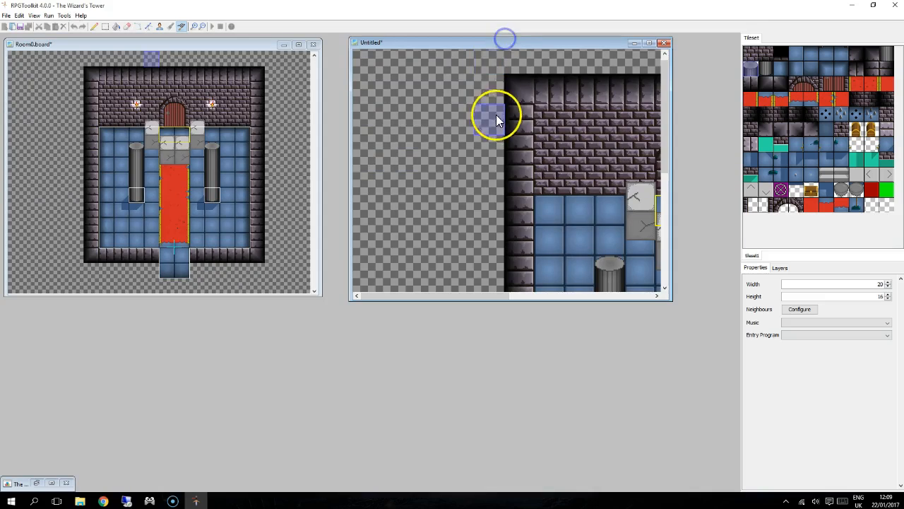
pyautogui.doubleClick(514, 41)
pyautogui.scroll(-3, 505, 138)
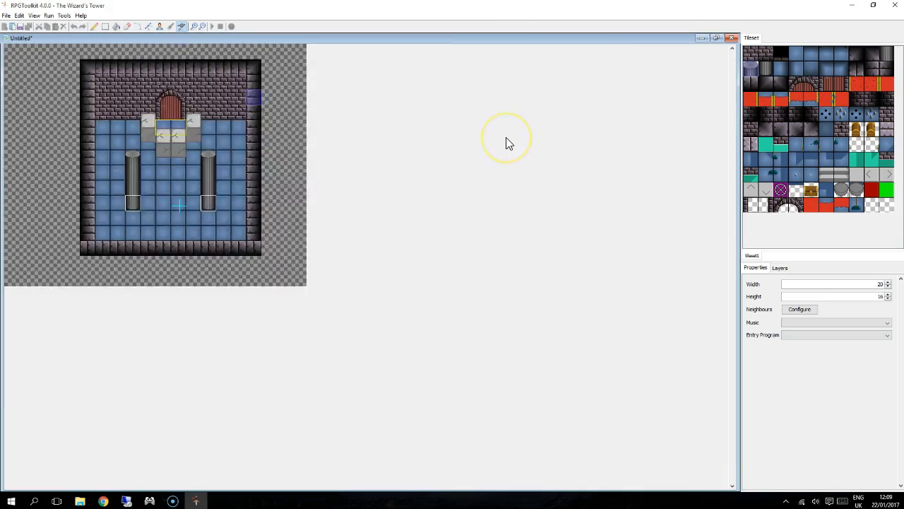
pyautogui.scroll(1, 506, 138)
pyautogui.doubleClick(294, 37)
pyautogui.moveTo(429, 44); pyautogui.dragTo(418, 56)
# - Save the new board as demo in the Boards folder
pyautogui.click(25, 31)
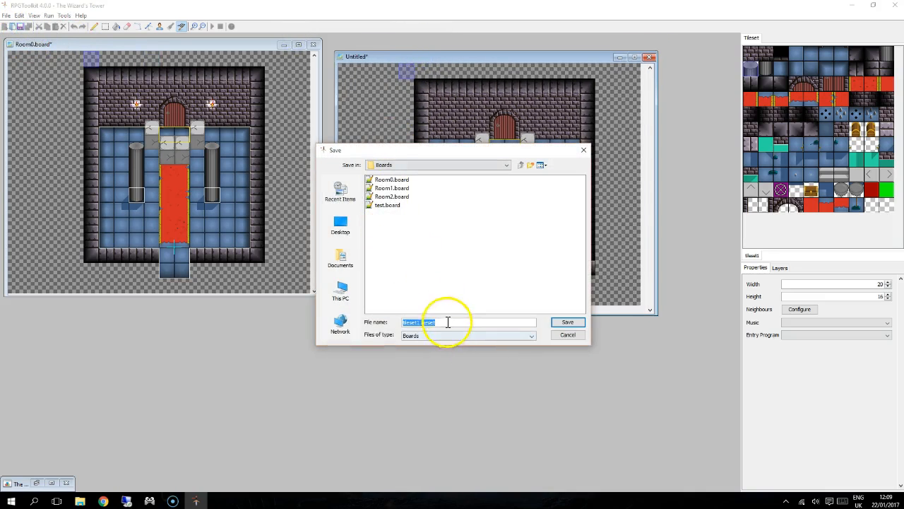
pyautogui.press('BackSpace')
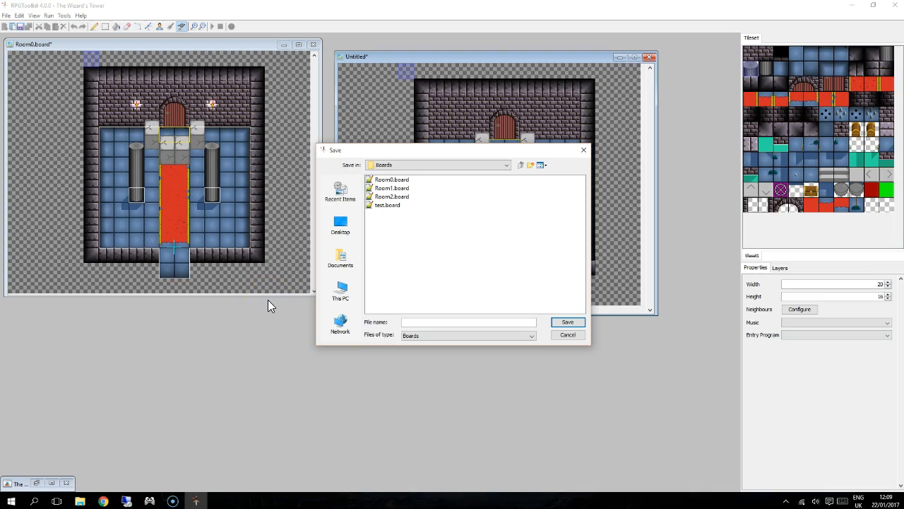
pyautogui.write('demo')
pyautogui.press('Return')
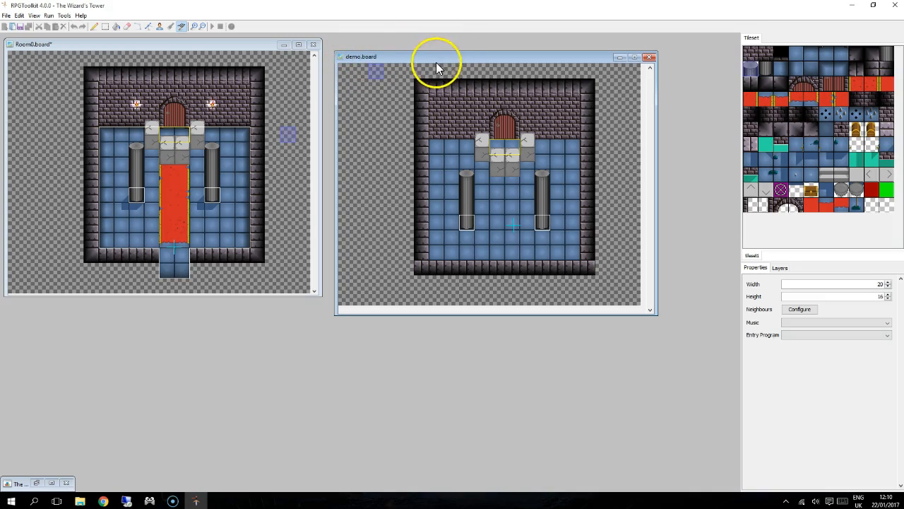
# - Close demo.board, reopen it from the project's Boards folder and place it beside Room0
pyautogui.moveTo(436, 62); pyautogui.dragTo(396, 64)
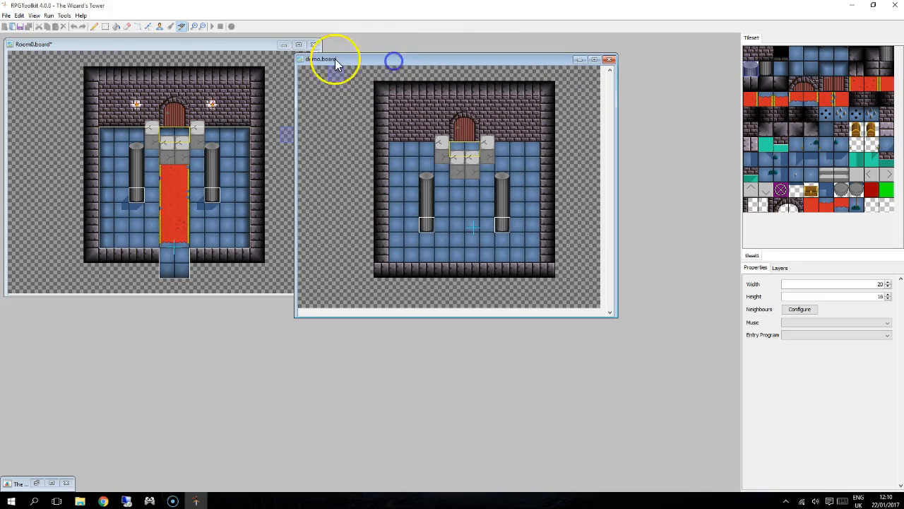
pyautogui.click(609, 59)
pyautogui.click(12, 26)
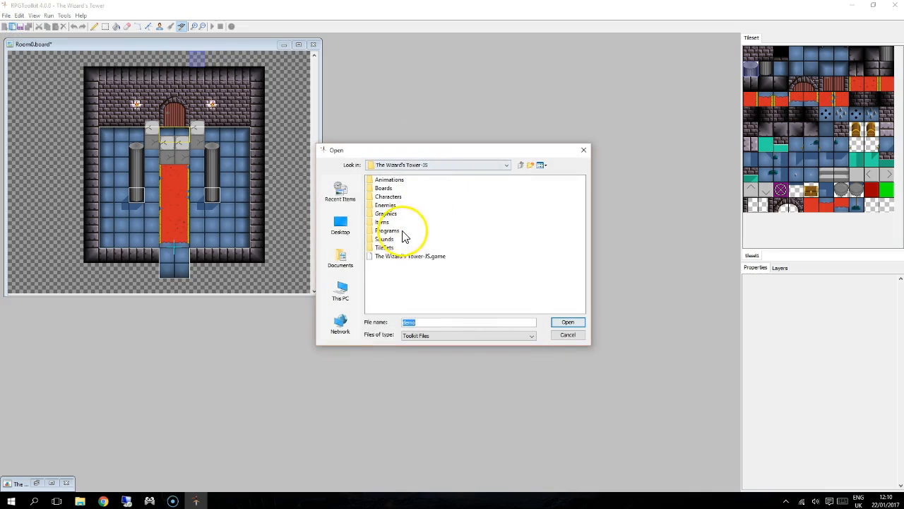
pyautogui.doubleClick(383, 188)
pyautogui.doubleClick(396, 181)
pyautogui.moveTo(151, 41); pyautogui.dragTo(488, 112)
# - Check the reopened board's layers by hiding and reshowing Untitled Layer 2 and Untitled Layer 1
pyautogui.click(780, 267)
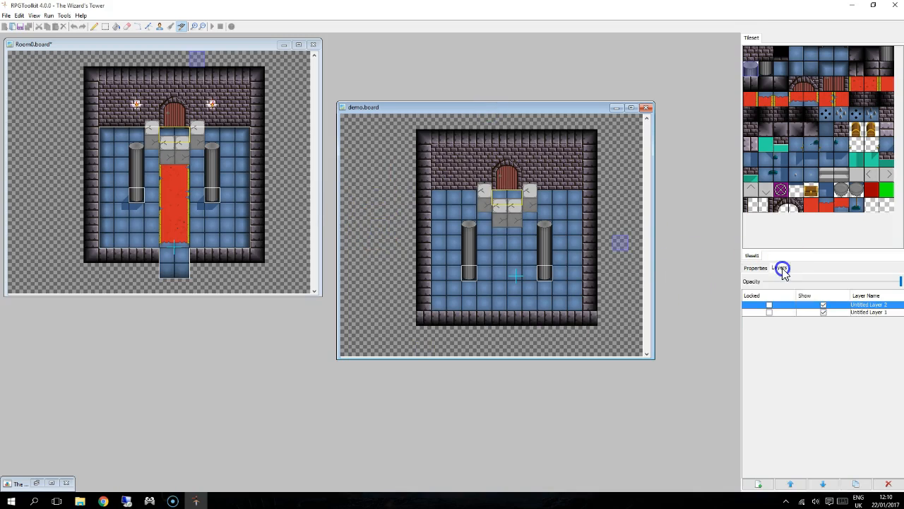
pyautogui.click(824, 305)
pyautogui.click(824, 312)
pyautogui.click(823, 313)
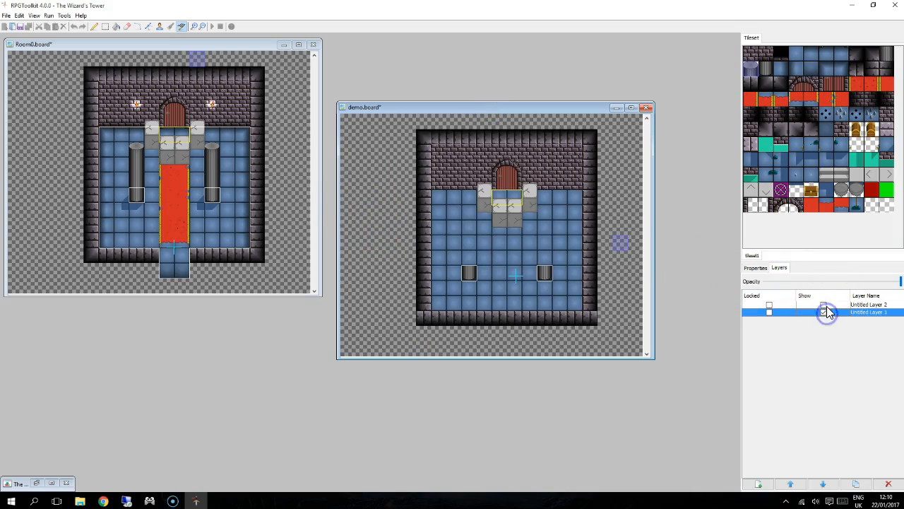
pyautogui.click(824, 304)
pyautogui.moveTo(487, 107); pyautogui.dragTo(464, 47)
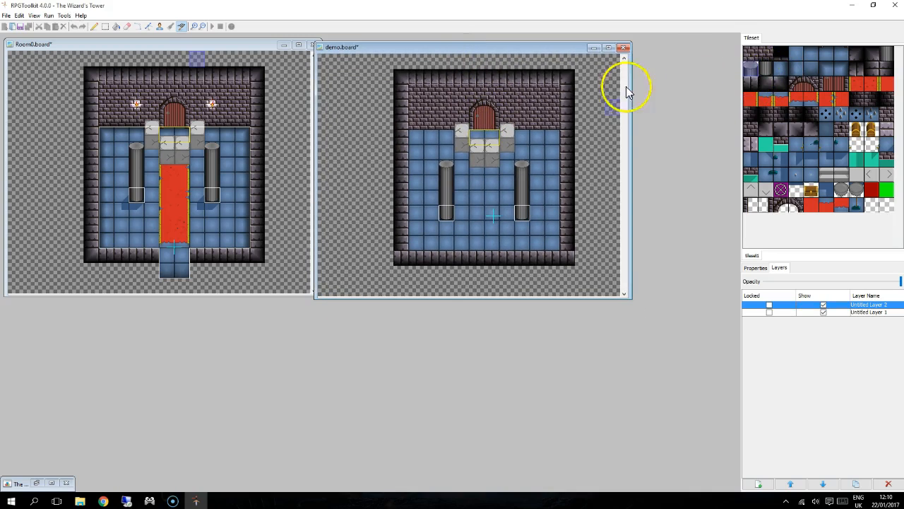
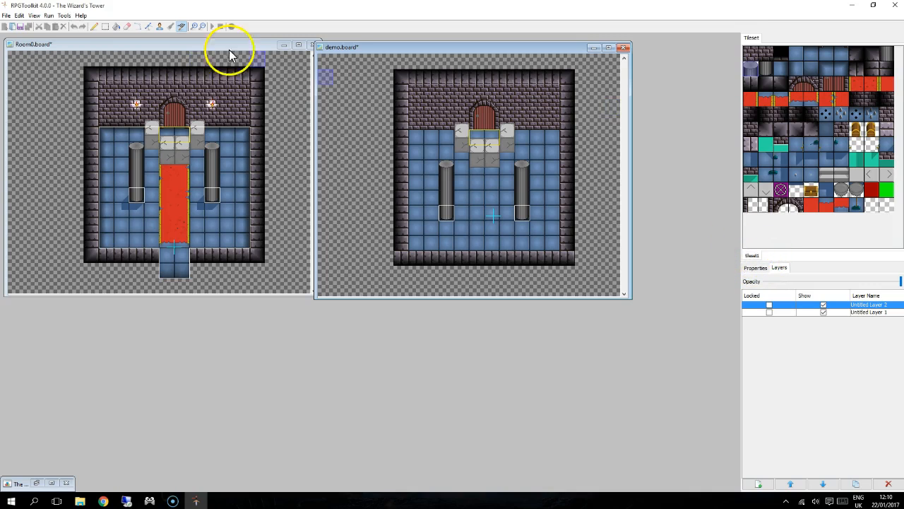
# - Open the torch_anim tileset from the TileSets folder, and compare it with tileset1 by switching between the two
pyautogui.click(14, 26)
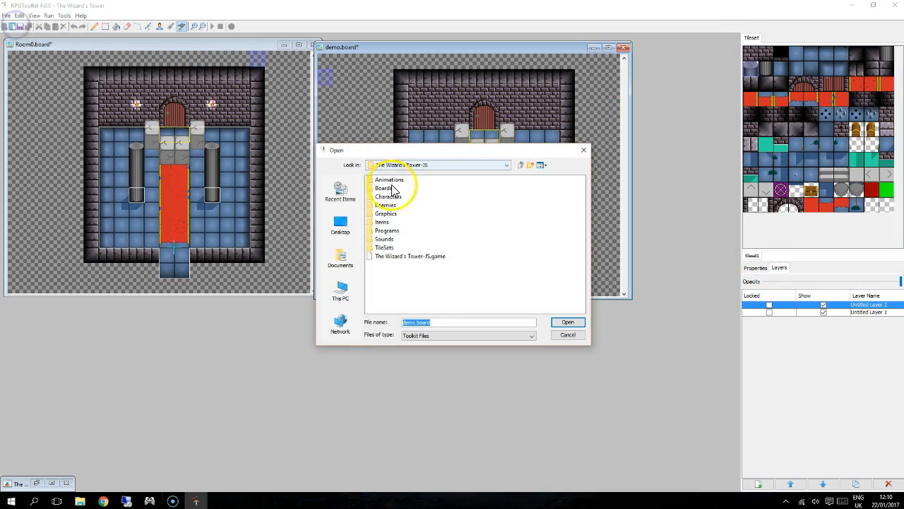
pyautogui.doubleClick(385, 249)
pyautogui.moveTo(403, 153); pyautogui.dragTo(470, 124)
pyautogui.doubleClick(470, 159)
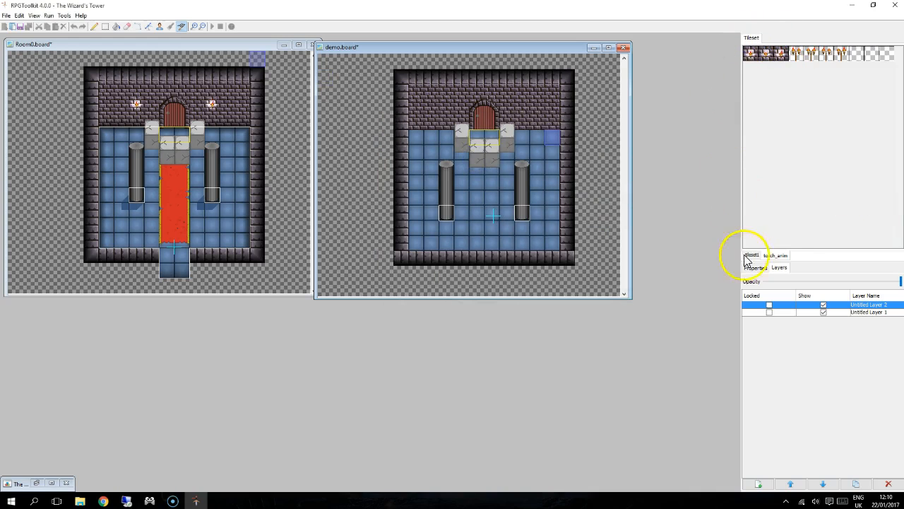
pyautogui.click(750, 255)
pyautogui.click(777, 255)
pyautogui.click(748, 255)
pyautogui.click(775, 256)
# - Paint a torch tile from torch_anim on Untitled Layer 1 on the brick wall at each side of the door
pyautogui.click(419, 54)
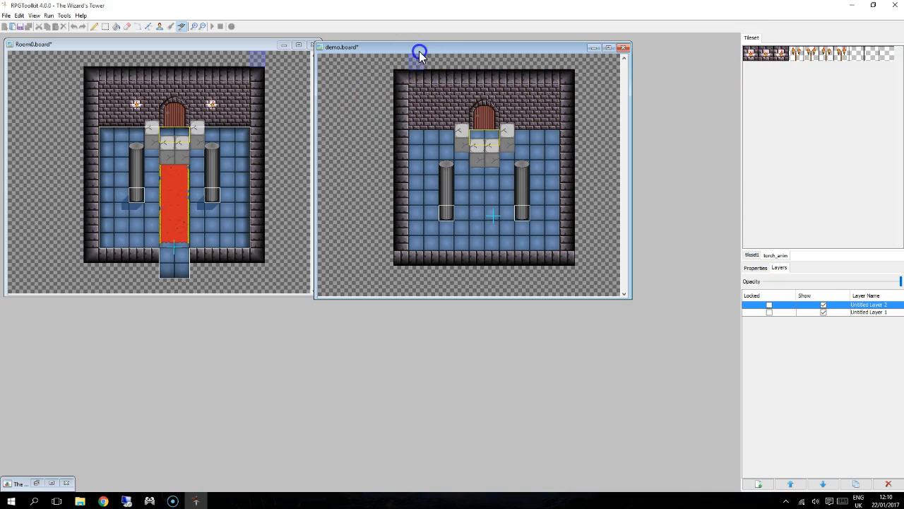
pyautogui.click(864, 312)
pyautogui.click(784, 53)
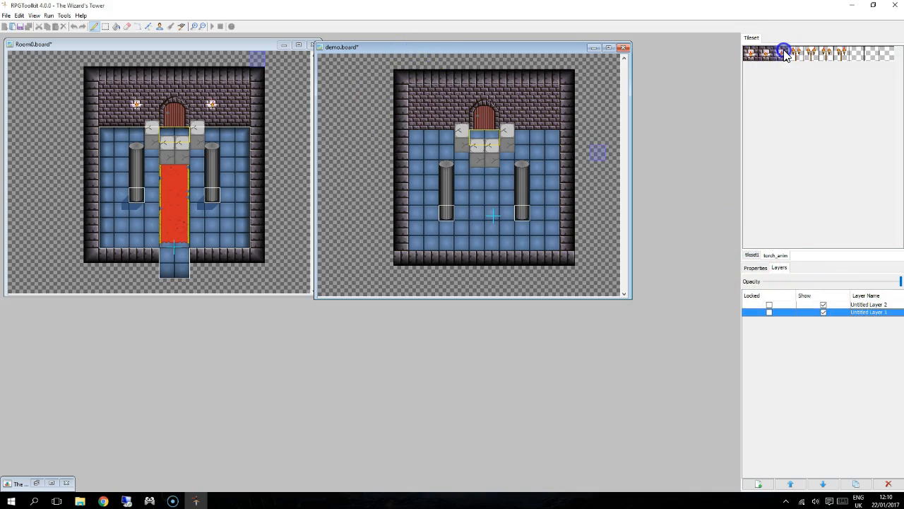
pyautogui.click(451, 108)
pyautogui.click(778, 56)
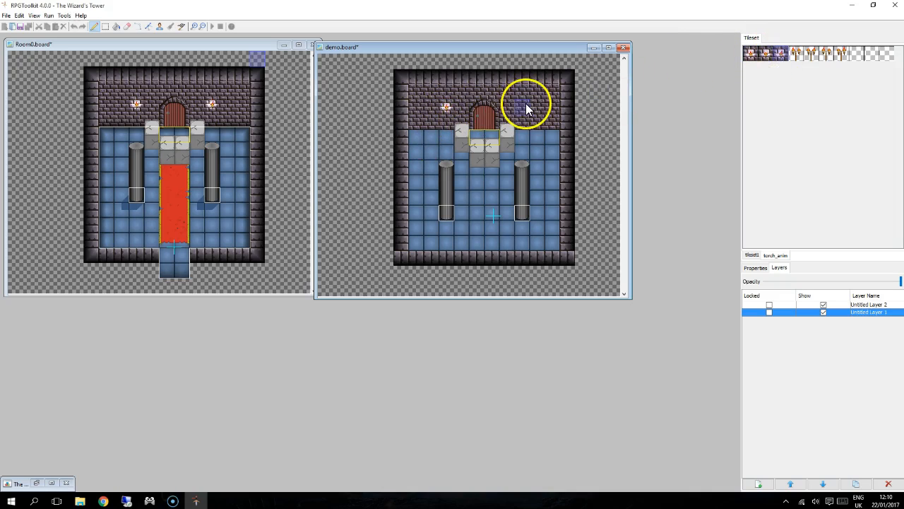
# - Close the torch_anim tileset and save demo.board
pyautogui.click(751, 255)
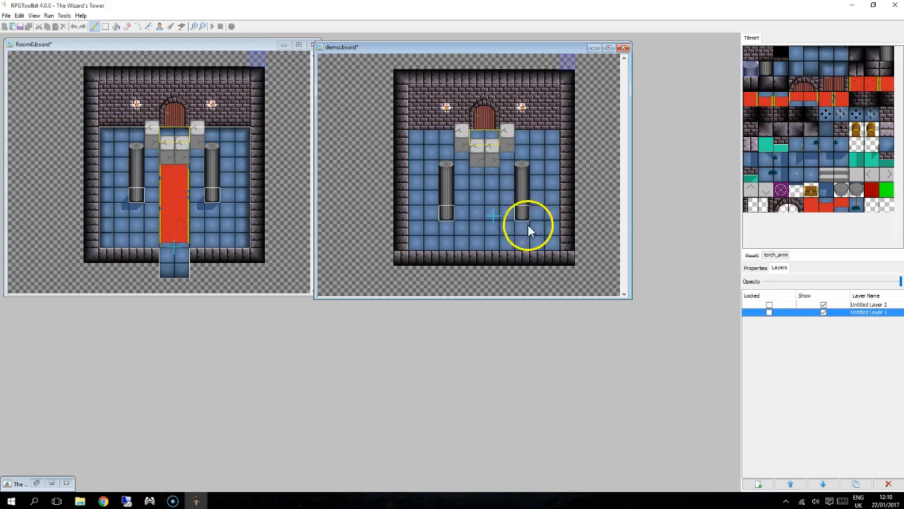
pyautogui.click(216, 47)
pyautogui.moveTo(387, 49); pyautogui.dragTo(394, 46)
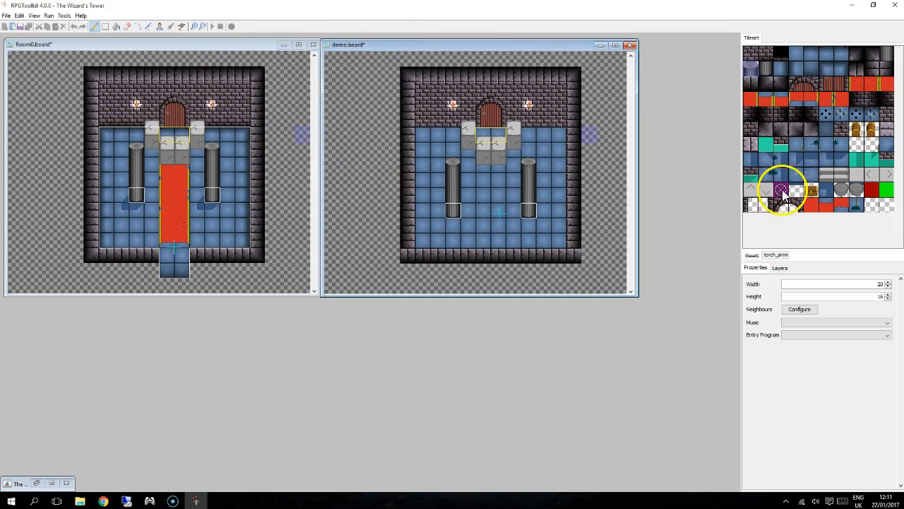
pyautogui.doubleClick(783, 259)
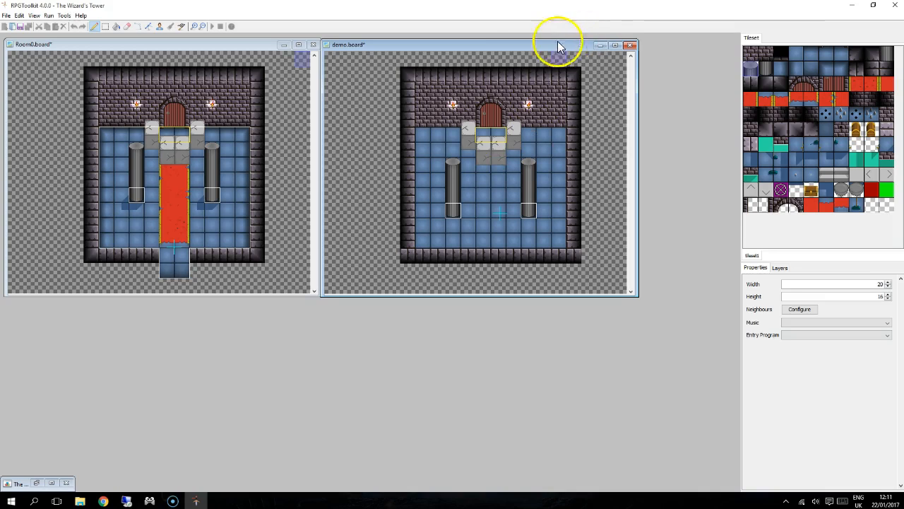
pyautogui.moveTo(485, 49); pyautogui.dragTo(443, 53)
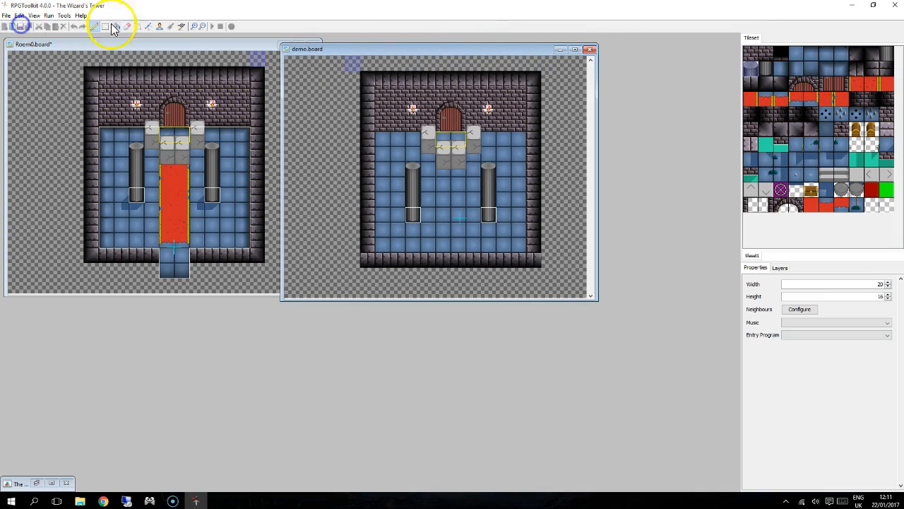
# - Close Room0.board without saving its changes, and close demo.board
pyautogui.moveTo(357, 48); pyautogui.dragTo(414, 57)
pyautogui.moveTo(194, 49); pyautogui.dragTo(241, 85)
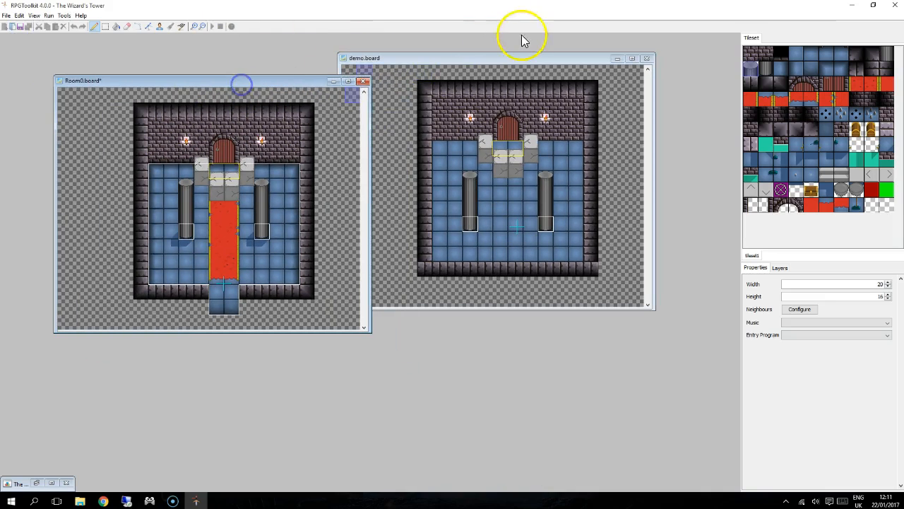
pyautogui.click(363, 81)
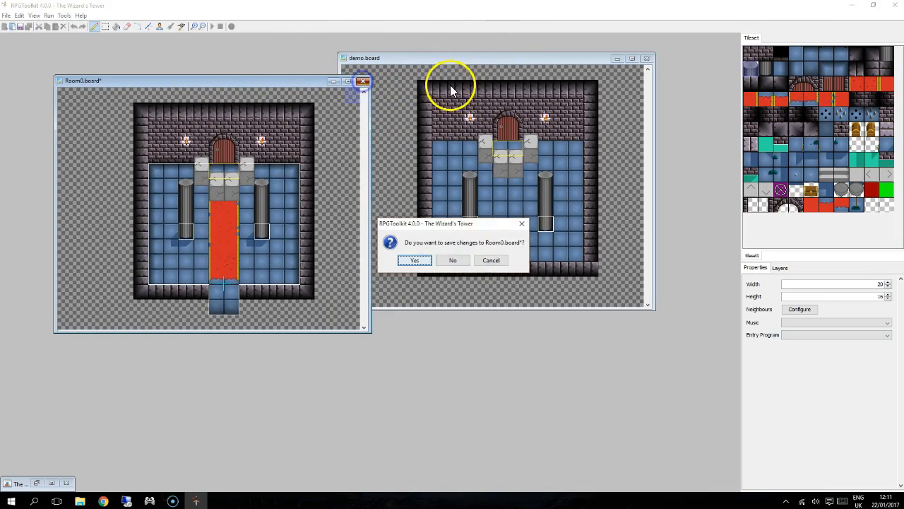
pyautogui.click(454, 261)
pyautogui.moveTo(509, 59); pyautogui.dragTo(395, 75)
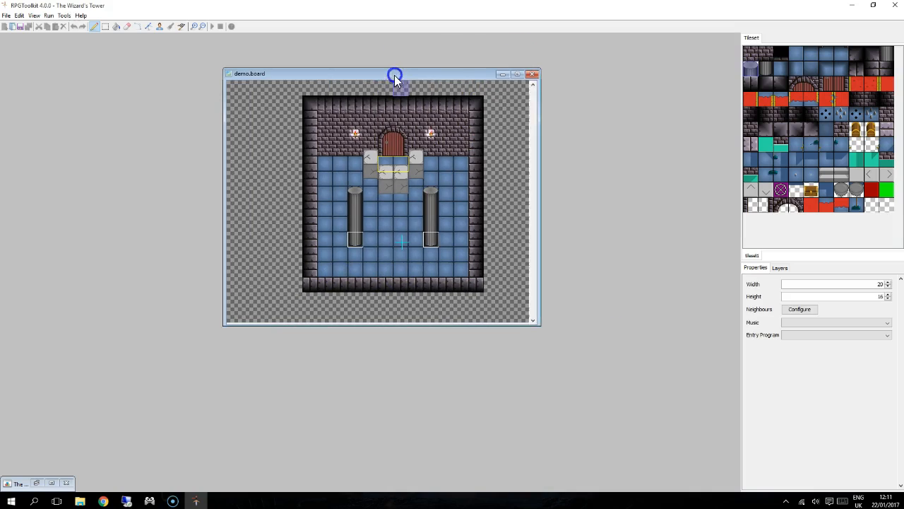
pyautogui.click(534, 75)
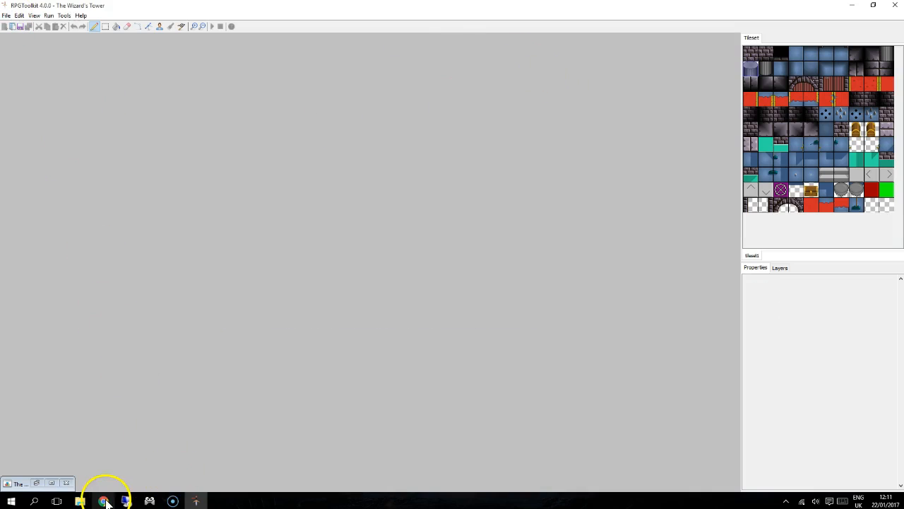
pyautogui.moveTo(106, 502)
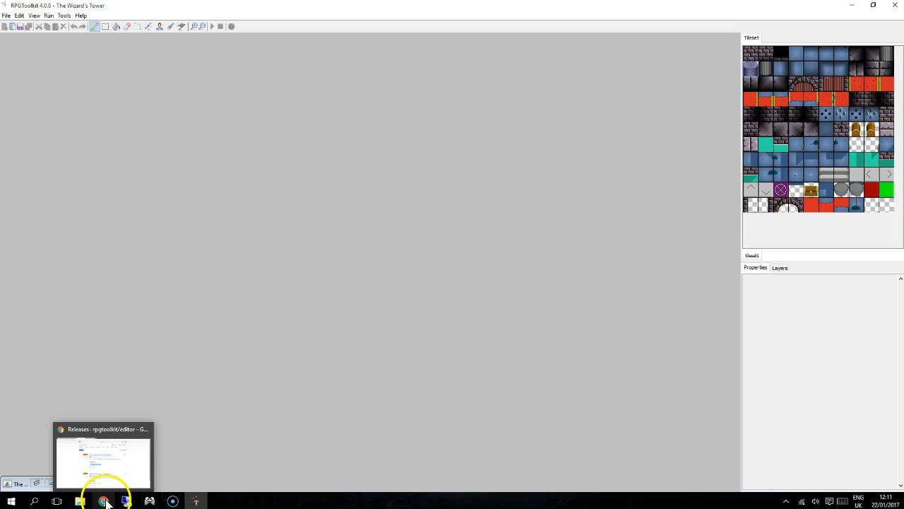
pyautogui.click(5, 16)
pyautogui.moveTo(17, 39)
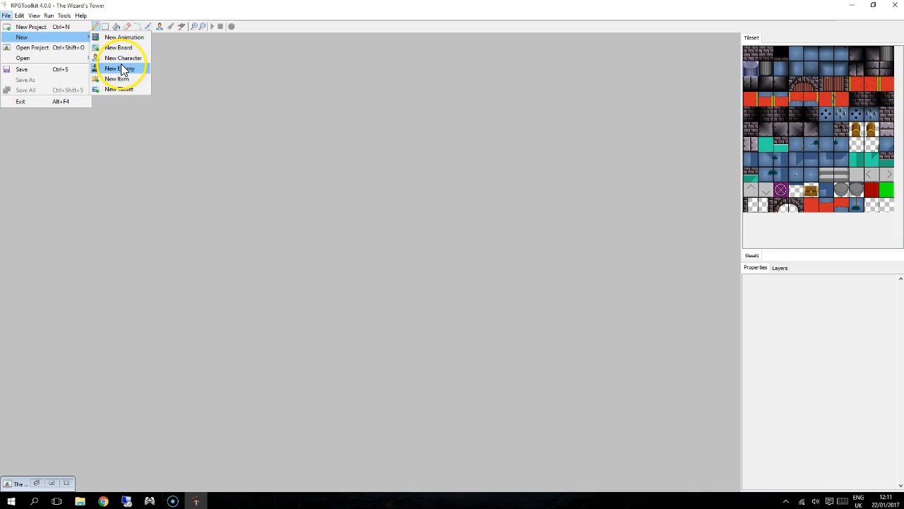
pyautogui.click(124, 40)
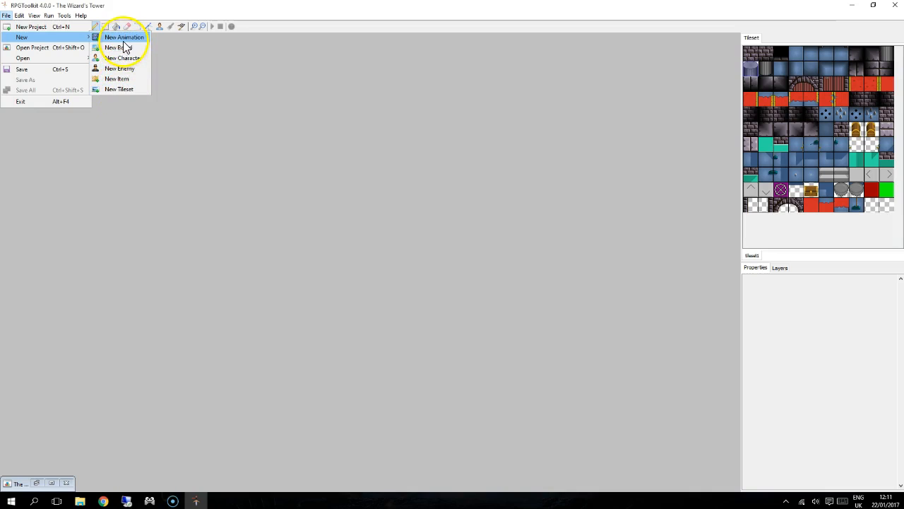
pyautogui.moveTo(52, 58)
pyautogui.click(111, 58)
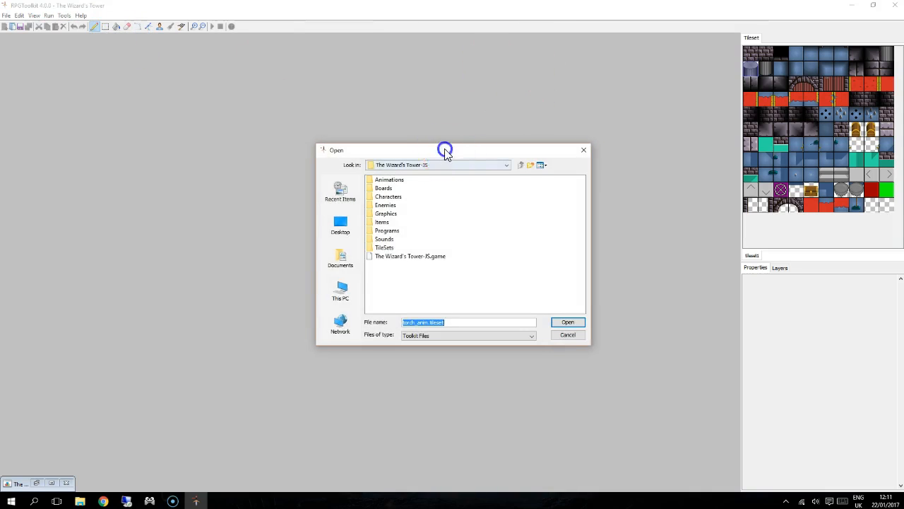
pyautogui.moveTo(444, 149); pyautogui.dragTo(430, 123)
pyautogui.doubleClick(375, 155)
pyautogui.doubleClick(367, 171)
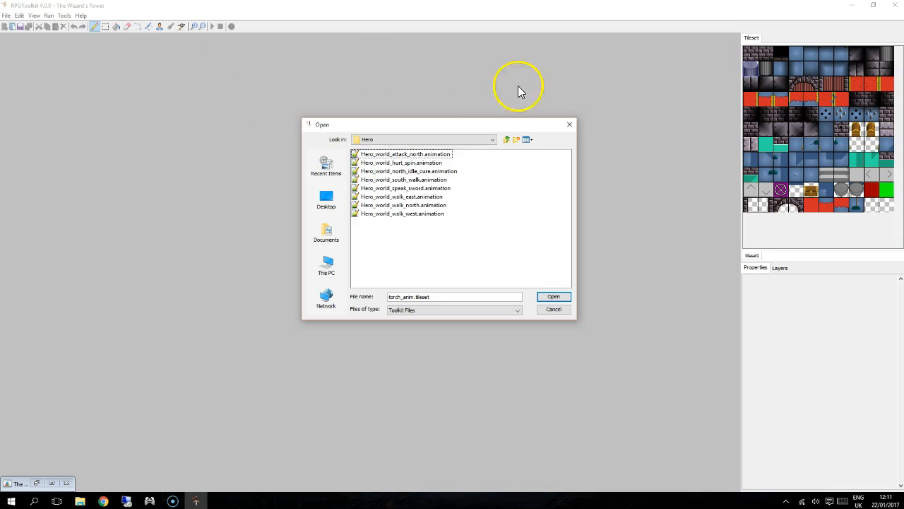
pyautogui.click(569, 124)
# - Open Hero_world_attack_north.animation from the Hero folder inside Animations
pyautogui.click(11, 26)
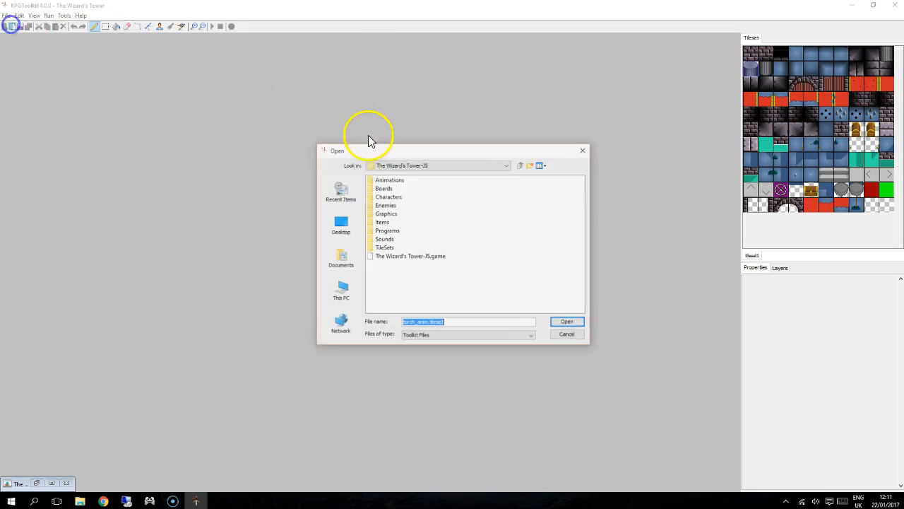
pyautogui.doubleClick(388, 179)
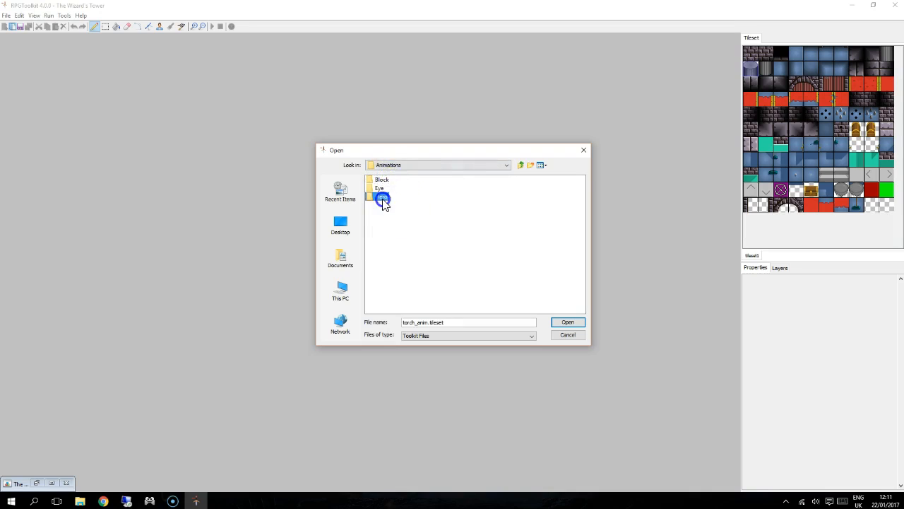
pyautogui.doubleClick(382, 200)
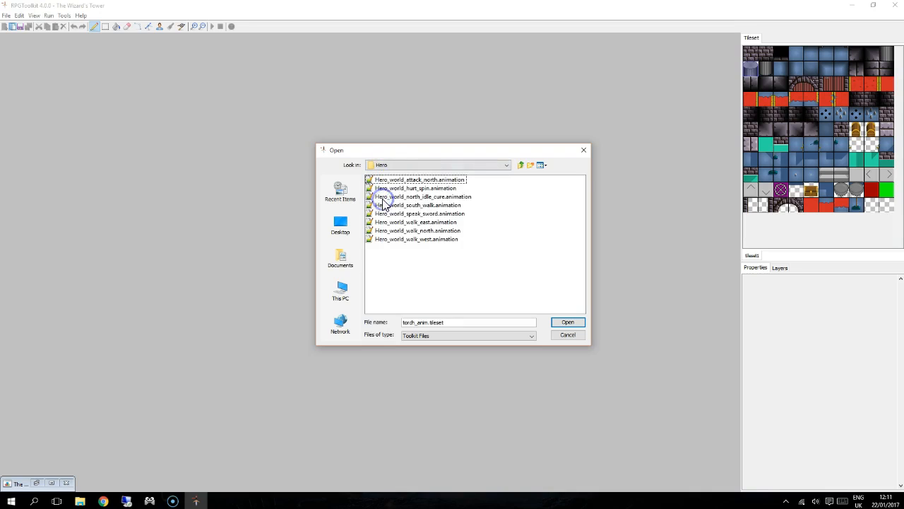
pyautogui.click(433, 180)
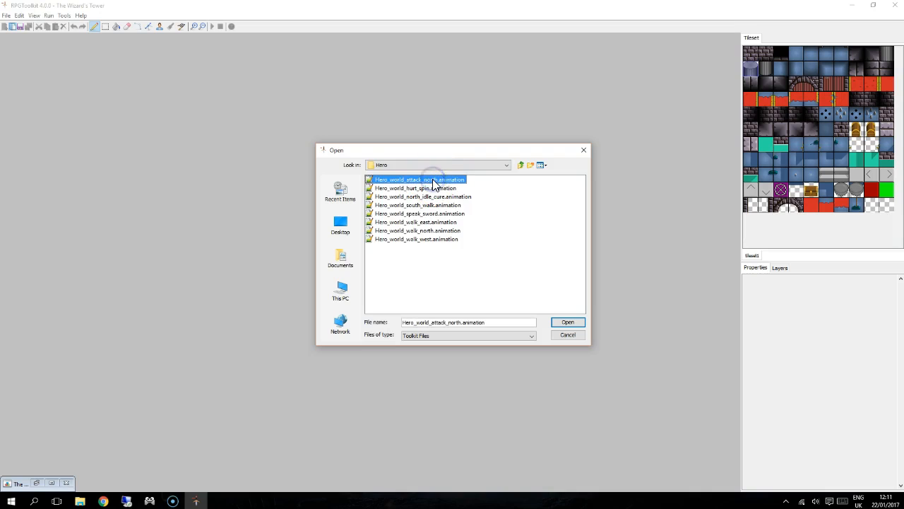
pyautogui.doubleClick(433, 180)
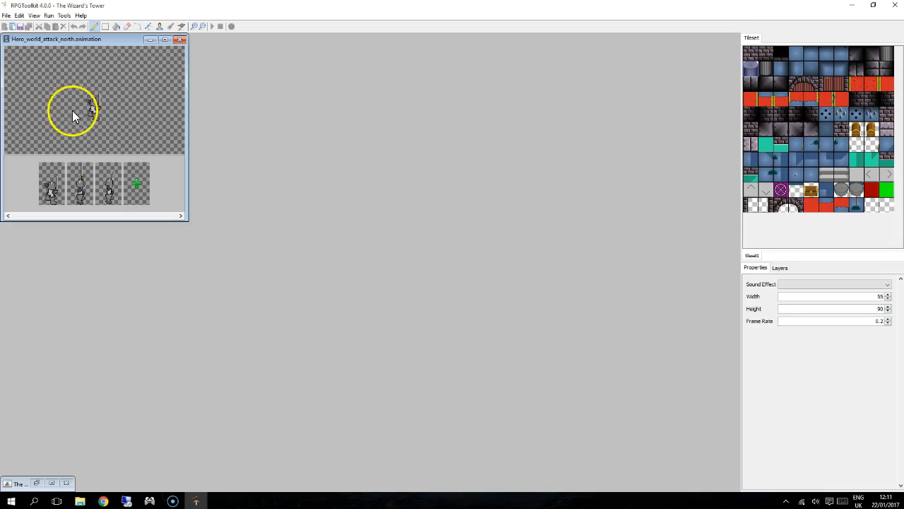
# - Enlarge and reposition the Hero_world_attack_north animation window, and check the sound effects offered for it
pyautogui.moveTo(76, 44); pyautogui.dragTo(419, 131)
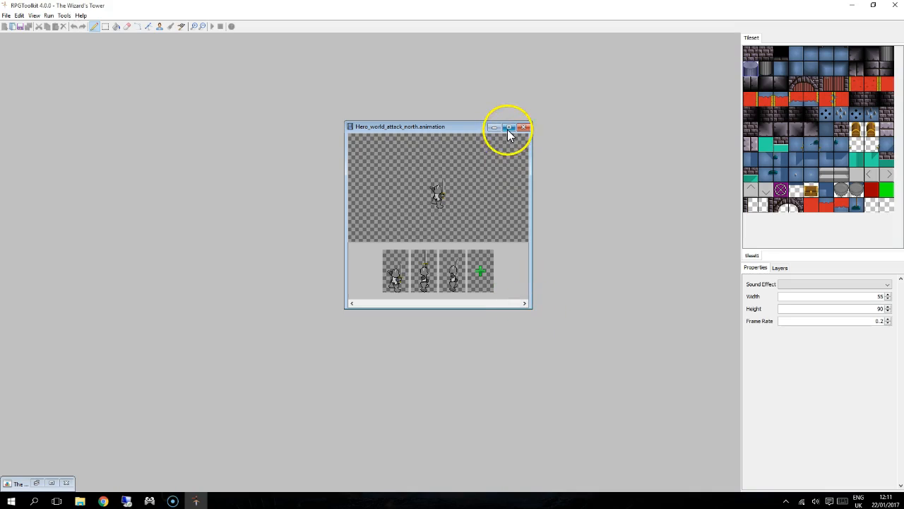
pyautogui.moveTo(532, 309); pyautogui.dragTo(622, 387)
pyautogui.click(469, 354)
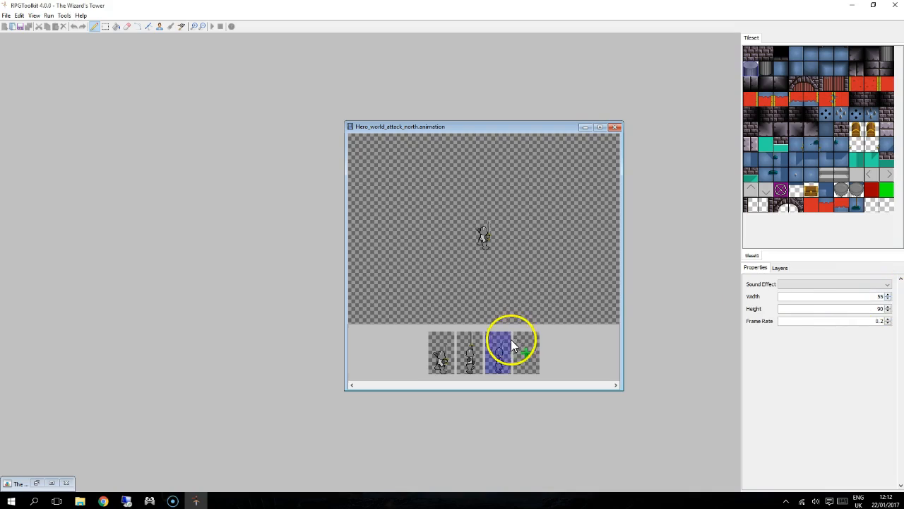
pyautogui.click(831, 284)
pyautogui.click(821, 293)
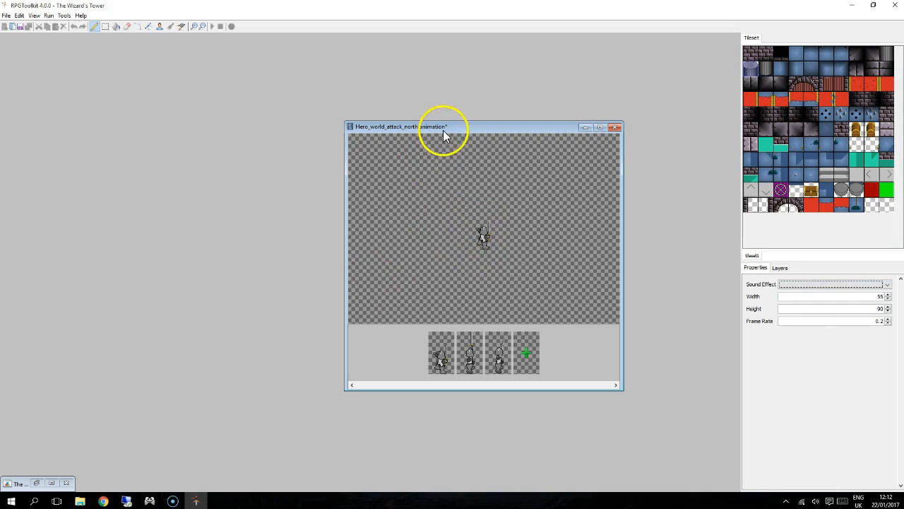
pyautogui.moveTo(443, 131); pyautogui.dragTo(409, 86)
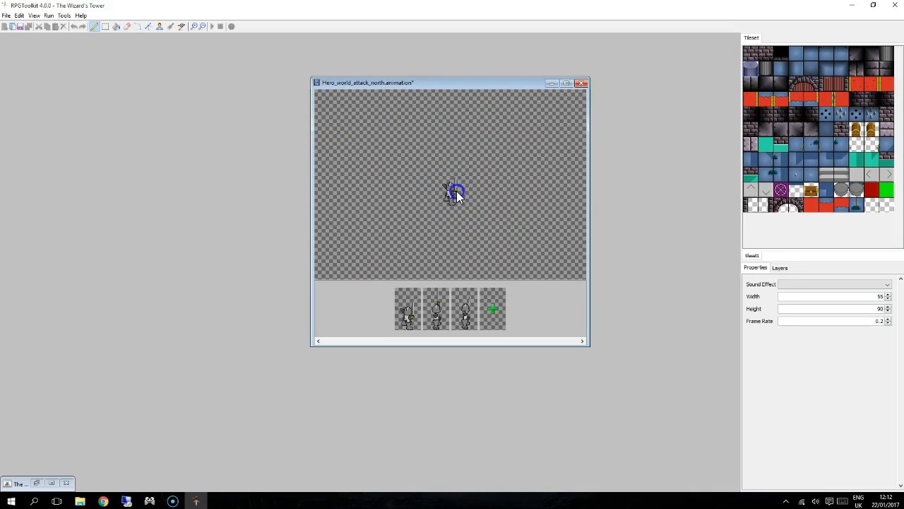
# - Add cure_orb.png as a frame at the end of the Hero attack animation and preview the playback
pyautogui.click(485, 299)
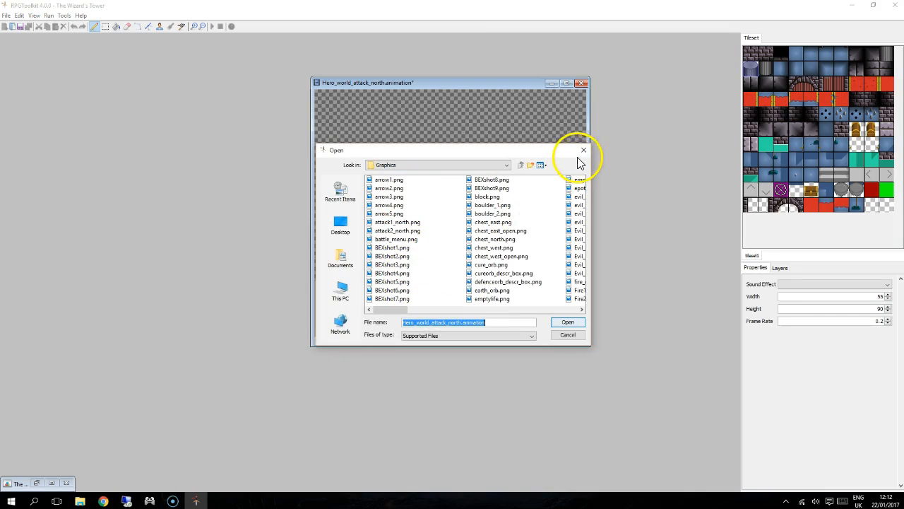
pyautogui.click(492, 265)
pyautogui.doubleClick(497, 267)
pyautogui.click(476, 305)
pyautogui.click(456, 185)
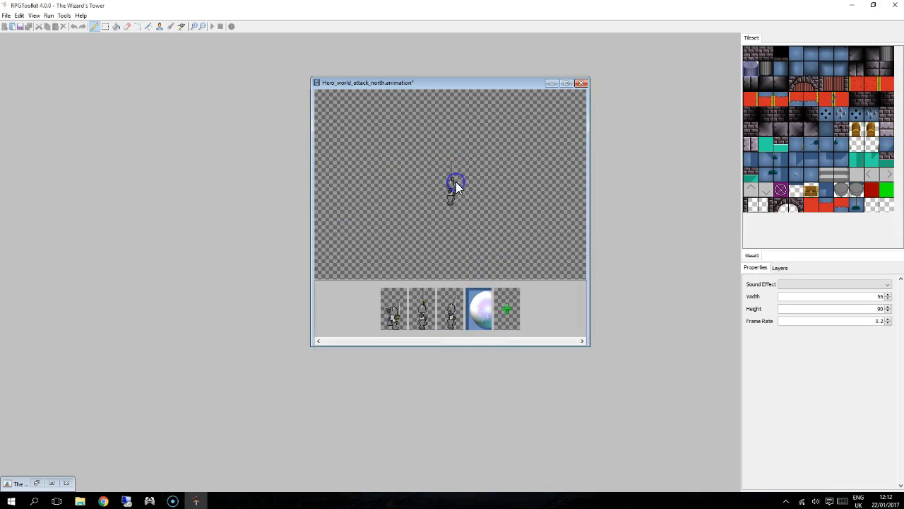
pyautogui.click(481, 320)
pyautogui.click(440, 189)
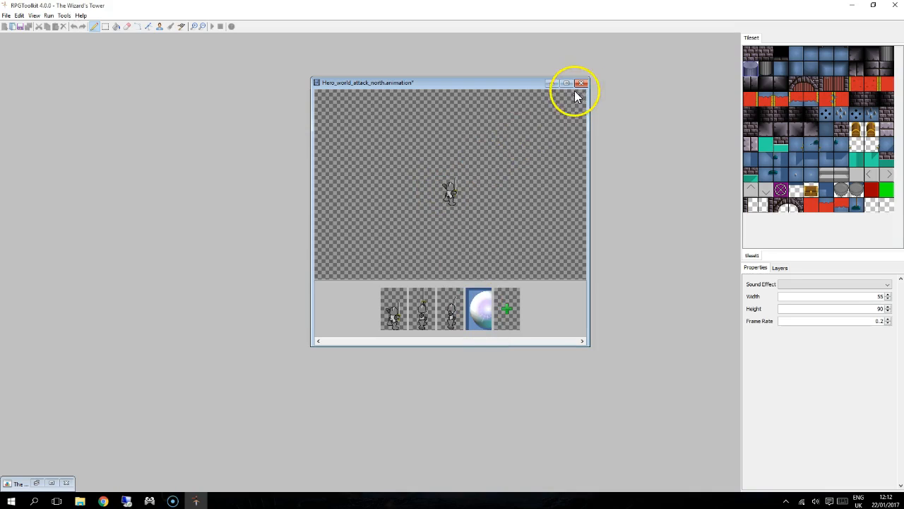
# - Create a new animation and arrange its window beside the Hero_world_attack_north animation
pyautogui.click(6, 15)
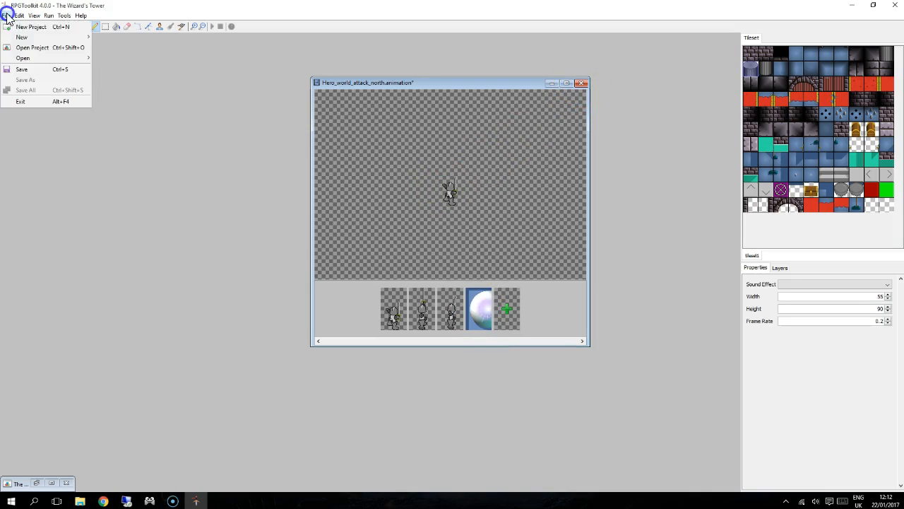
pyautogui.moveTo(28, 35)
pyautogui.click(122, 37)
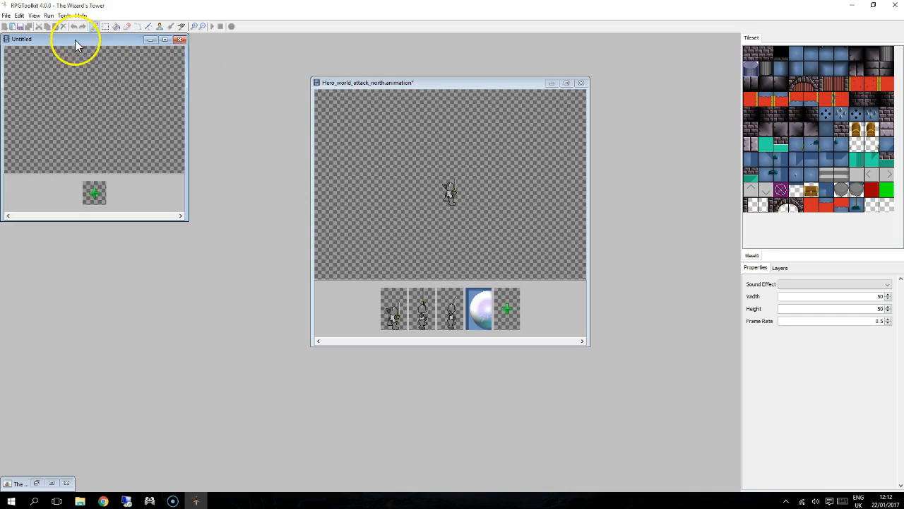
pyautogui.moveTo(74, 39); pyautogui.dragTo(525, 133)
pyautogui.moveTo(447, 83); pyautogui.dragTo(277, 81)
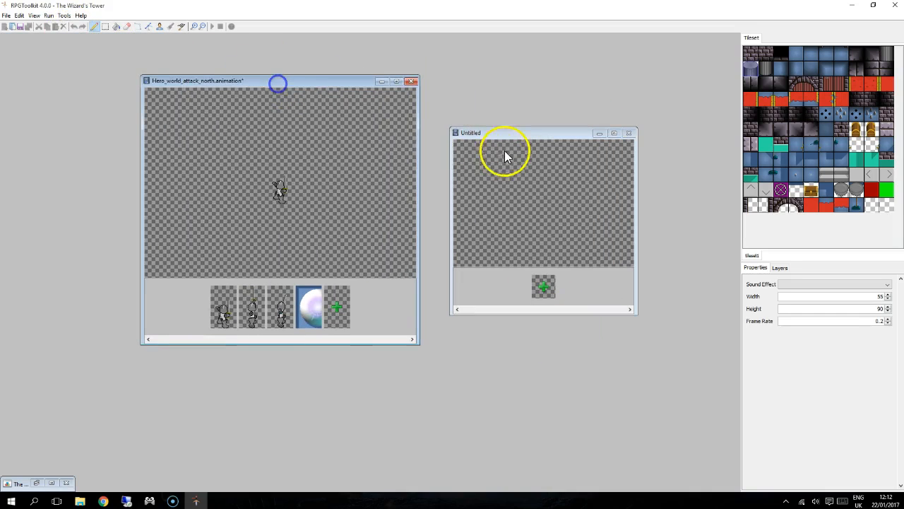
pyautogui.moveTo(498, 132); pyautogui.dragTo(485, 107)
# - Add arrow1.png, arrow2.png, arrow3.png, arrow4.png and arrow5.png in order as frames of the untitled animation
pyautogui.click(525, 265)
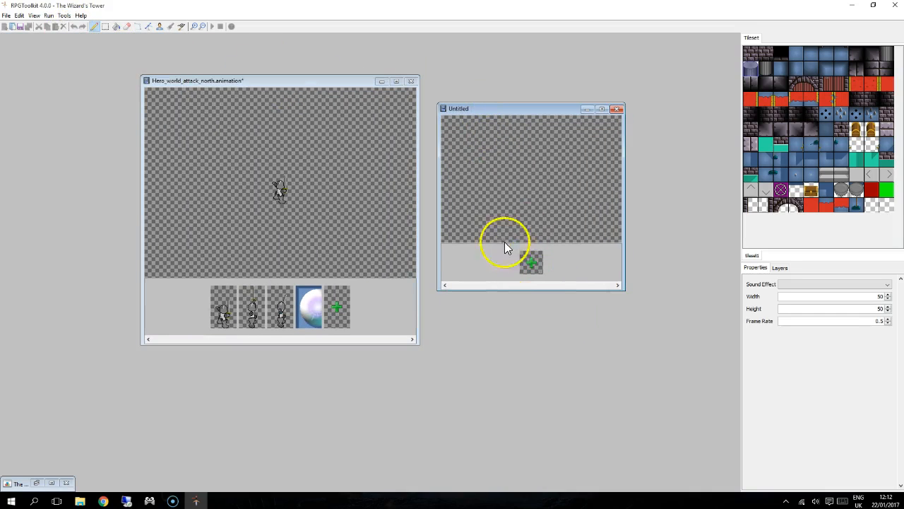
pyautogui.doubleClick(533, 267)
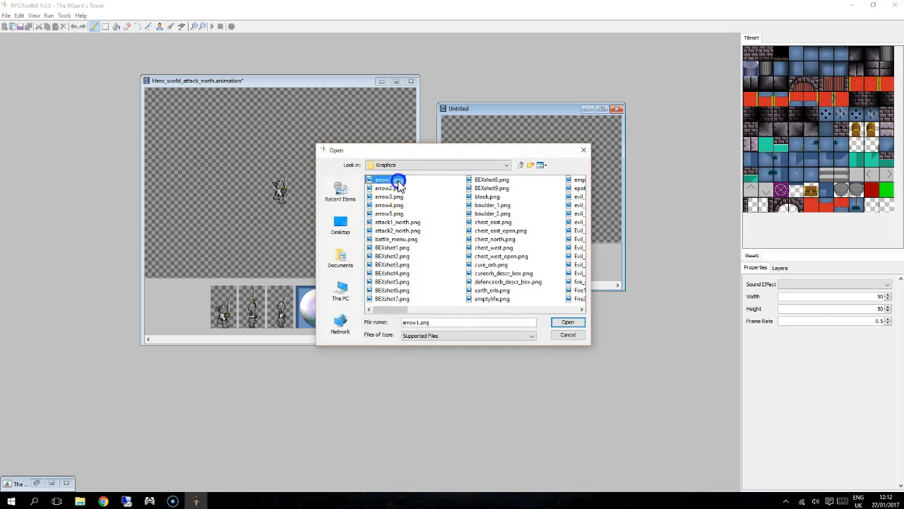
pyautogui.doubleClick(393, 180)
pyautogui.doubleClick(534, 262)
pyautogui.doubleClick(397, 188)
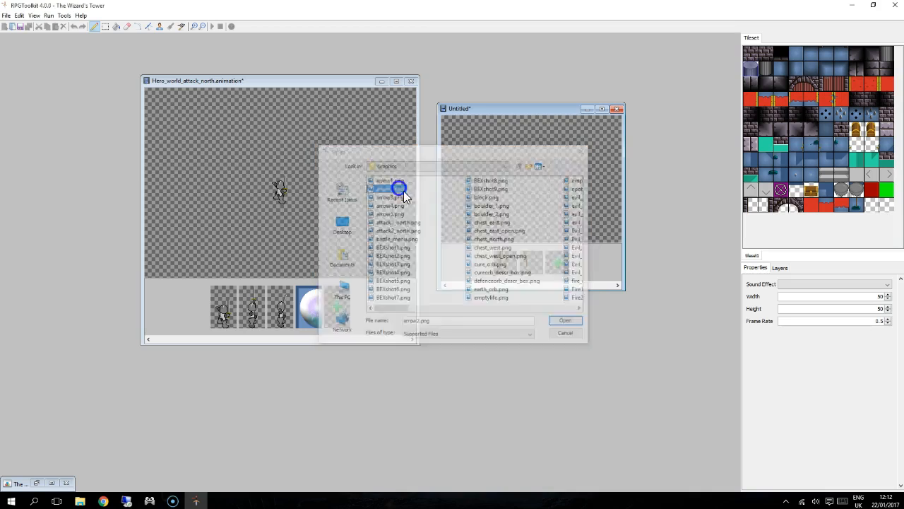
pyautogui.doubleClick(555, 262)
pyautogui.doubleClick(397, 198)
pyautogui.doubleClick(570, 263)
pyautogui.doubleClick(395, 206)
pyautogui.click(584, 263)
pyautogui.doubleClick(385, 213)
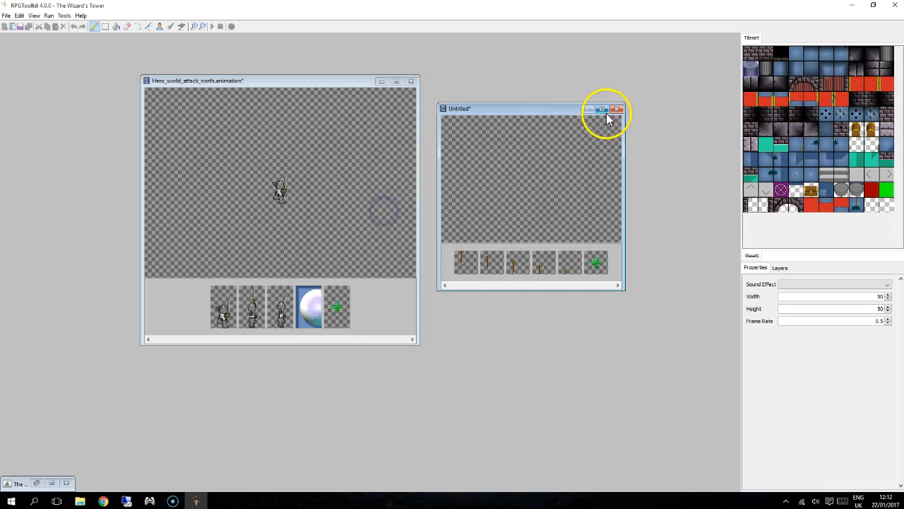
# - Preview the untitled arrow animation and set its frame rate to 0.1
pyautogui.click(602, 110)
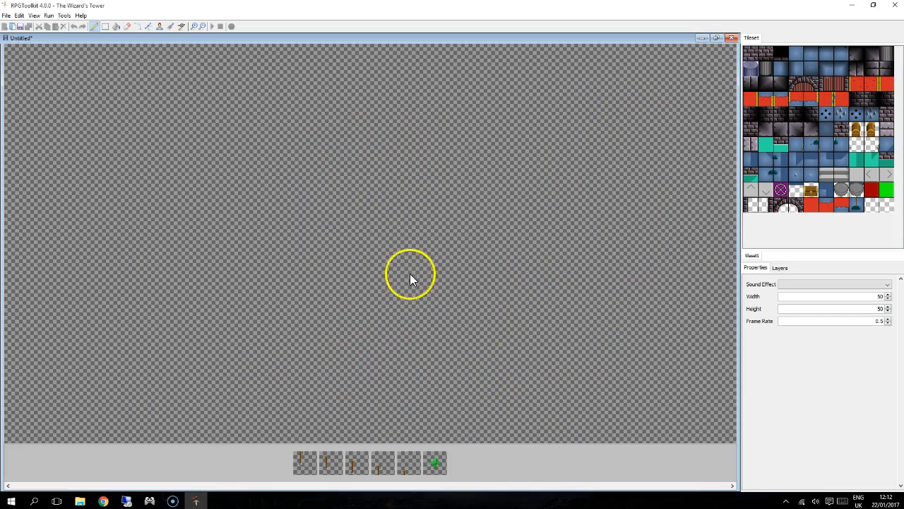
pyautogui.doubleClick(415, 39)
pyautogui.click(559, 198)
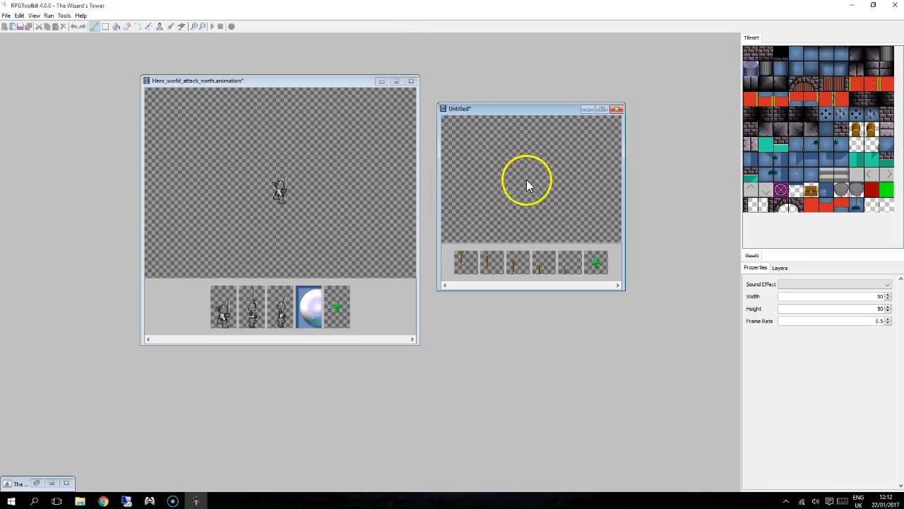
pyautogui.click(537, 187)
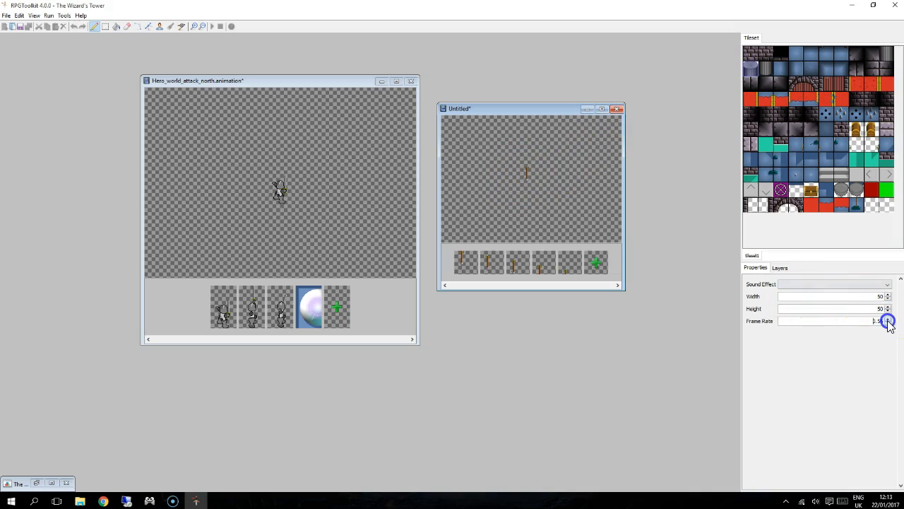
pyautogui.click(516, 176)
pyautogui.click(412, 82)
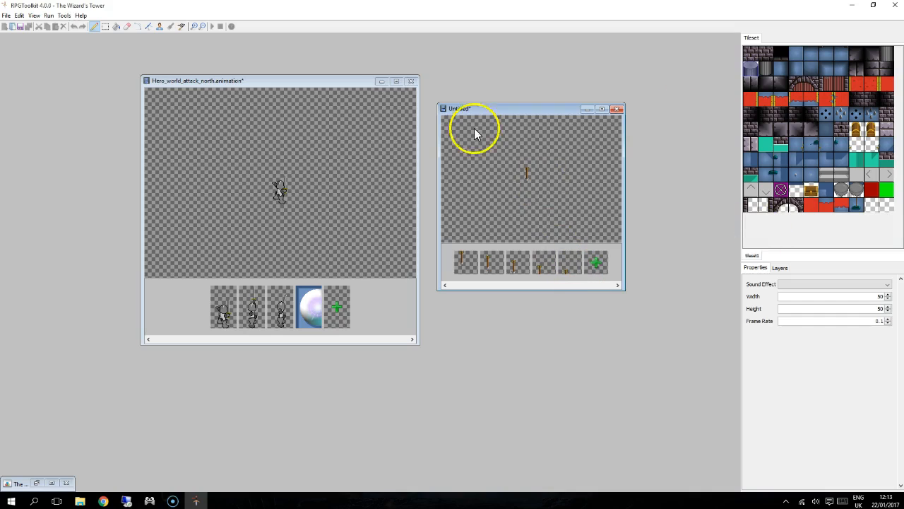
# - Minimize the Hero_world_attack_north and untitled animation windows
pyautogui.click(19, 27)
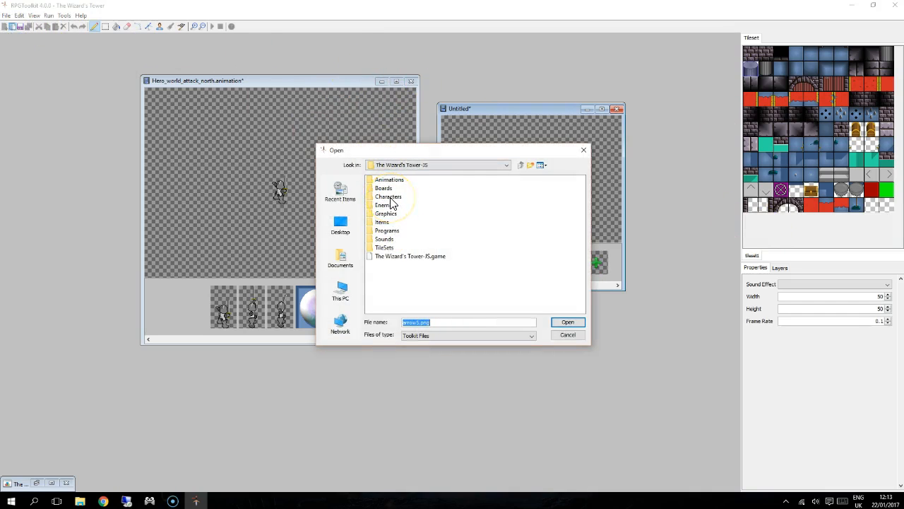
pyautogui.click(584, 150)
pyautogui.click(347, 81)
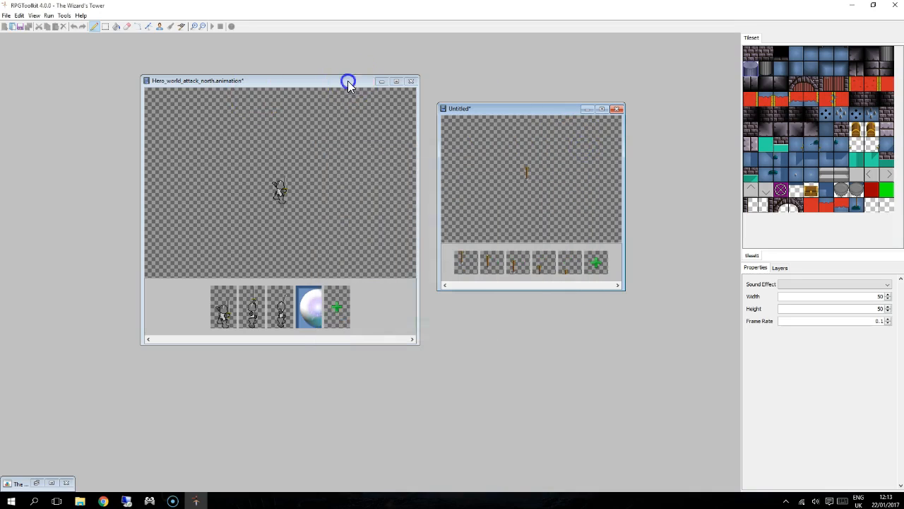
pyautogui.moveTo(348, 81); pyautogui.dragTo(467, 80)
pyautogui.click(502, 80)
pyautogui.click(583, 109)
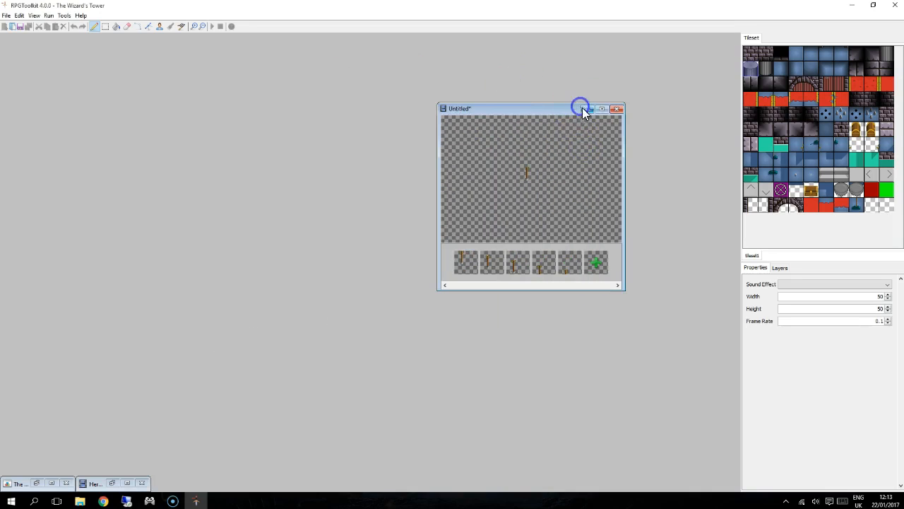
# - Open Hero.character from the Characters folder and move its window to the middle of the workspace
pyautogui.click(14, 27)
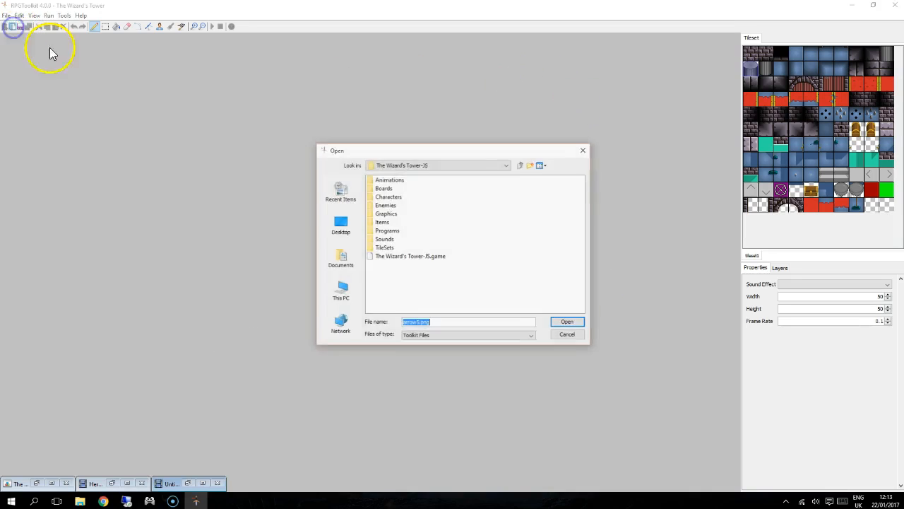
pyautogui.doubleClick(388, 196)
pyautogui.doubleClick(385, 181)
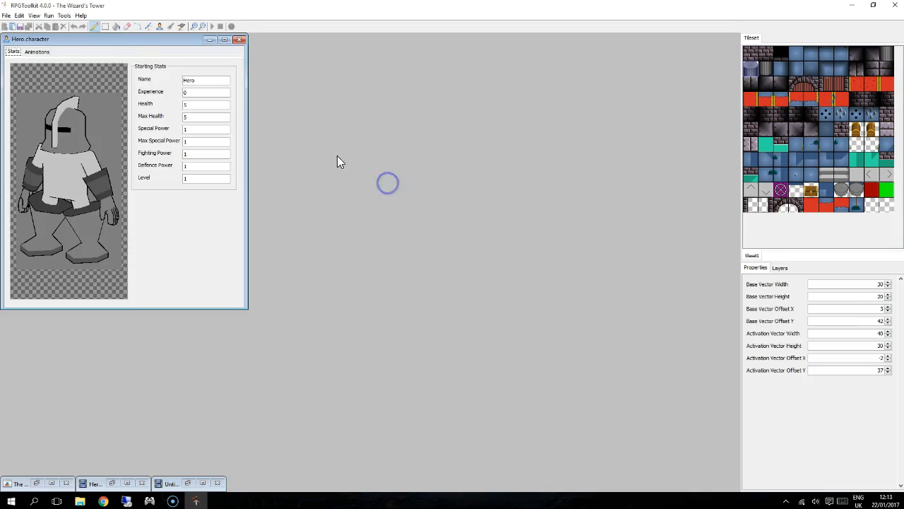
pyautogui.moveTo(83, 41); pyautogui.dragTo(429, 111)
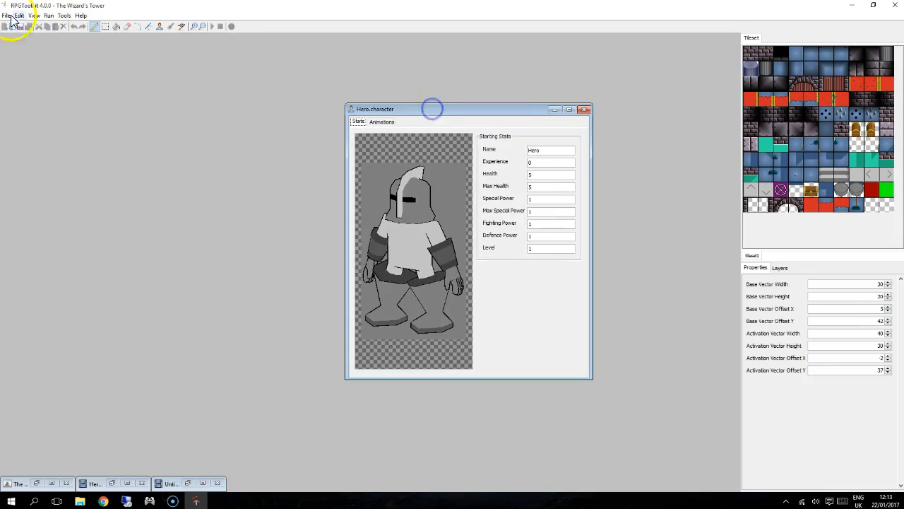
pyautogui.click(12, 27)
pyautogui.doubleClick(389, 196)
pyautogui.click(393, 179)
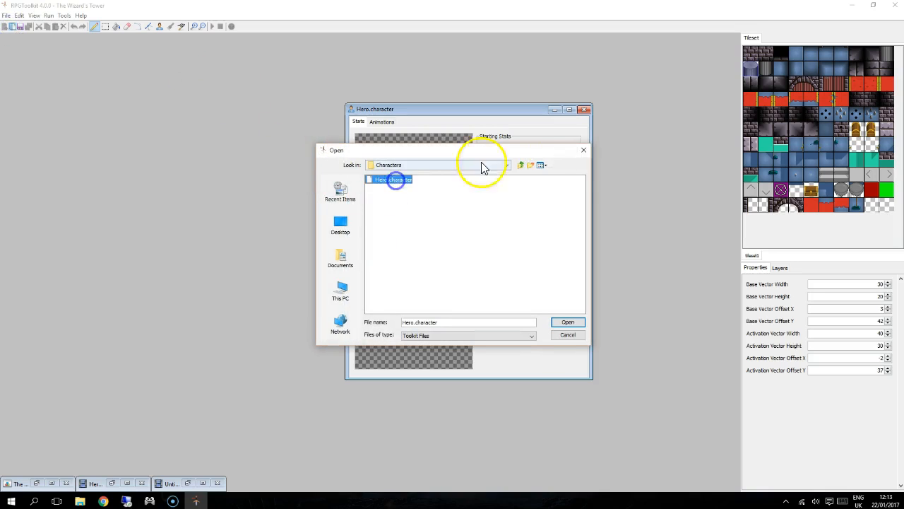
pyautogui.click(582, 152)
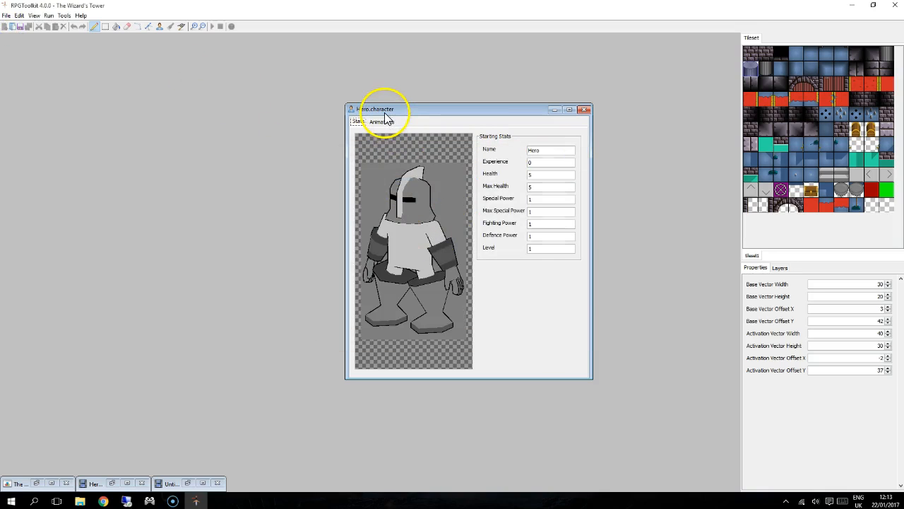
# - Reposition the Hero.character window and examine the starting stats from name and experience to level
pyautogui.moveTo(445, 115); pyautogui.dragTo(386, 98)
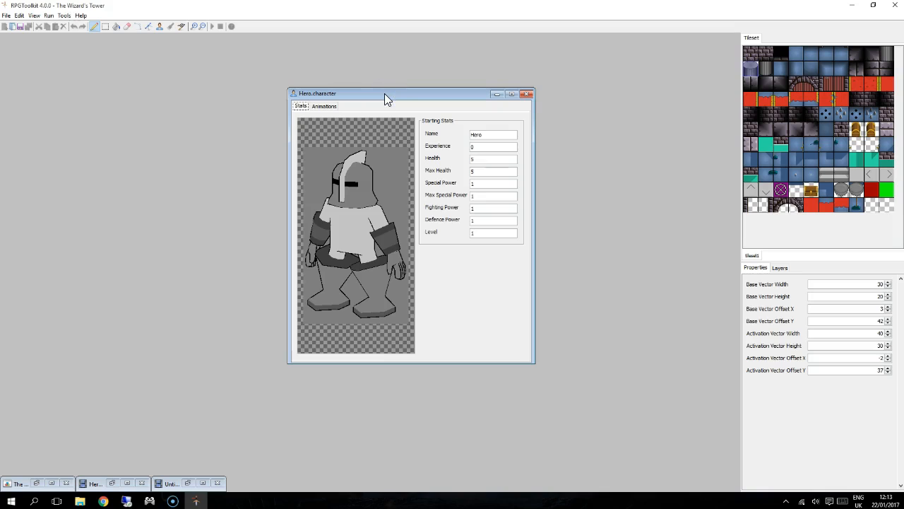
pyautogui.click(472, 137)
pyautogui.click(458, 152)
pyautogui.click(431, 170)
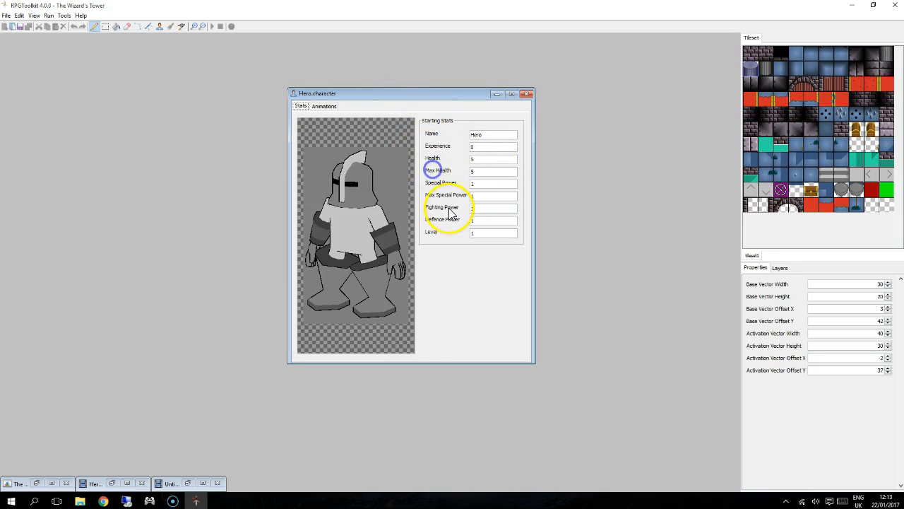
pyautogui.click(503, 232)
pyautogui.click(484, 202)
pyautogui.click(462, 135)
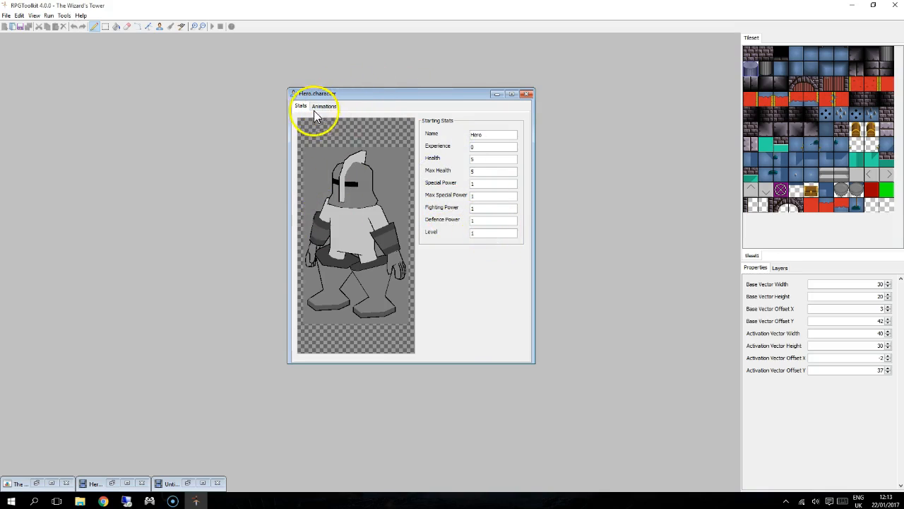
# - View the Graphics files available for the Hero's portrait without choosing a replacement
pyautogui.click(356, 185)
pyautogui.moveTo(383, 150); pyautogui.dragTo(517, 150)
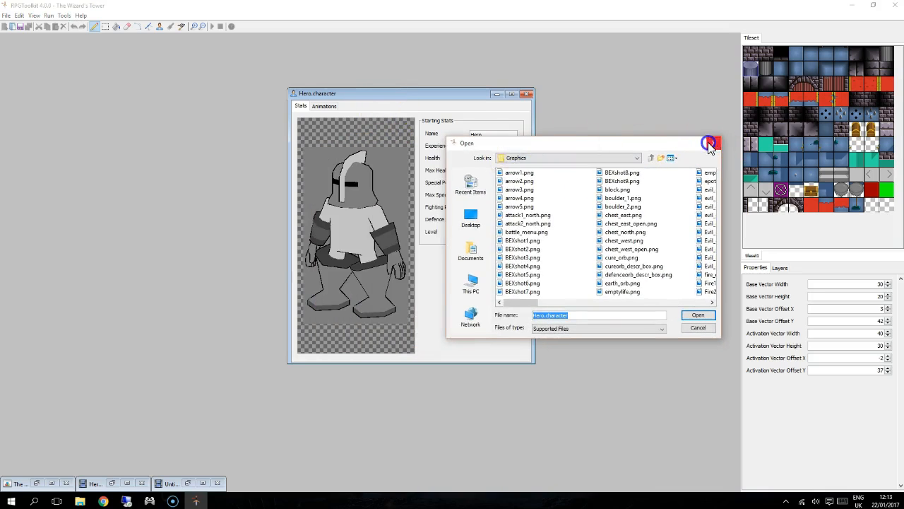
pyautogui.click(710, 145)
pyautogui.click(329, 195)
pyautogui.moveTo(400, 310); pyautogui.dragTo(498, 305)
pyautogui.click(581, 151)
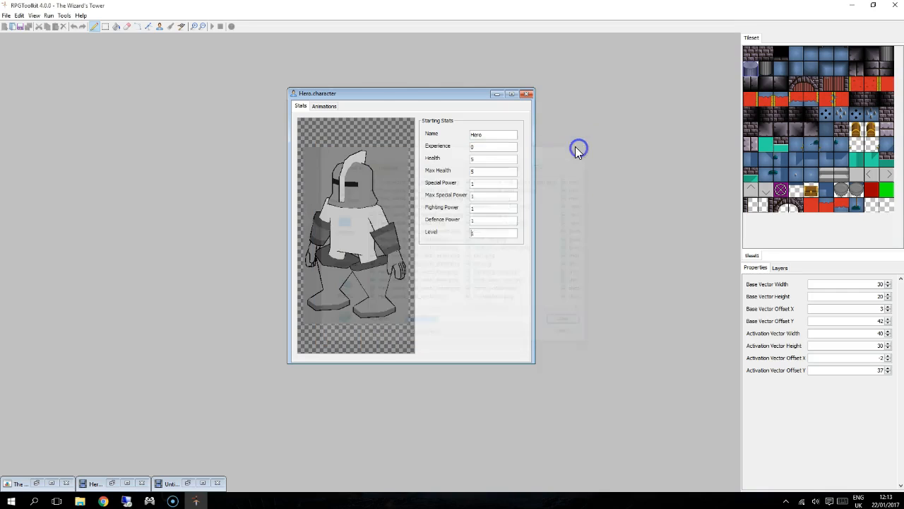
# - Show the Hero's animations list and maximize the Hero.character window
pyautogui.click(323, 106)
pyautogui.moveTo(390, 92); pyautogui.dragTo(393, 69)
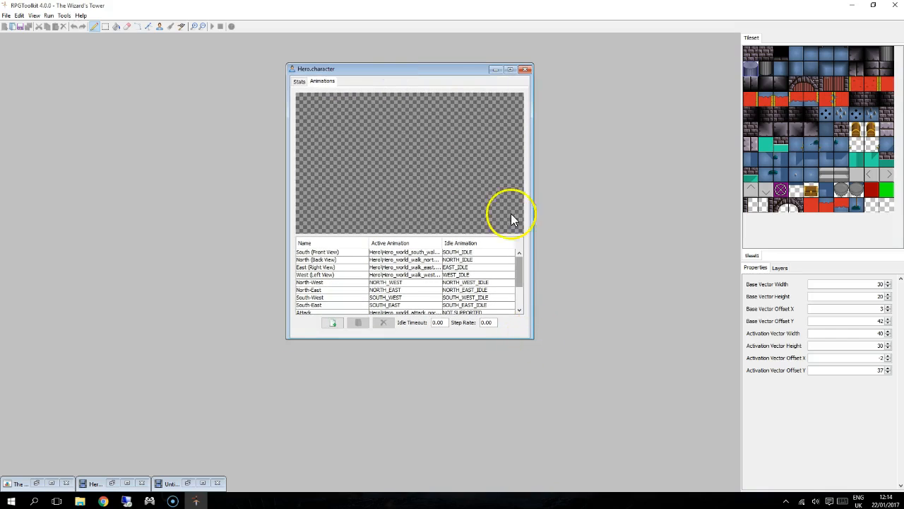
pyautogui.click(510, 69)
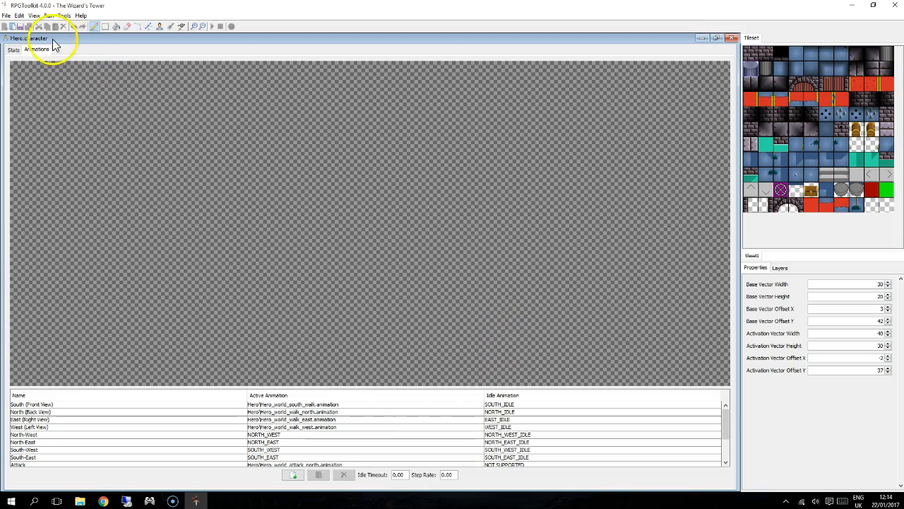
# - Preview the Hero's South, North, East and West walk animations, then restore the Hero.character window to its smaller size
pyautogui.click(318, 404)
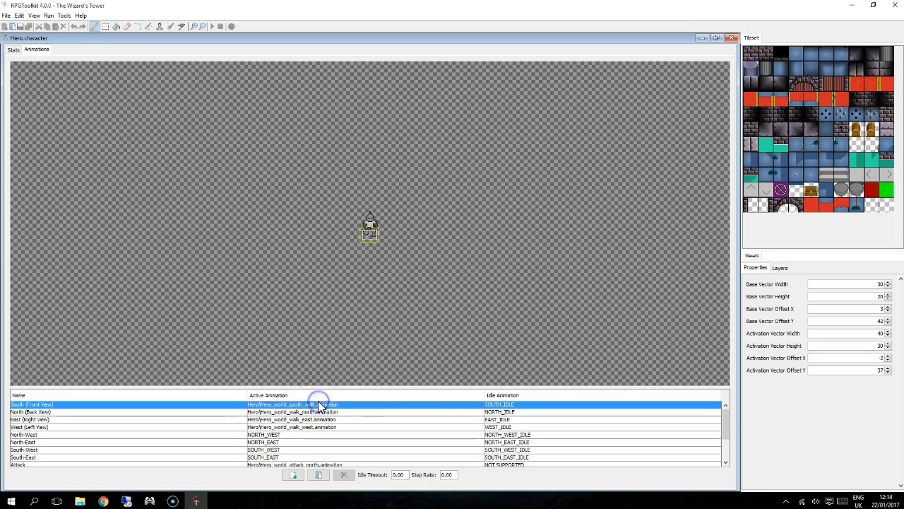
pyautogui.click(335, 412)
pyautogui.click(339, 419)
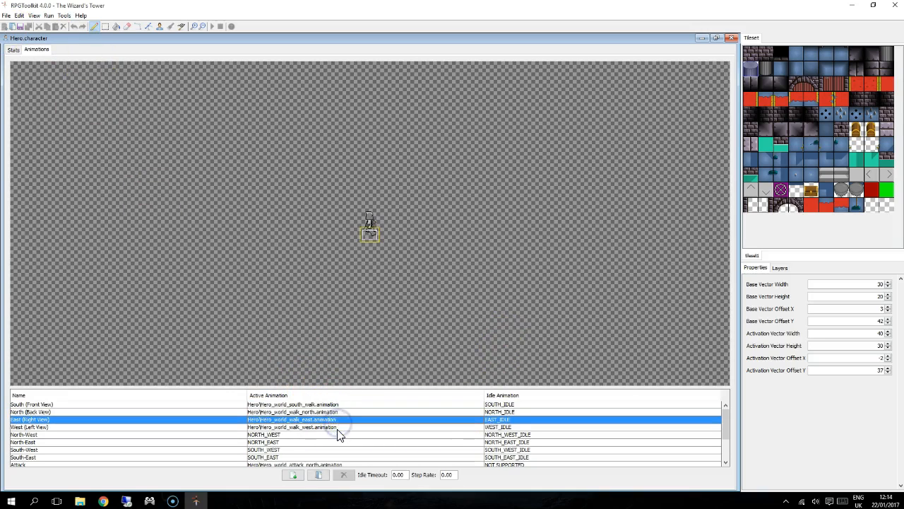
pyautogui.click(338, 427)
pyautogui.click(333, 418)
pyautogui.click(333, 405)
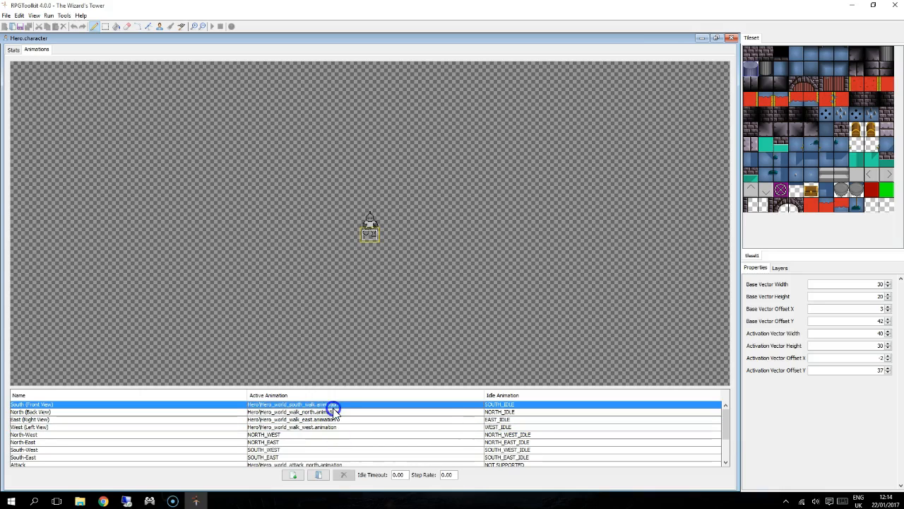
pyautogui.click(346, 412)
pyautogui.click(351, 420)
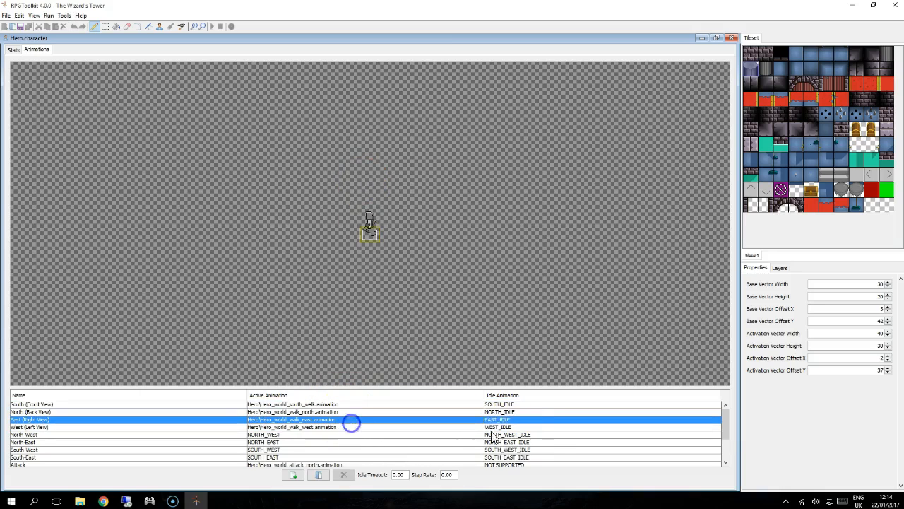
pyautogui.click(375, 225)
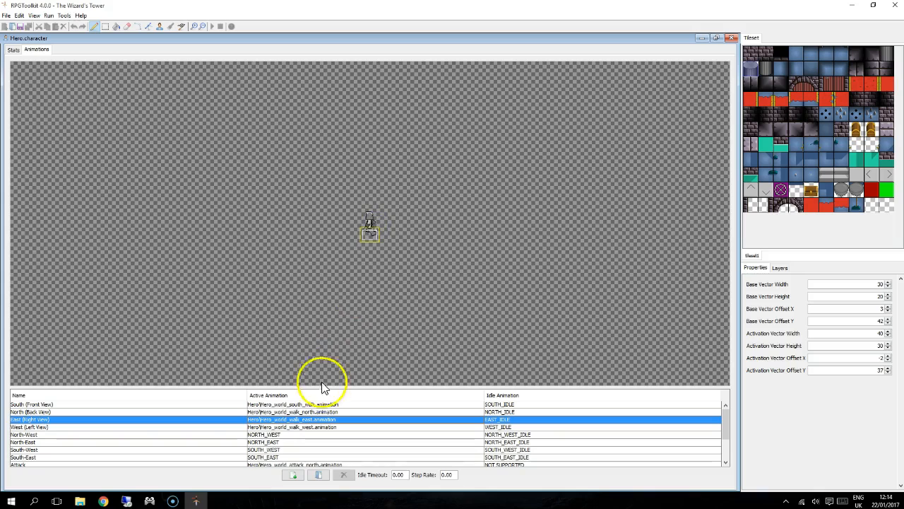
pyautogui.click(326, 406)
pyautogui.click(361, 207)
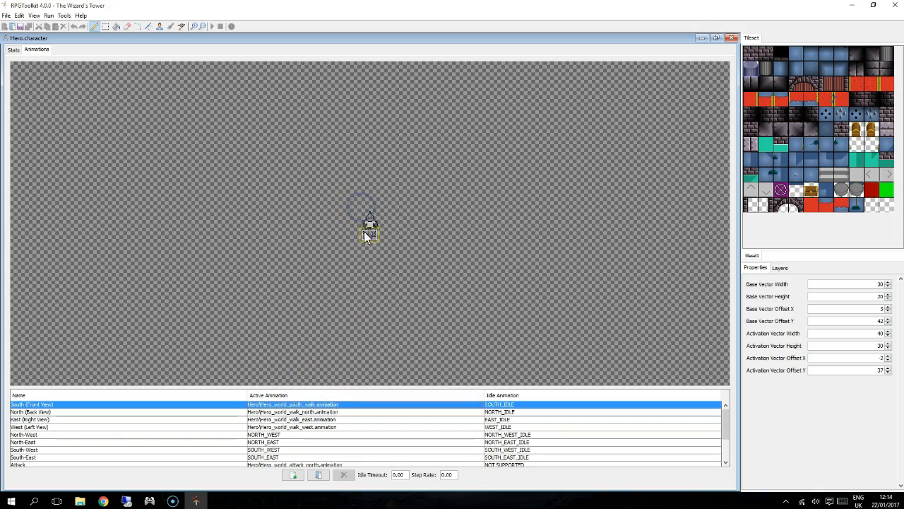
pyautogui.click(330, 421)
pyautogui.click(716, 37)
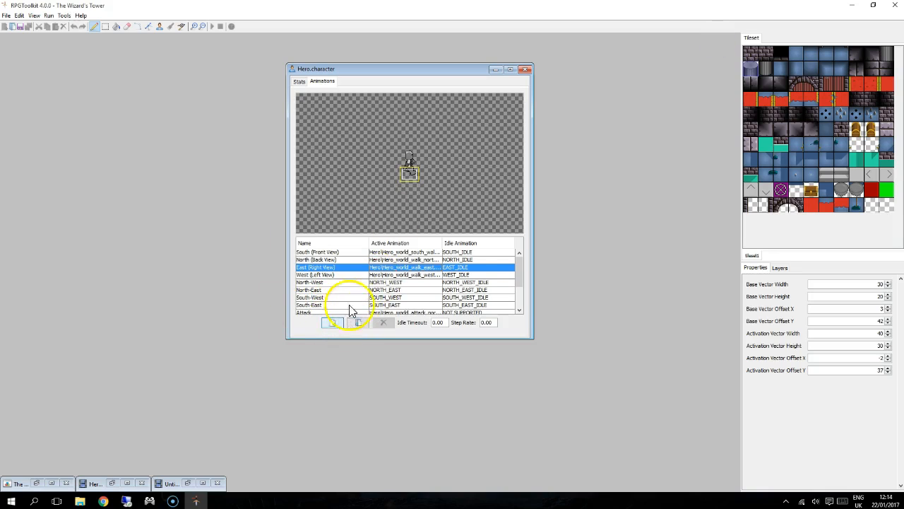
# - View the prompt for adding a new animation to the Hero, without entering a handle
pyautogui.scroll(-3, 349, 307)
pyautogui.click(331, 322)
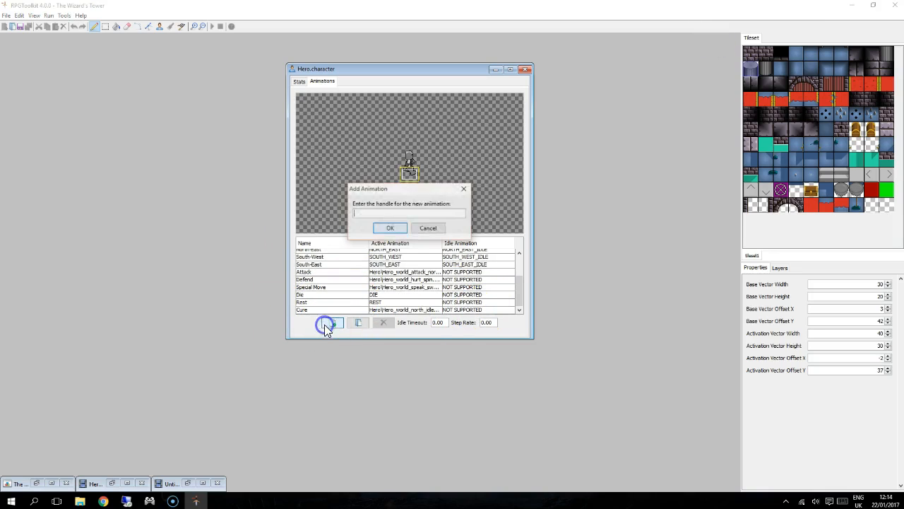
pyautogui.click(428, 228)
# - View the Hero folder's animation files available as the active animation for South (Front View), without choosing a replacement
pyautogui.scroll(2, 403, 268)
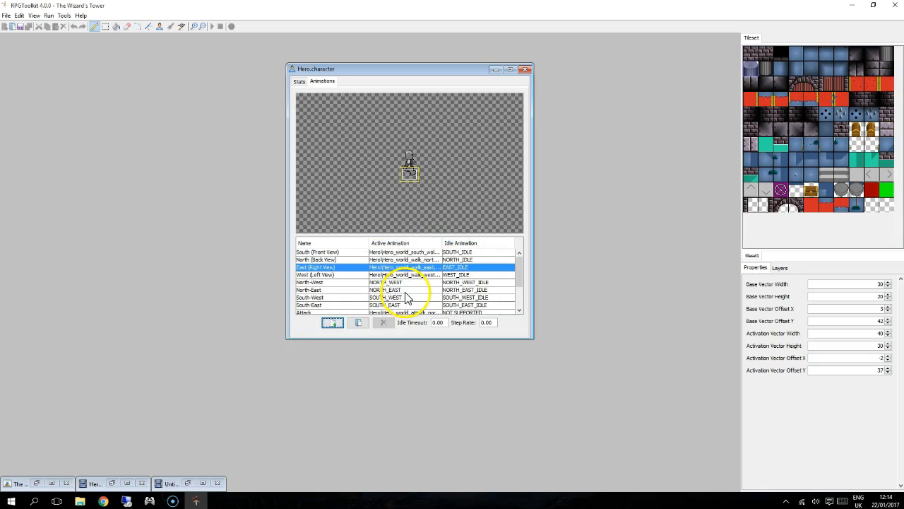
pyautogui.click(400, 252)
pyautogui.click(359, 322)
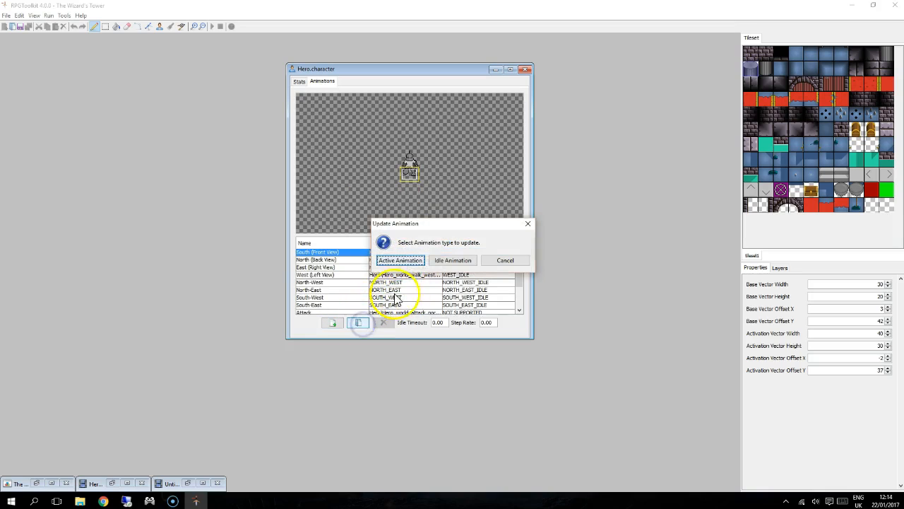
pyautogui.click(420, 260)
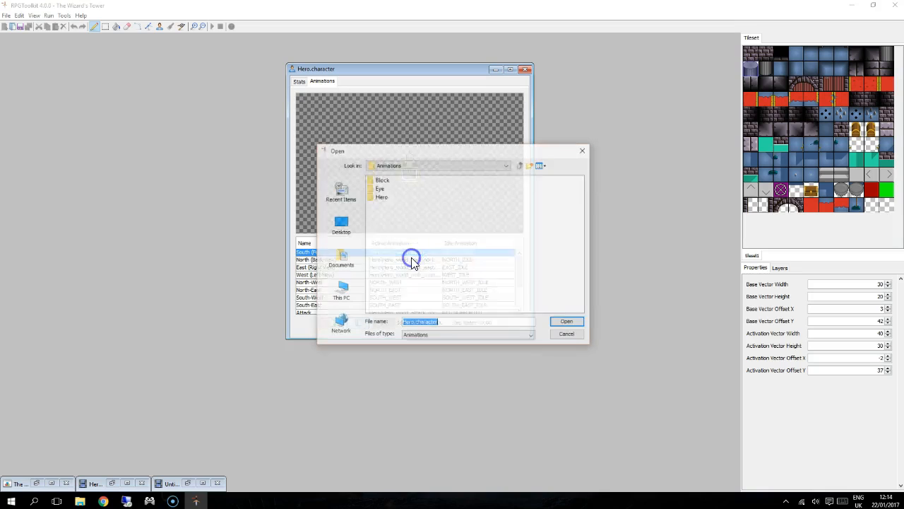
pyautogui.doubleClick(383, 196)
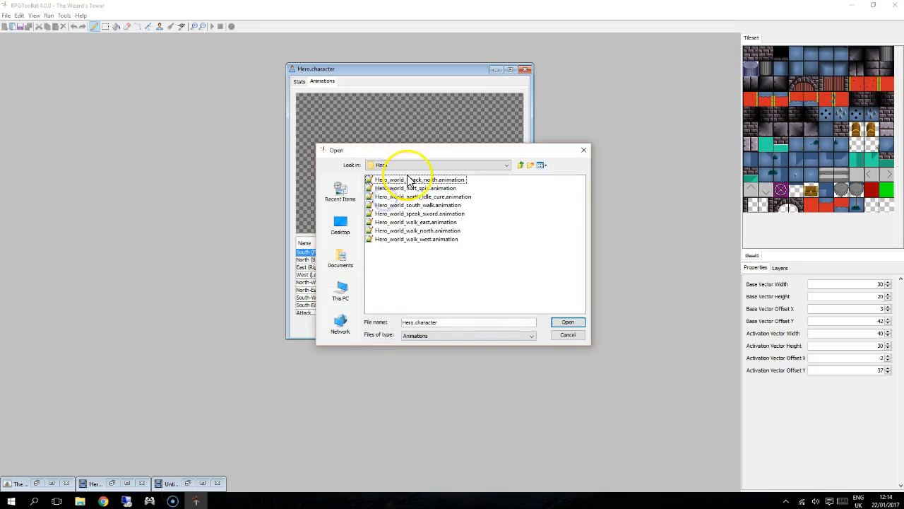
pyautogui.click(583, 150)
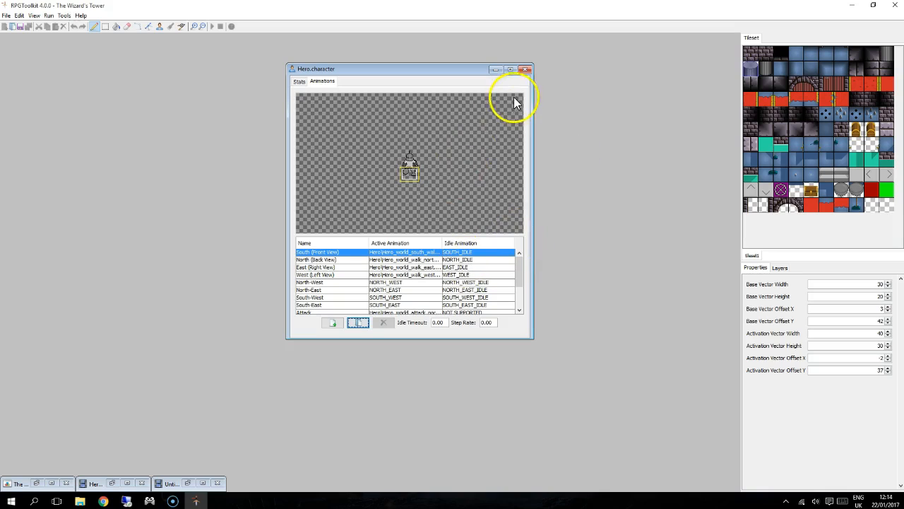
# - Return Hero.character to its stats, then open Evil_Eye.enemy from the Enemies folder and place it beside the Hero's window
pyautogui.click(296, 81)
pyautogui.moveTo(378, 68); pyautogui.dragTo(173, 62)
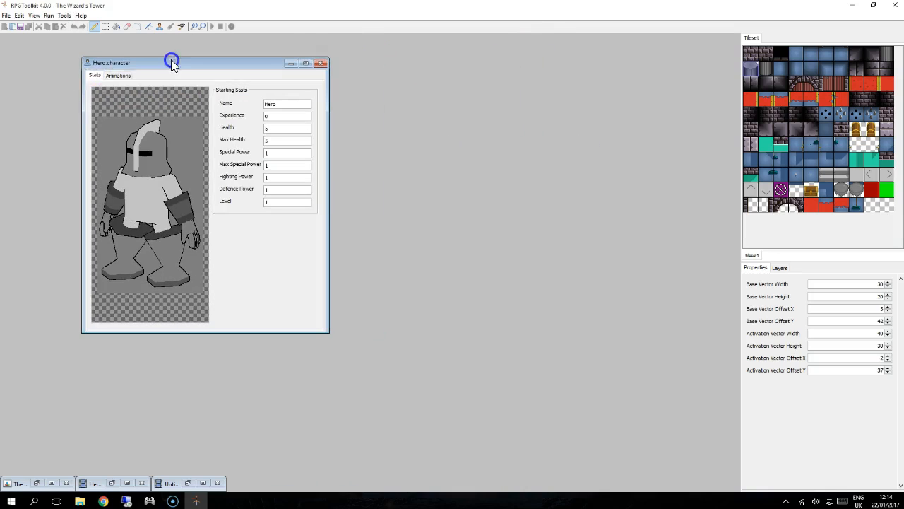
pyautogui.click(10, 26)
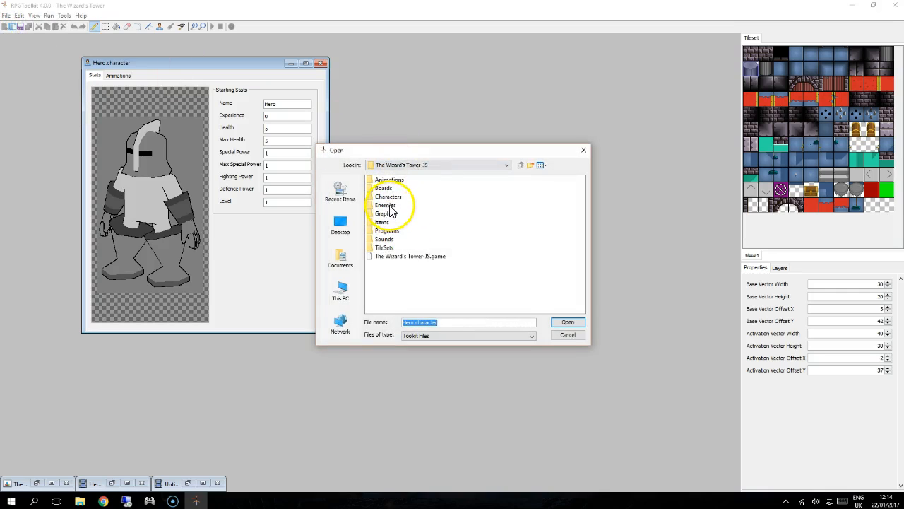
pyautogui.doubleClick(387, 205)
pyautogui.doubleClick(378, 179)
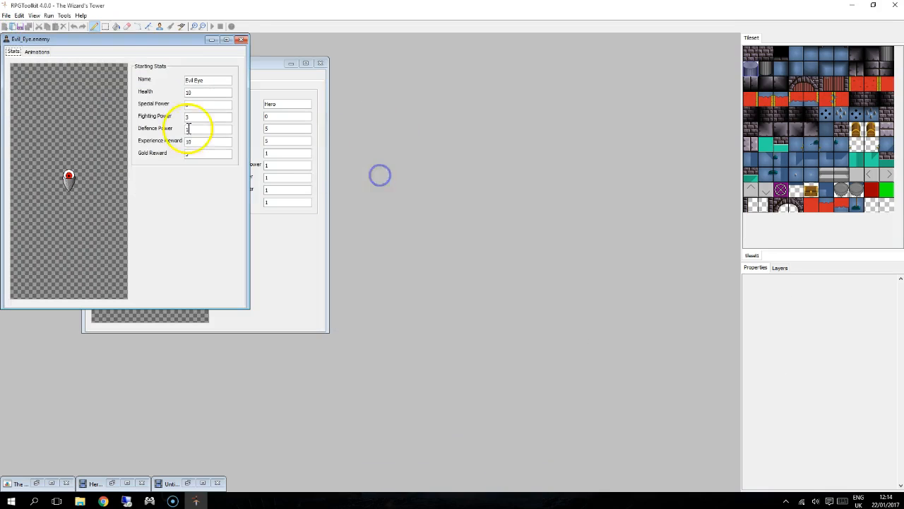
pyautogui.moveTo(97, 34); pyautogui.dragTo(455, 83)
pyautogui.moveTo(216, 80); pyautogui.dragTo(504, 73)
# - Open Block.item from the Items folder and move its window away from the Hero's stats
pyautogui.click(14, 27)
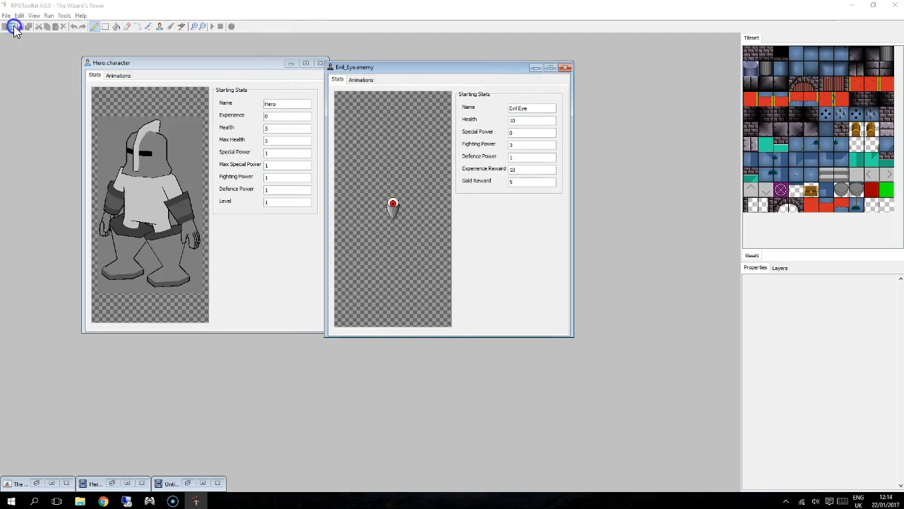
pyautogui.doubleClick(393, 222)
pyautogui.click(393, 182)
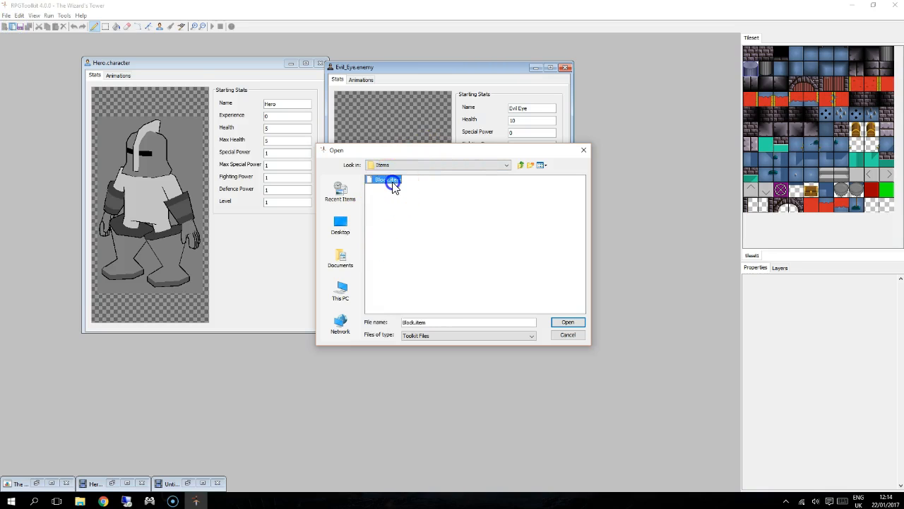
pyautogui.doubleClick(393, 181)
pyautogui.moveTo(107, 38); pyautogui.dragTo(561, 178)
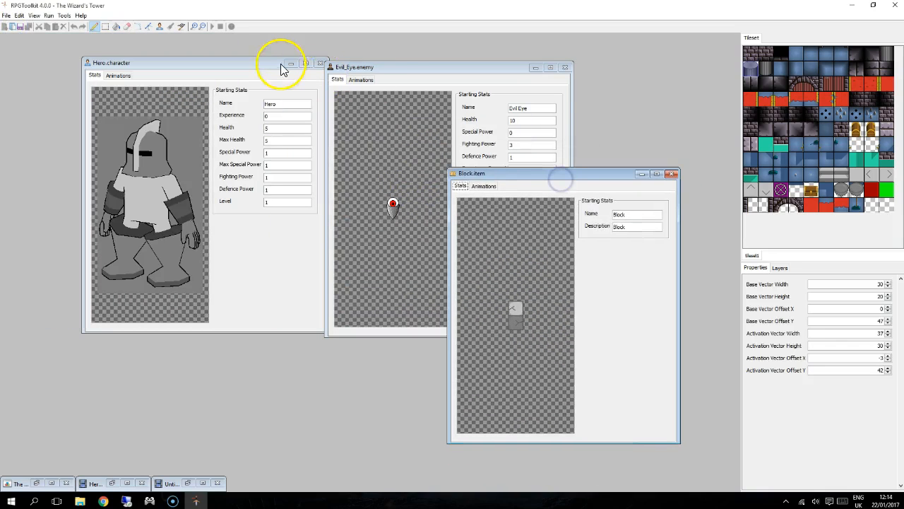
# - Arrange the Hero.character, Evil_Eye.enemy and Block.item windows in a row
pyautogui.moveTo(280, 64); pyautogui.dragTo(212, 63)
pyautogui.moveTo(386, 69); pyautogui.dragTo(327, 66)
pyautogui.moveTo(550, 174); pyautogui.dragTo(598, 73)
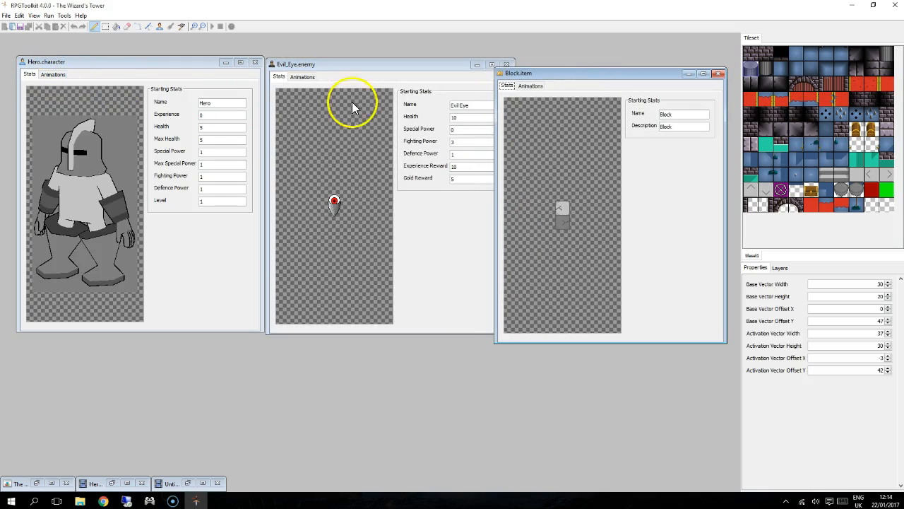
# - Show the animations of Hero.character, Evil_Eye.enemy and Block.item for comparison
pyautogui.click(508, 86)
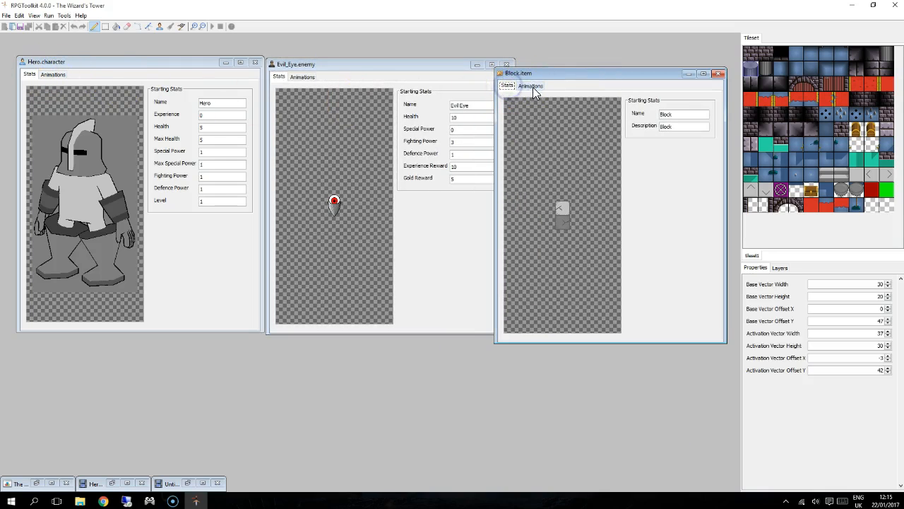
pyautogui.click(52, 74)
pyautogui.click(302, 76)
pyautogui.click(530, 86)
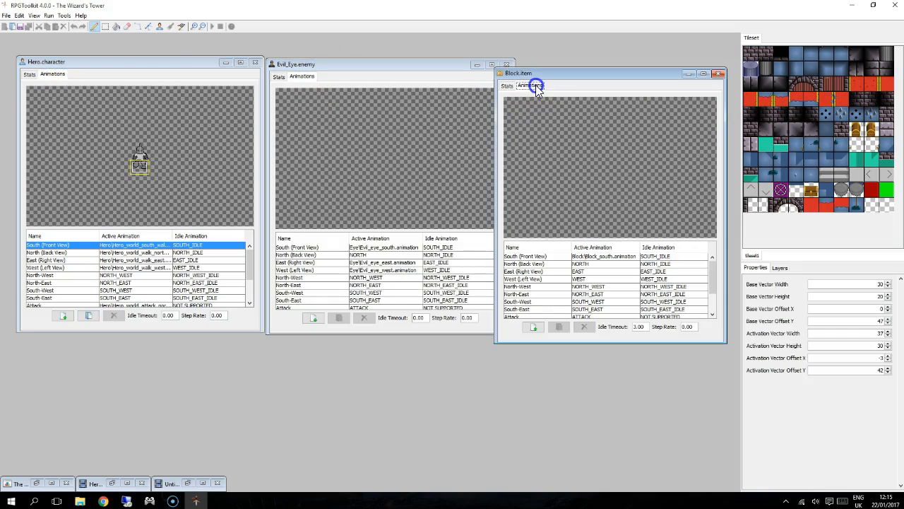
# - Close the Hero.character, Evil_Eye.enemy and Block.item windows
pyautogui.moveTo(146, 61); pyautogui.dragTo(126, 56)
pyautogui.click(233, 58)
pyautogui.moveTo(379, 64); pyautogui.dragTo(317, 64)
pyautogui.click(447, 66)
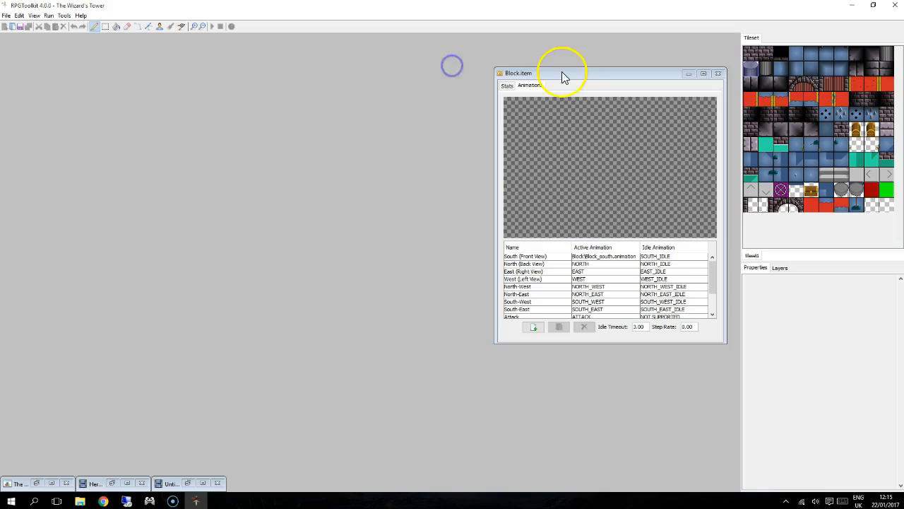
pyautogui.moveTo(563, 74); pyautogui.dragTo(188, 79)
pyautogui.click(134, 91)
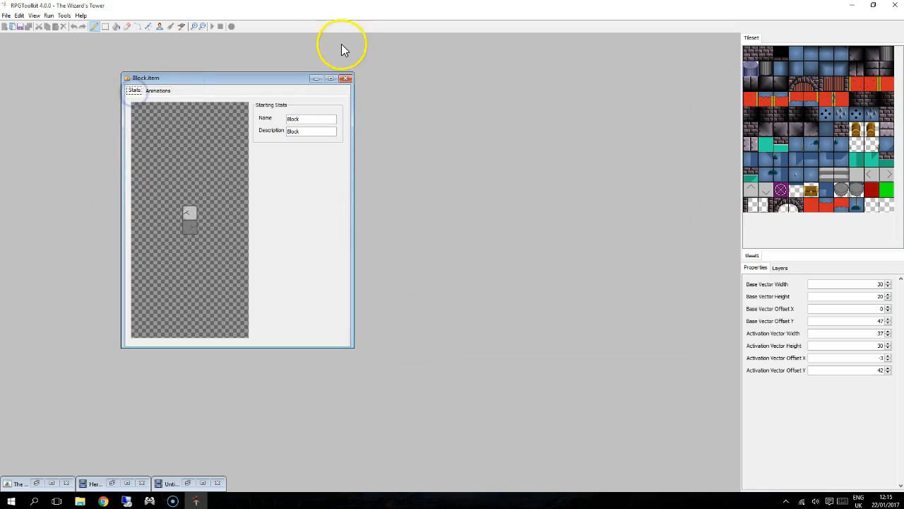
pyautogui.click(346, 78)
# - Start a new tileset with the default tile width and height of 32
pyautogui.click(6, 14)
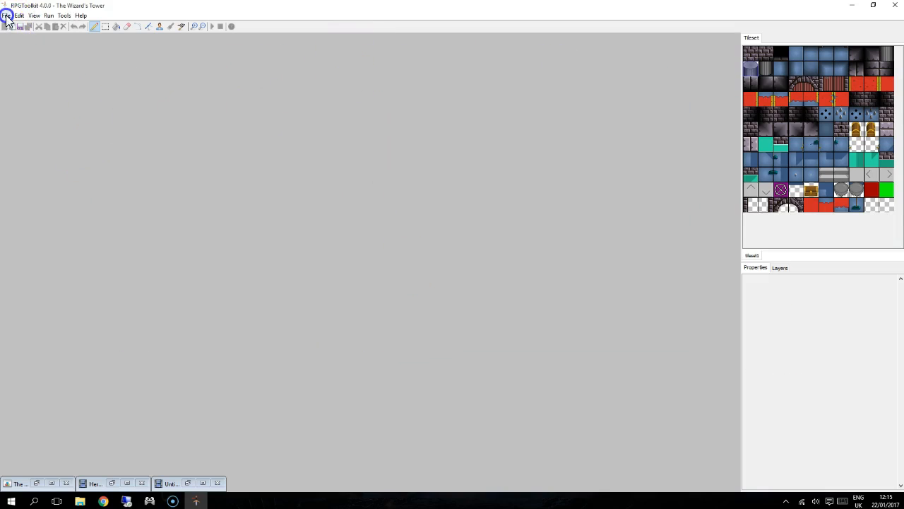
pyautogui.moveTo(12, 38)
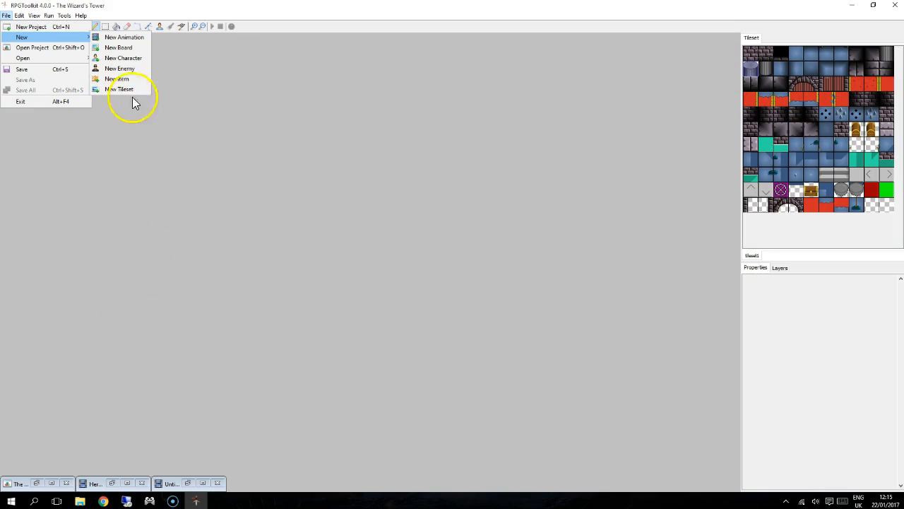
pyautogui.click(106, 89)
pyautogui.click(433, 265)
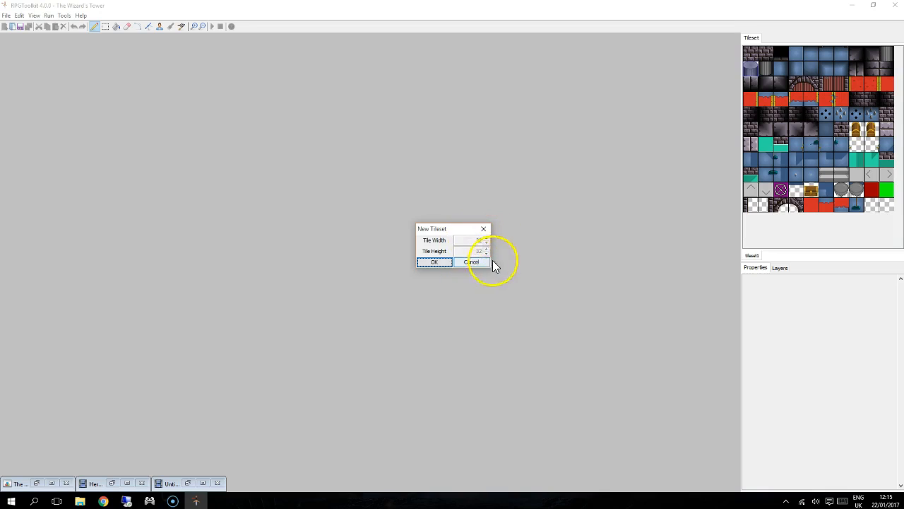
pyautogui.click(440, 261)
# - Select demo.png in the Downloads folder as the source image for the new tileset
pyautogui.moveTo(424, 156); pyautogui.dragTo(409, 108)
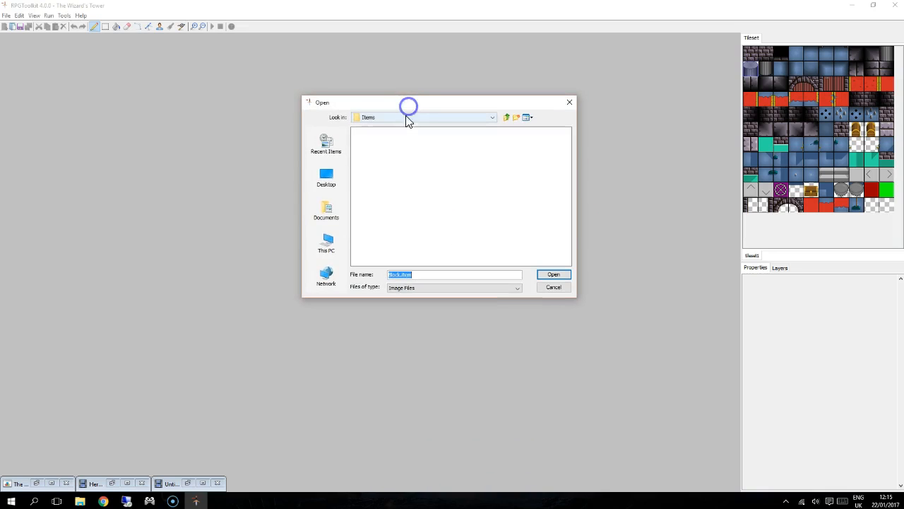
pyautogui.click(342, 212)
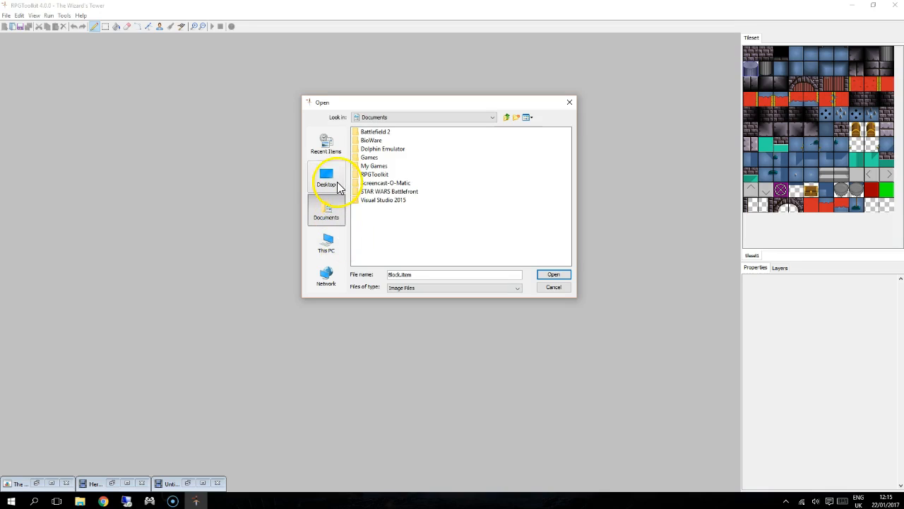
pyautogui.click(342, 245)
pyautogui.doubleClick(374, 149)
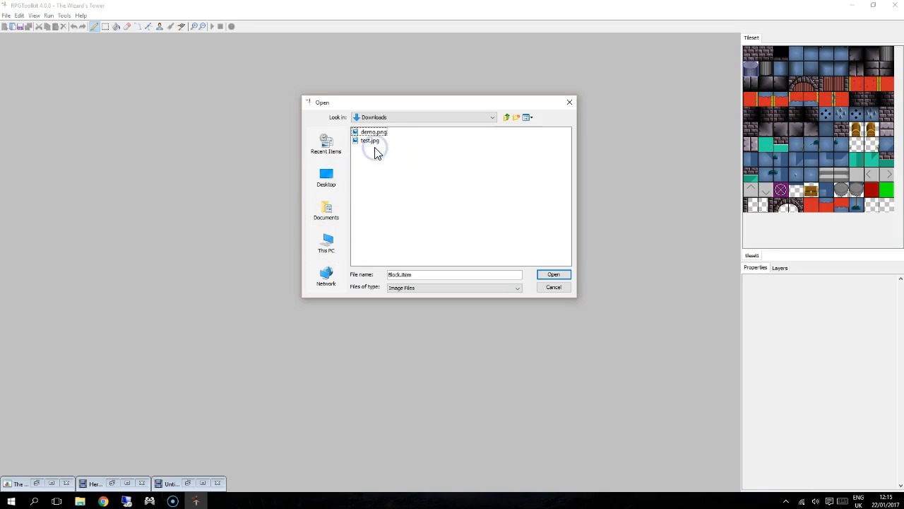
pyautogui.click(378, 132)
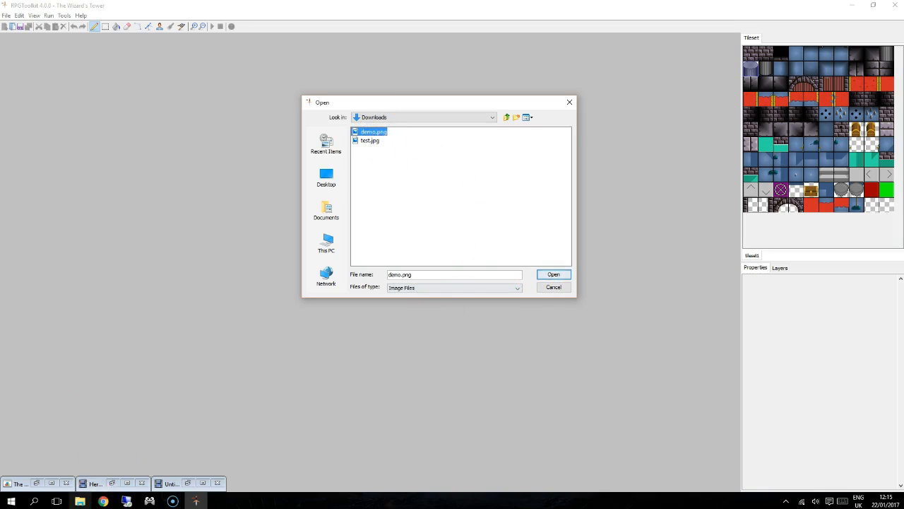
# - Switch to File Explorer and view demo.png from Downloads in Photos, closing the picture when done
pyautogui.moveTo(81, 493)
pyautogui.click(74, 468)
pyautogui.doubleClick(123, 144)
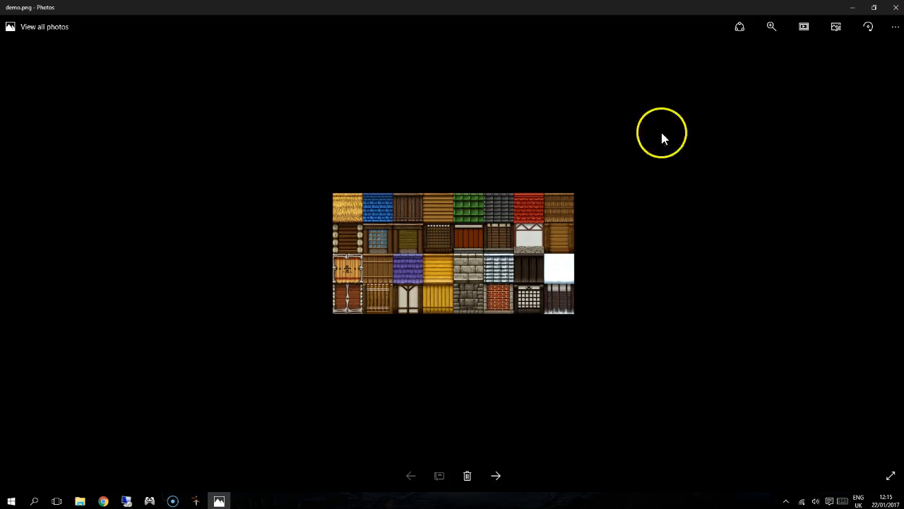
pyautogui.click(894, 9)
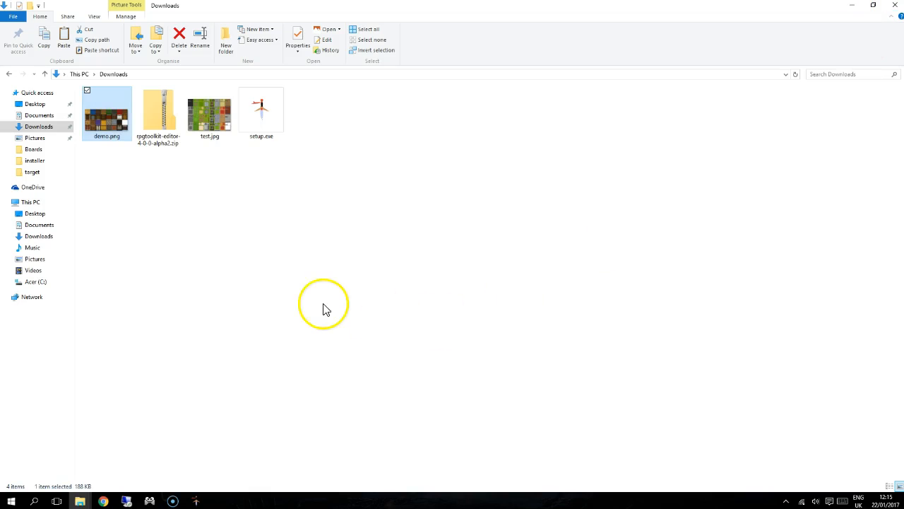
# - Switch back to RPGToolkit, load demo.png as the tileset's source image and save the new tileset as demo in the TileSets folder
pyautogui.click(196, 500)
pyautogui.click(378, 132)
pyautogui.click(382, 132)
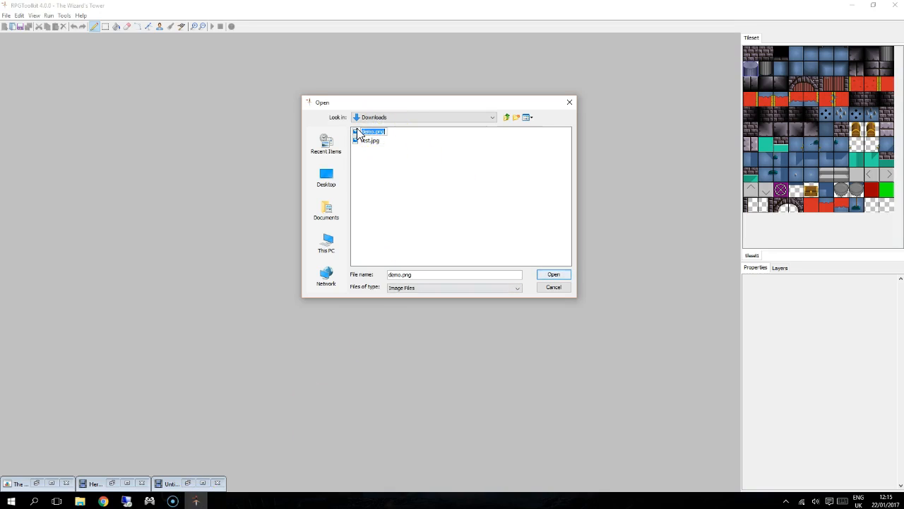
pyautogui.doubleClick(354, 131)
pyautogui.click(439, 319)
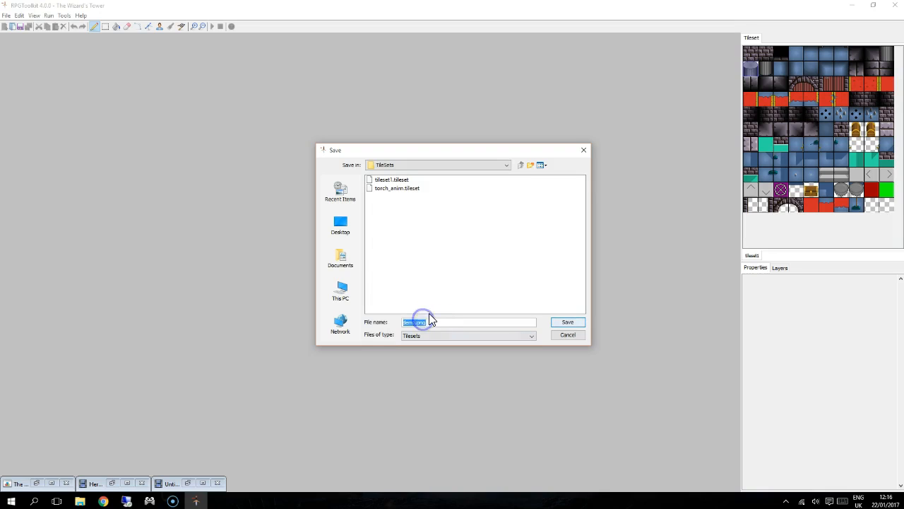
pyautogui.press('Return')
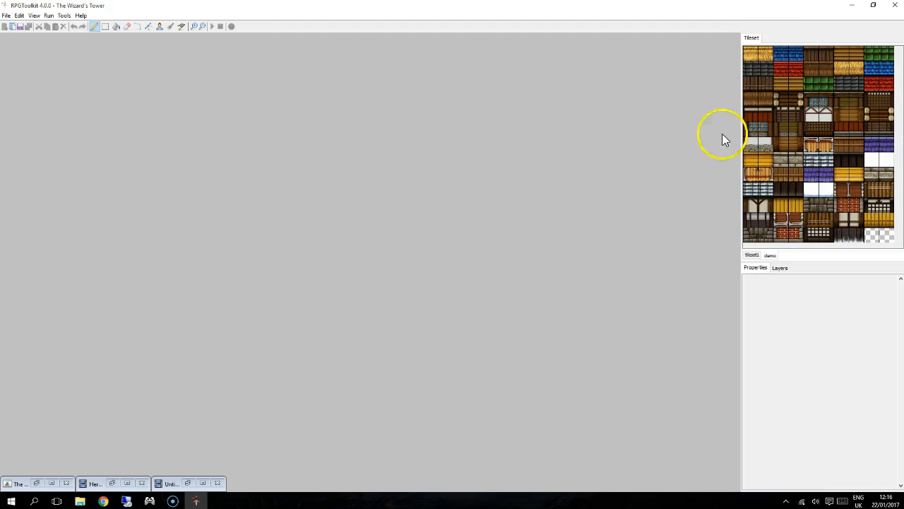
# - Create a new board with a width and height of 10
pyautogui.click(6, 15)
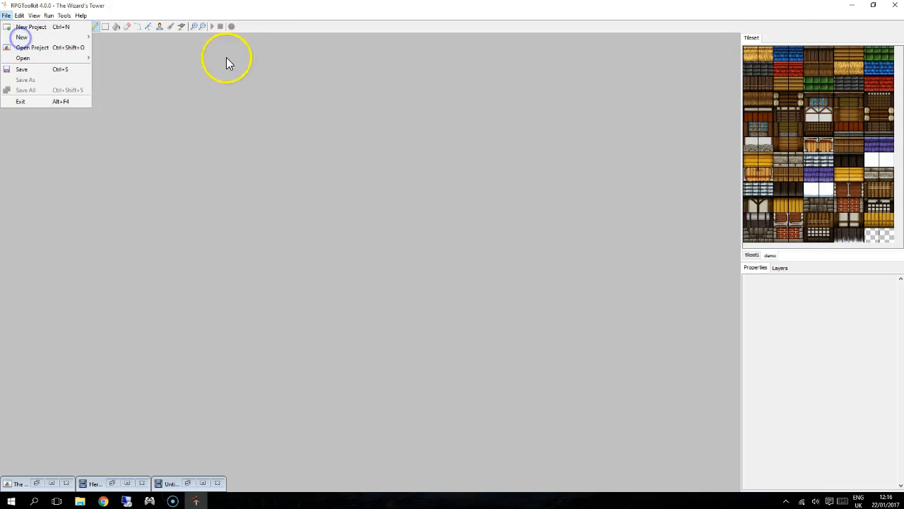
pyautogui.moveTo(71, 39)
pyautogui.click(121, 46)
pyautogui.click(443, 262)
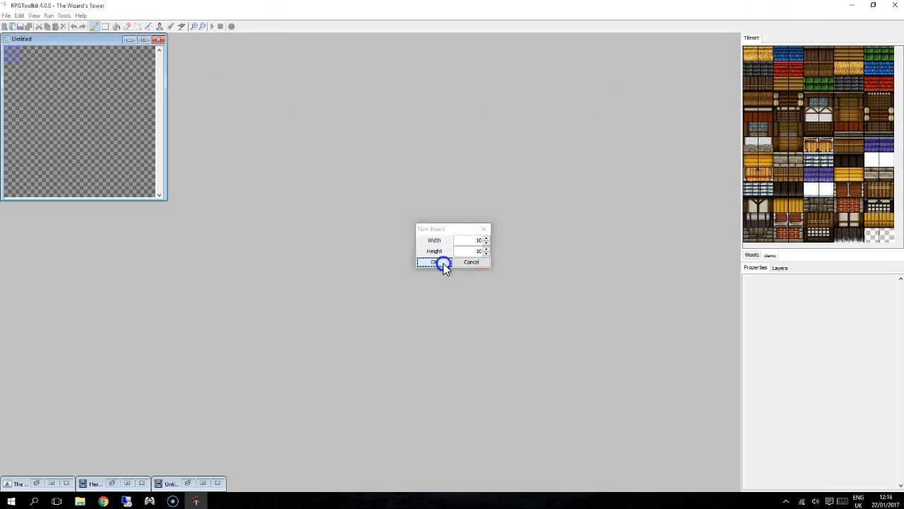
# - Move the untitled board's window toward the middle of the workspace, cover the board with building tiles from the demo tileset, and minimise it
pyautogui.moveTo(91, 41); pyautogui.dragTo(357, 69)
pyautogui.moveTo(299, 129)
pyautogui.mouseDown()
pyautogui.moveTo(315, 162)
pyautogui.moveTo(276, 191)
pyautogui.moveTo(360, 118)
pyautogui.moveTo(373, 186)
pyautogui.moveTo(472, 253)
pyautogui.mouseUp()
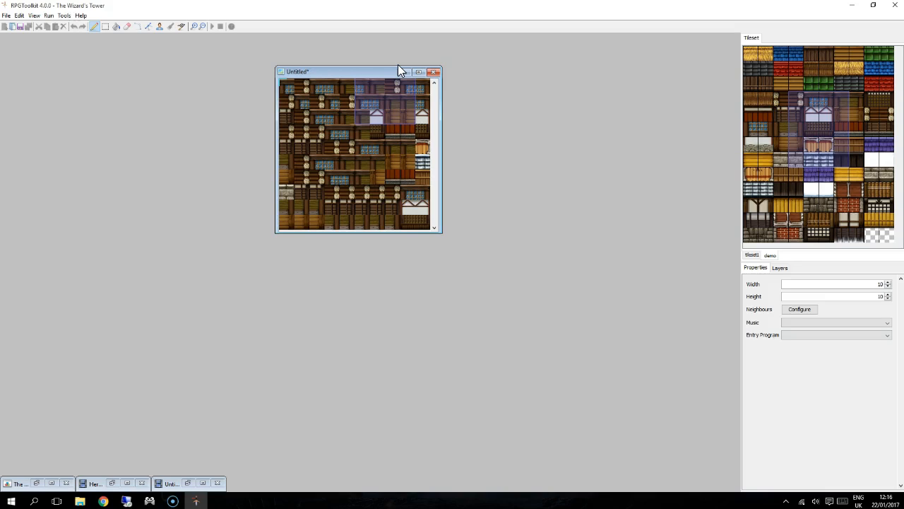
pyautogui.click(405, 72)
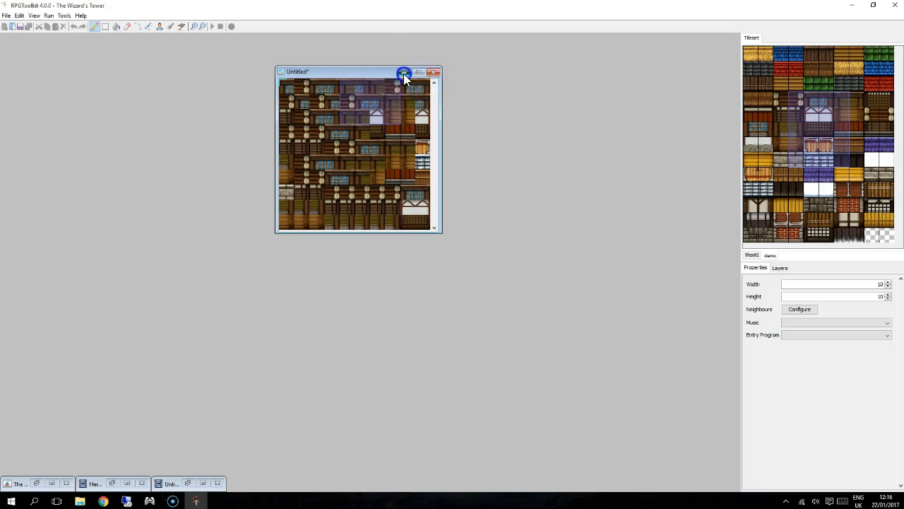
pyautogui.click(83, 16)
pyautogui.moveTo(51, 15)
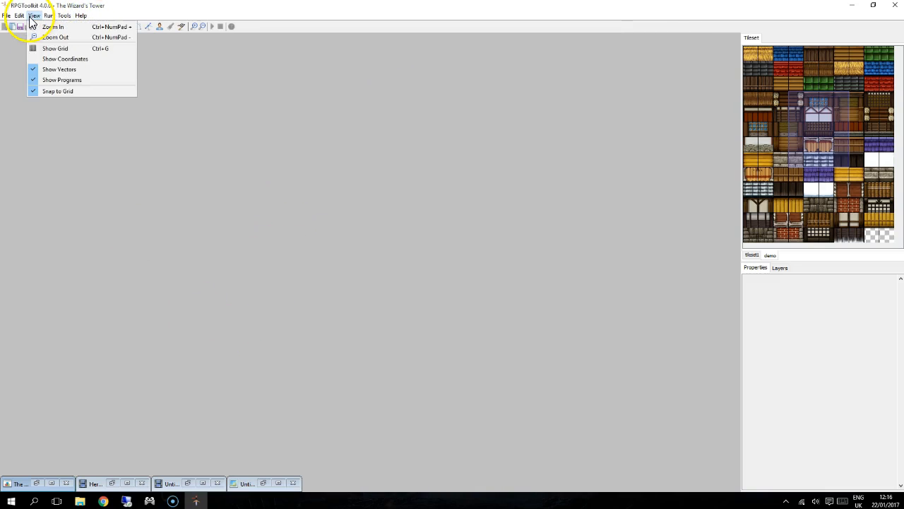
pyautogui.moveTo(18, 15)
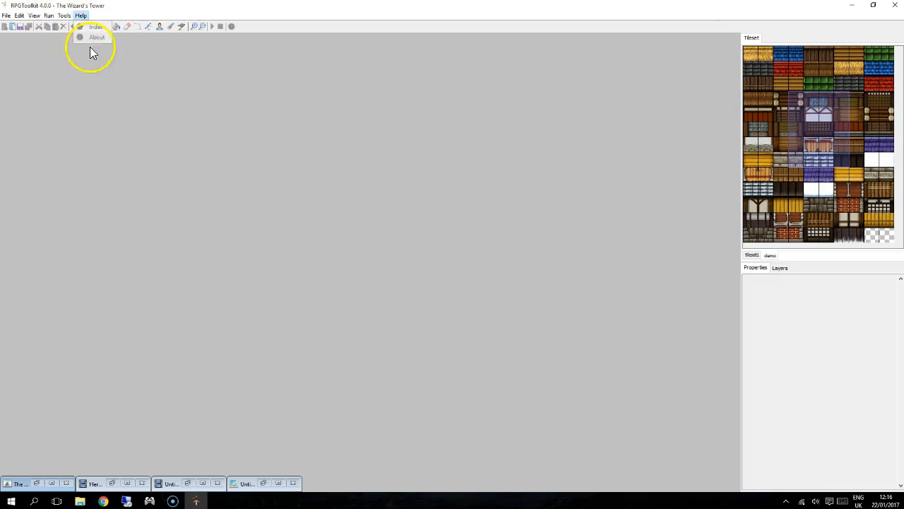
pyautogui.click(289, 82)
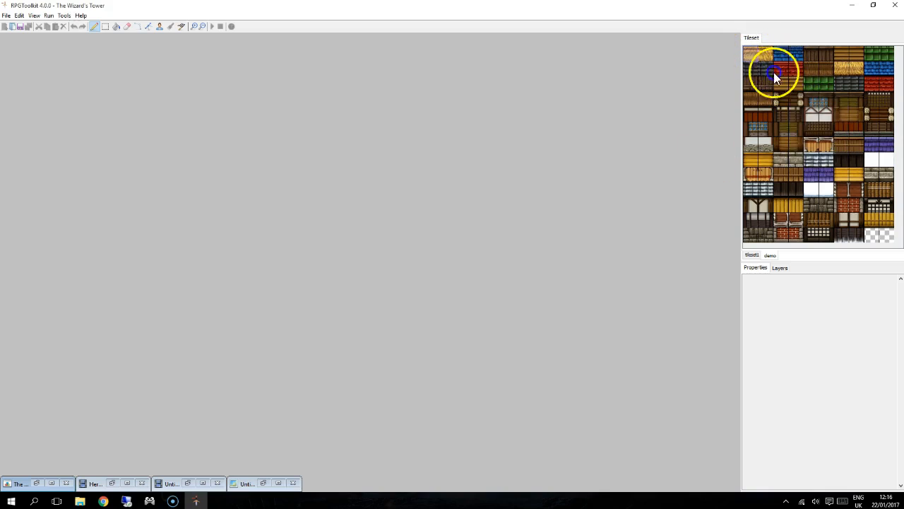
pyautogui.click(872, 224)
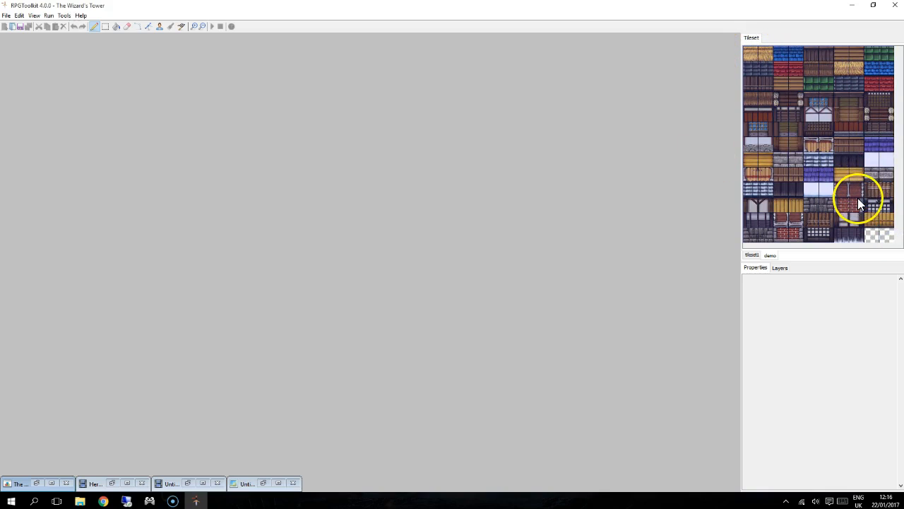